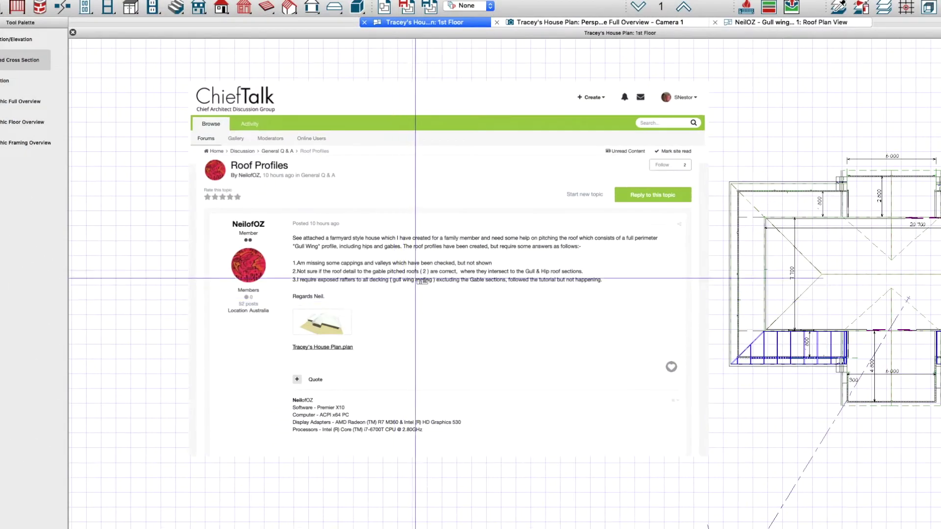
Open the perspective full overview of Tracey's house plan and view the roof from above at the hip end
{"action": "scroll", "coordinate": [390, 255], "scroll_direction": "up", "scroll_amount": 3}
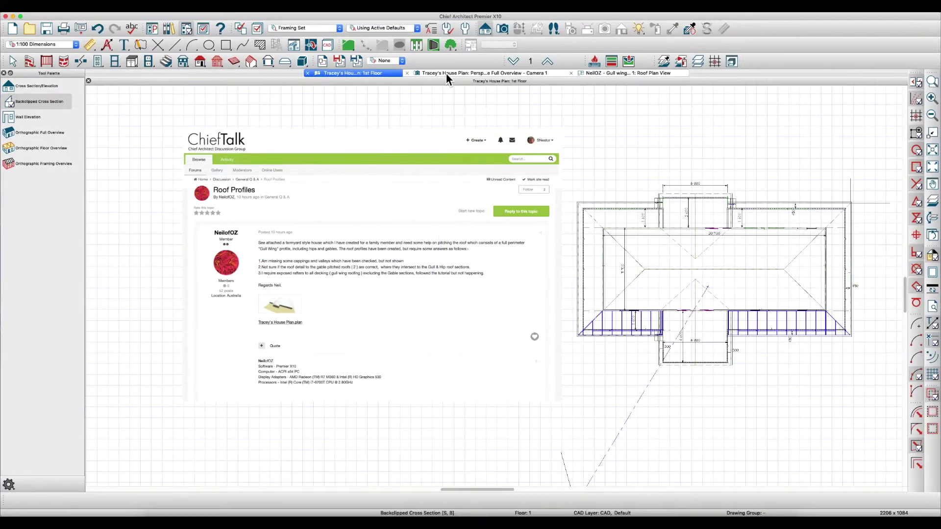
{"action": "left_click", "coordinate": [445, 73]}
{"action": "left_click", "coordinate": [420, 270]}
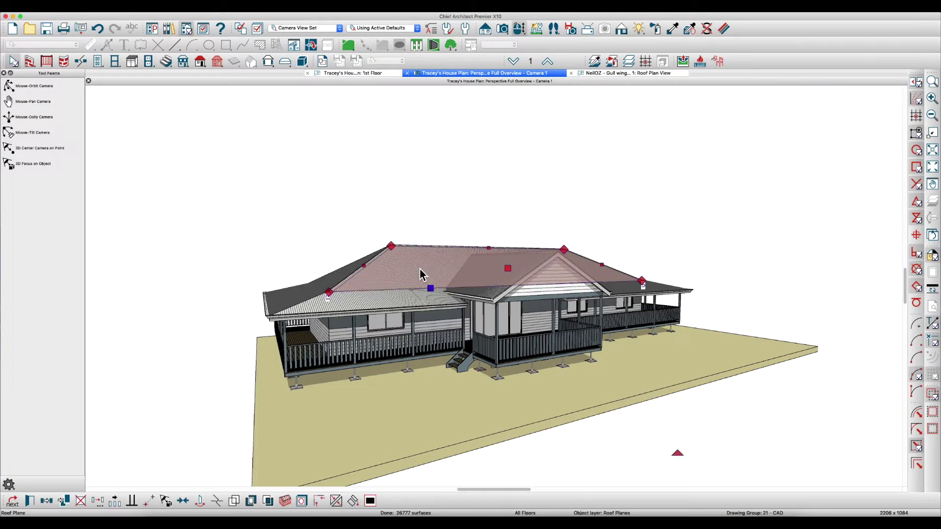
{"action": "key", "text": "l"}
{"action": "key", "text": "Escape"}
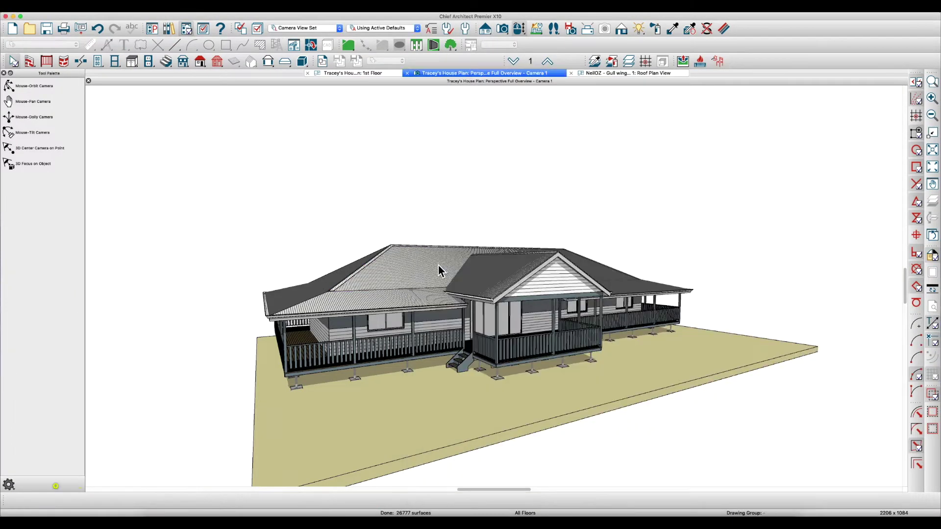
{"action": "middle_click_drag", "start_coordinate": [438, 274], "coordinate": [445, 281]}
{"action": "left_click_drag", "start_coordinate": [444, 280], "coordinate": [484, 343]}
{"action": "key", "text": "space"}
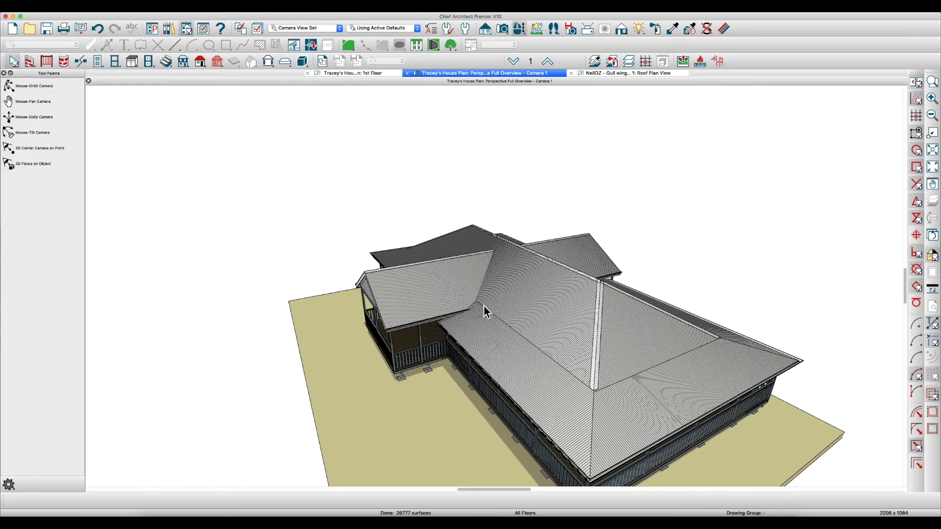
Examine the lower end of the hip's ridge cap where the upper roof meets the verandah roof
{"action": "left_click", "coordinate": [484, 307]}
{"action": "key", "text": "Escape"}
{"action": "key", "text": "space"}
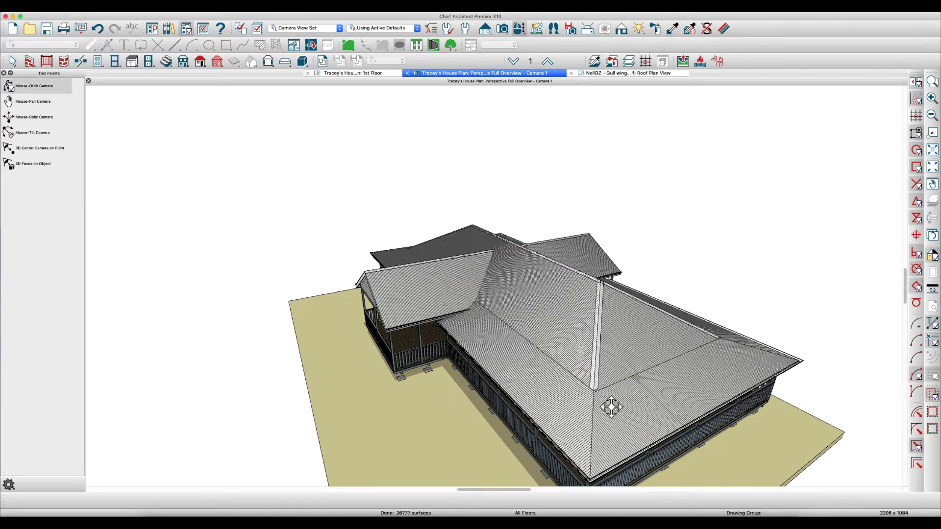
{"action": "scroll", "coordinate": [608, 401], "scroll_direction": "up", "scroll_amount": 3}
{"action": "scroll", "coordinate": [607, 400], "scroll_direction": "up", "scroll_amount": 3}
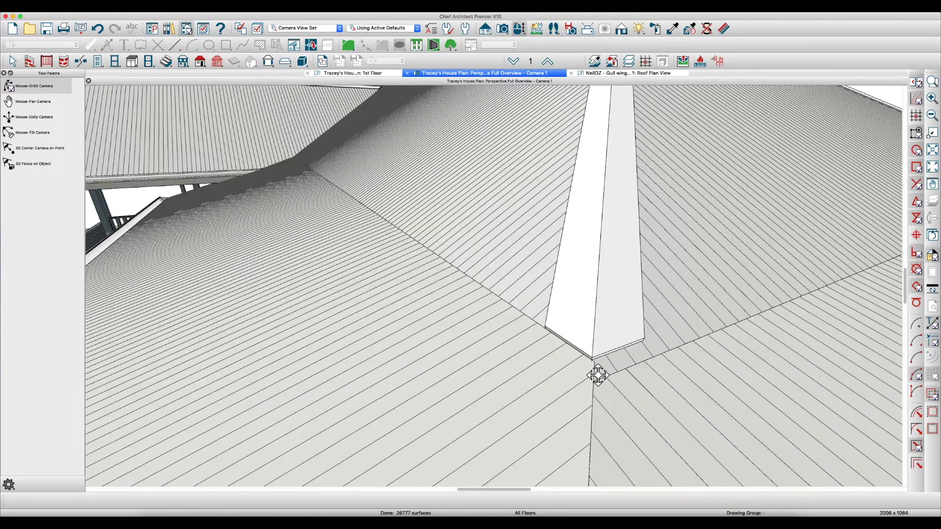
{"action": "scroll", "coordinate": [595, 380], "scroll_direction": "down", "scroll_amount": 2}
{"action": "scroll", "coordinate": [593, 394], "scroll_direction": "down", "scroll_amount": 3}
{"action": "key", "text": "space"}
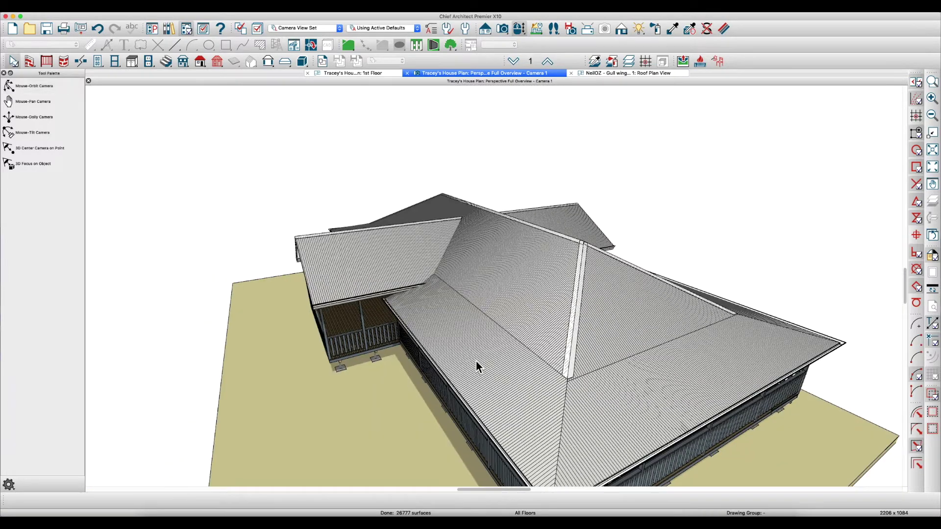
Check the height and pitch settings of the lower verandah roof plane on the long side beside the gable
{"action": "left_click", "coordinate": [475, 363]}
{"action": "double_click", "coordinate": [475, 362]}
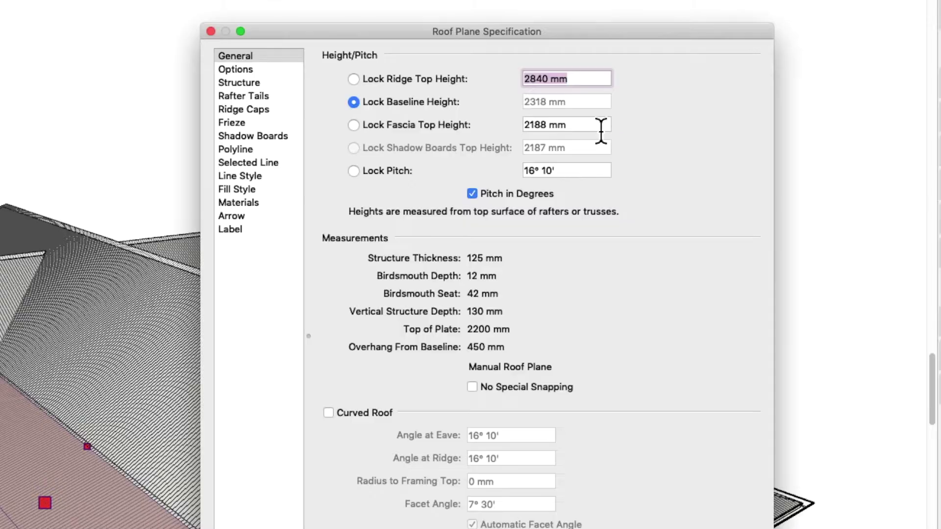
{"action": "key", "text": "Tab"}
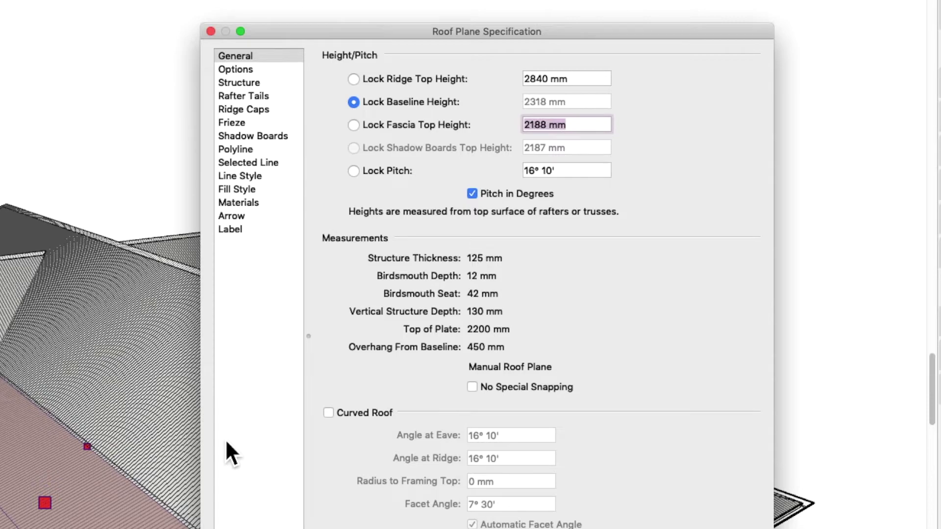
{"action": "key", "text": "Return"}
Check the fascia height and pitch settings of the lower roof plane at the hip end
{"action": "key", "text": "space"}
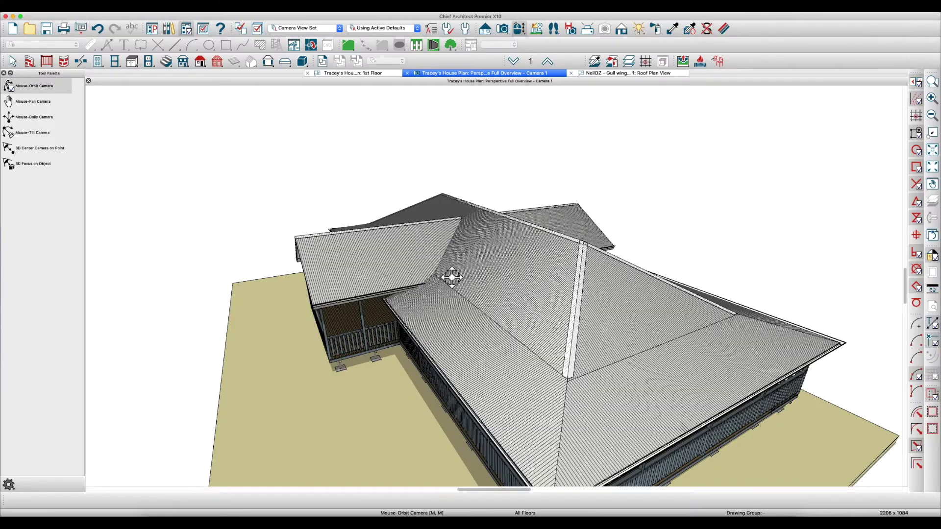
{"action": "left_click_drag", "start_coordinate": [480, 296], "coordinate": [483, 293]}
{"action": "key", "text": "space"}
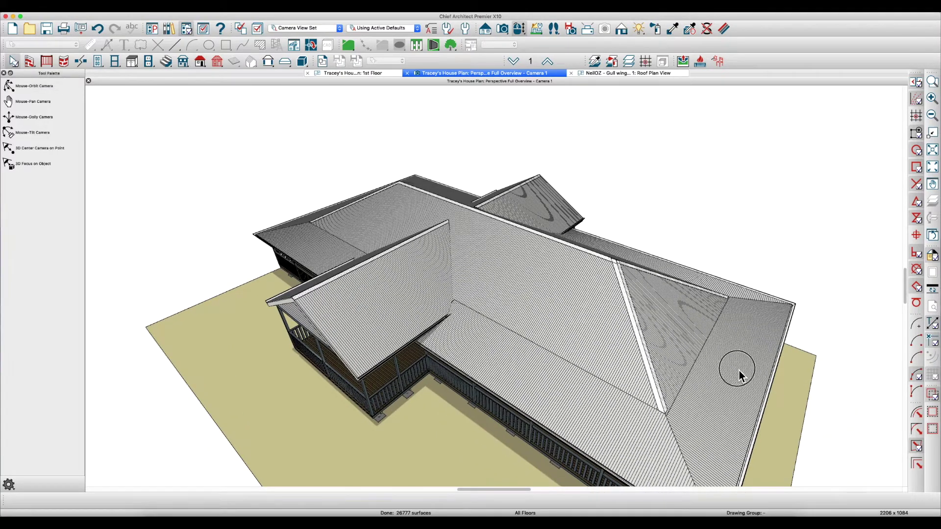
{"action": "left_click", "coordinate": [741, 371]}
{"action": "double_click", "coordinate": [743, 368]}
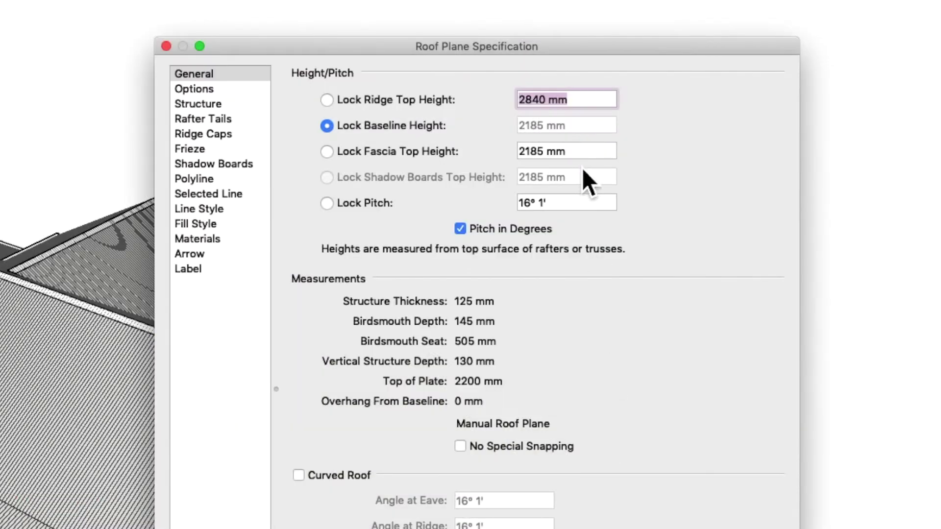
{"action": "key", "text": "Tab"}
{"action": "key", "text": "Return"}
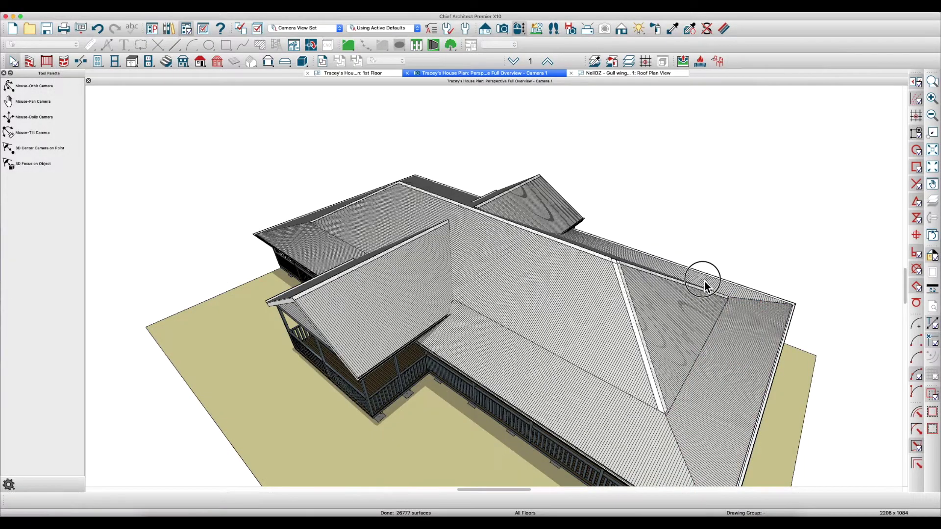
Check the height and pitch settings of the lower roof plane on the far long side
{"action": "double_click", "coordinate": [704, 285]}
{"action": "key", "text": "Tab"}
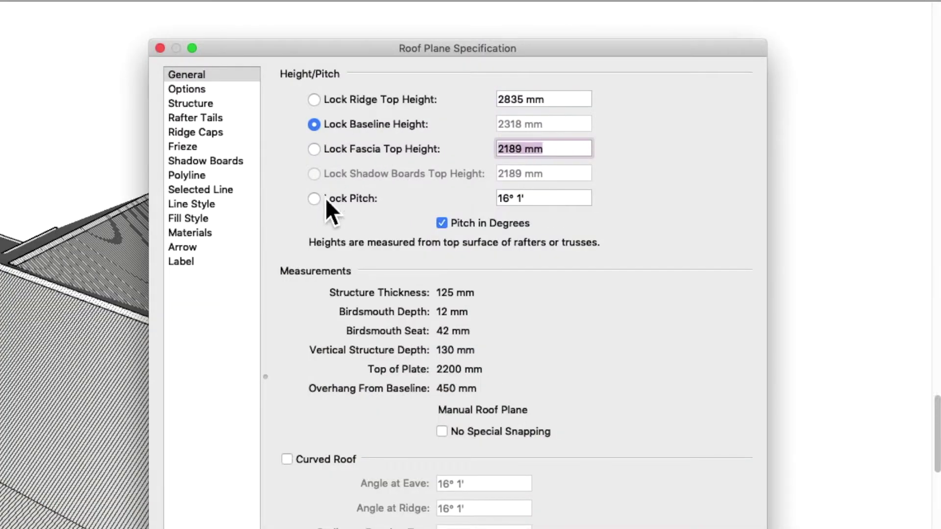
{"action": "key", "text": "Return"}
Examine the house from several sides, focusing on where the gable roofs meet the hip and verandah roofs
{"action": "key", "text": "o"}
{"action": "left_click_drag", "start_coordinate": [594, 293], "coordinate": [533, 267]}
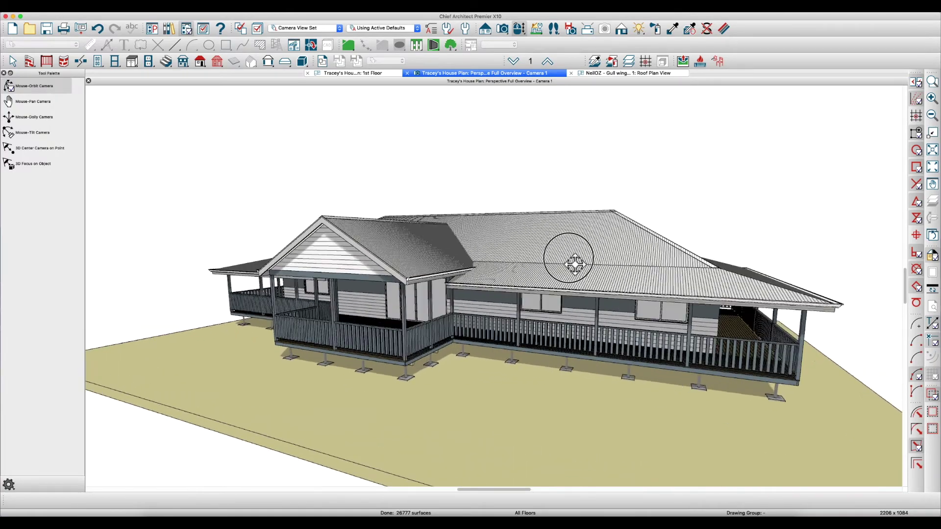
{"action": "key", "text": "space"}
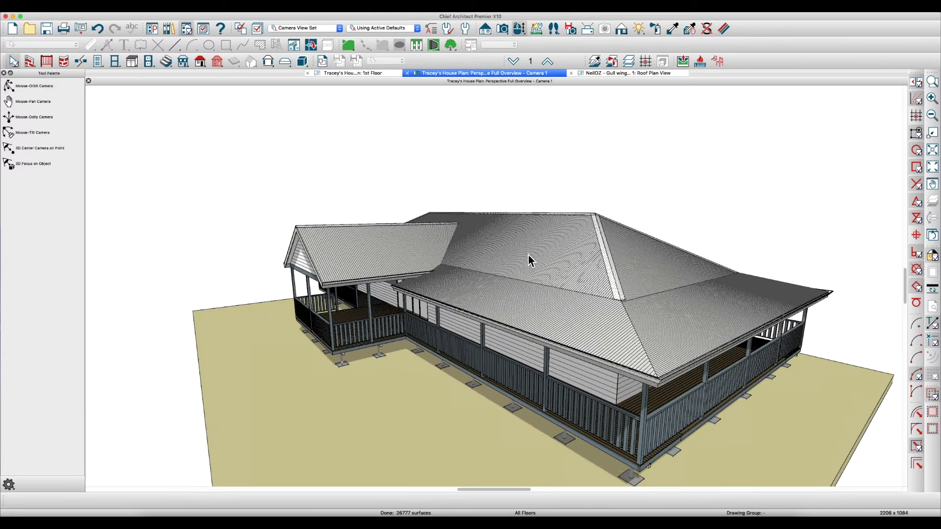
{"action": "key", "text": "space"}
{"action": "left_click_drag", "start_coordinate": [492, 295], "coordinate": [589, 280]}
{"action": "middle_click_drag", "start_coordinate": [588, 280], "coordinate": [597, 281]}
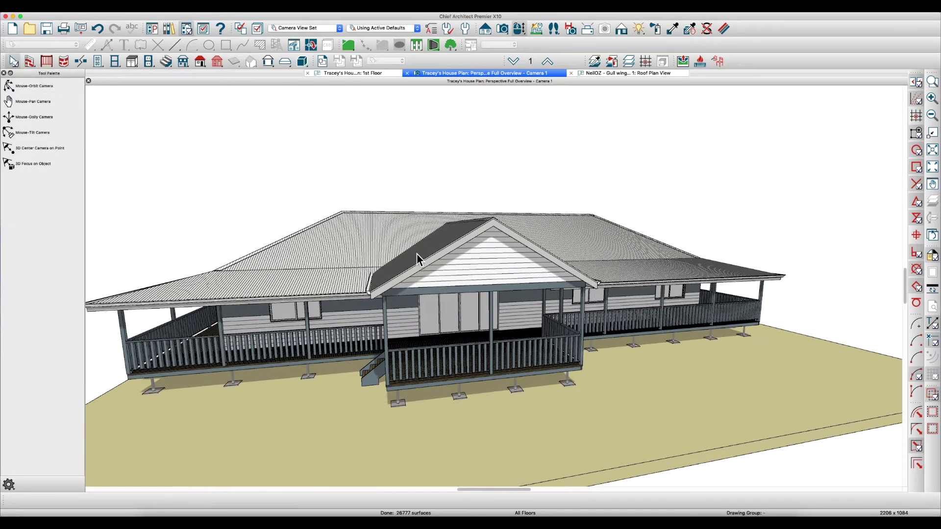
{"action": "middle_click_drag", "start_coordinate": [419, 257], "coordinate": [435, 262]}
{"action": "left_click_drag", "start_coordinate": [436, 263], "coordinate": [434, 264]}
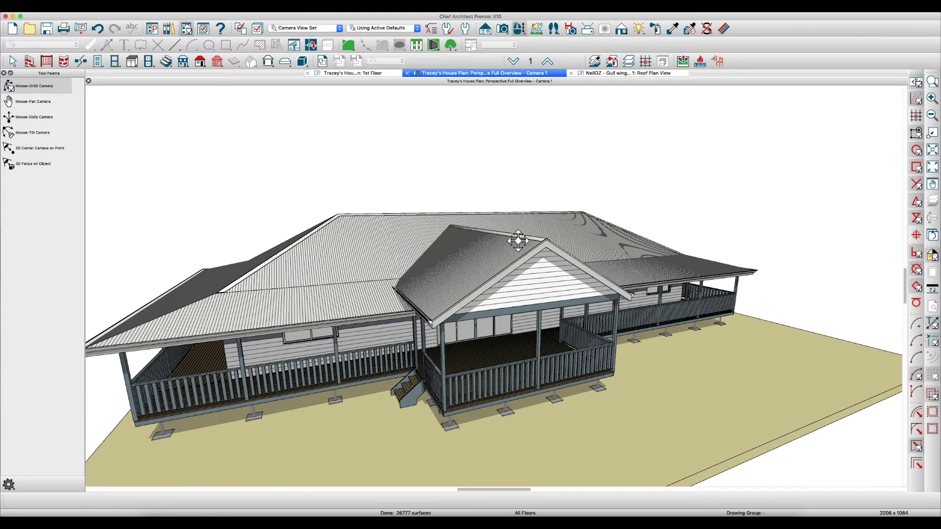
Open the straight railing defaults in the gull wing roof plan and review the rail style and newel settings
{"action": "left_click", "coordinate": [597, 74]}
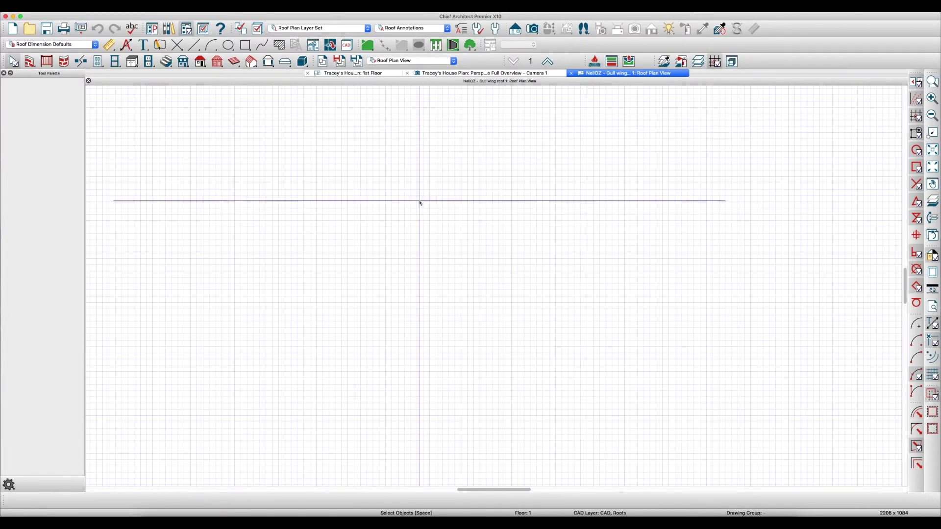
{"action": "left_click", "coordinate": [42, 66]}
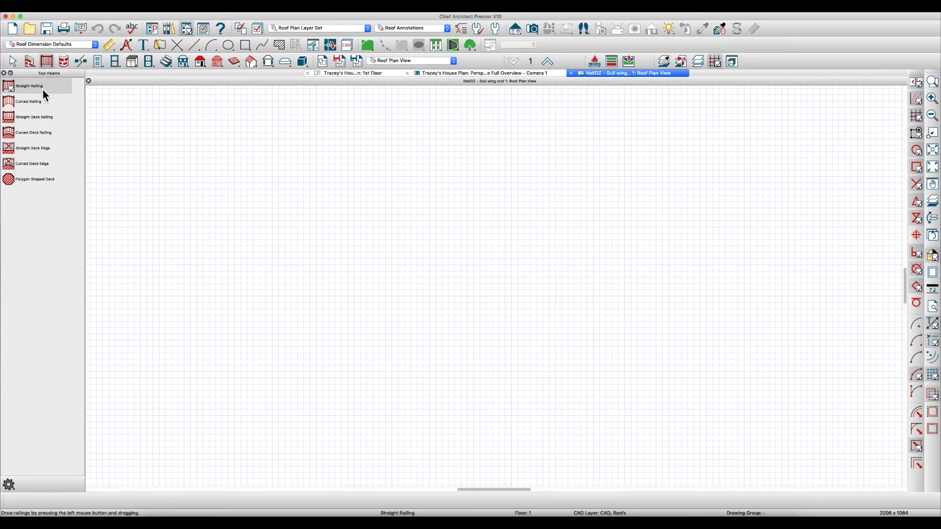
{"action": "double_click", "coordinate": [43, 90]}
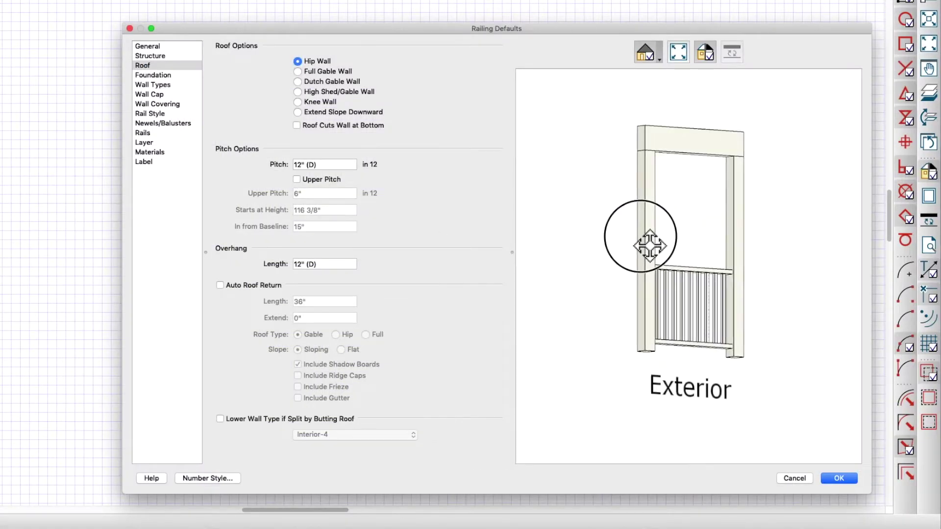
{"action": "left_click_drag", "start_coordinate": [650, 246], "coordinate": [641, 266]}
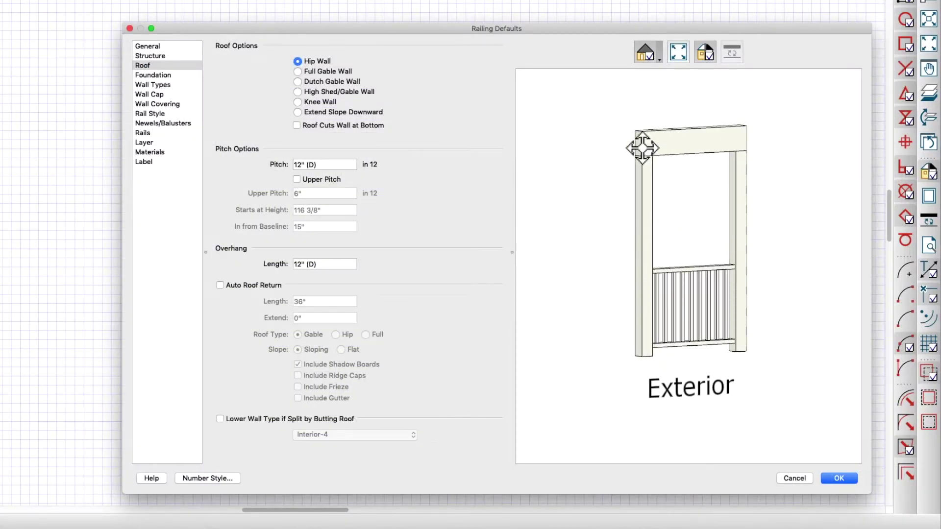
{"action": "left_click", "coordinate": [162, 115]}
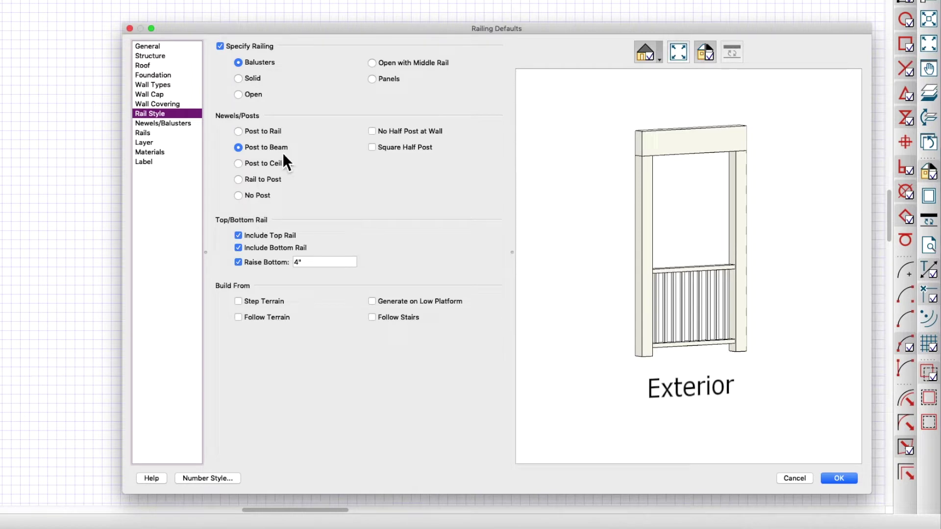
{"action": "left_click_drag", "start_coordinate": [718, 310], "coordinate": [719, 343]}
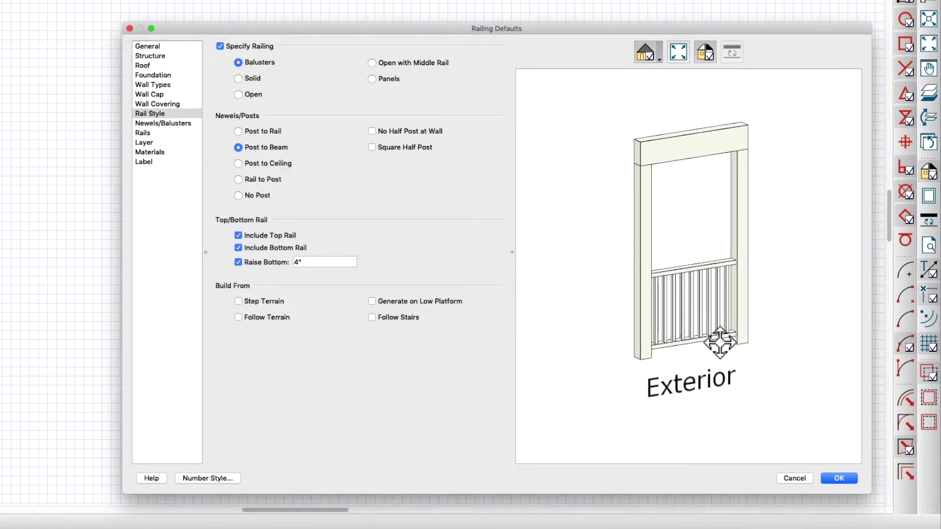
{"action": "left_click", "coordinate": [151, 124]}
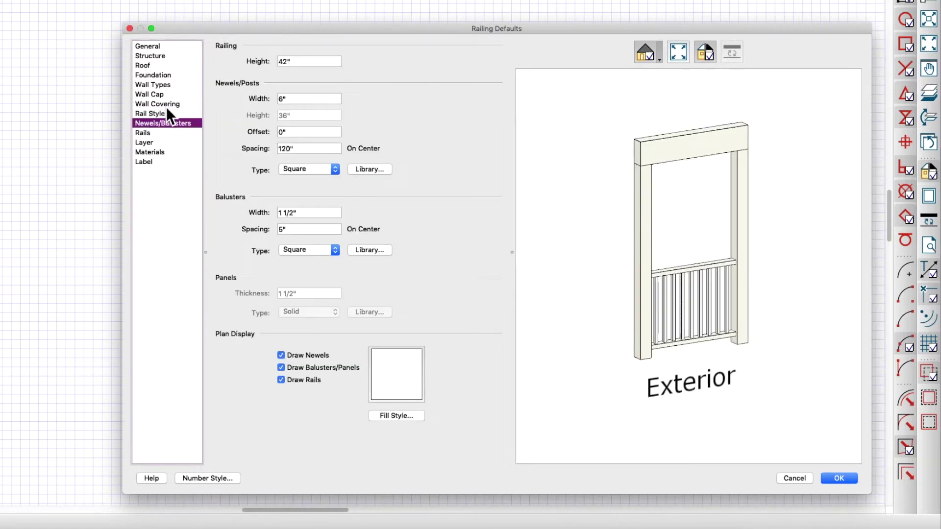
Set the railing default's roof pitch to 4 in 12 and its overhang to 24"
{"action": "left_click", "coordinate": [150, 67]}
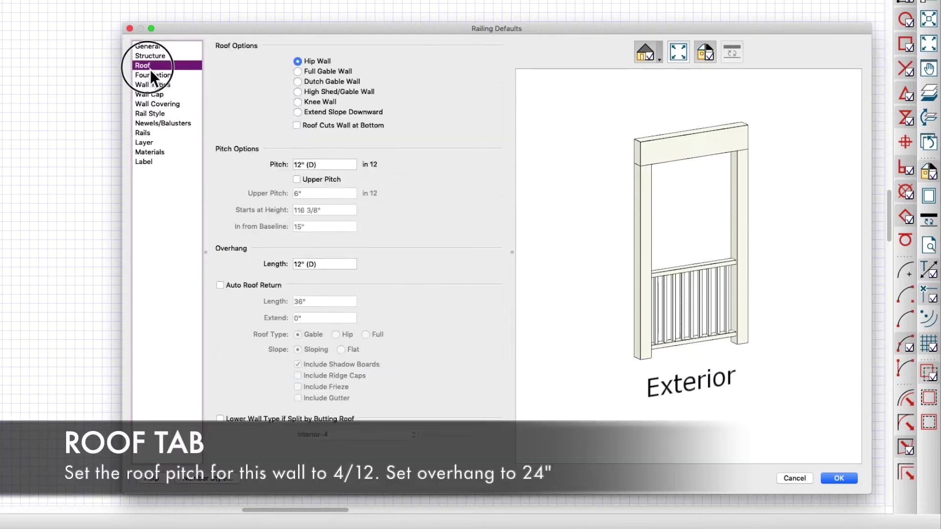
{"action": "triple_click", "coordinate": [338, 165]}
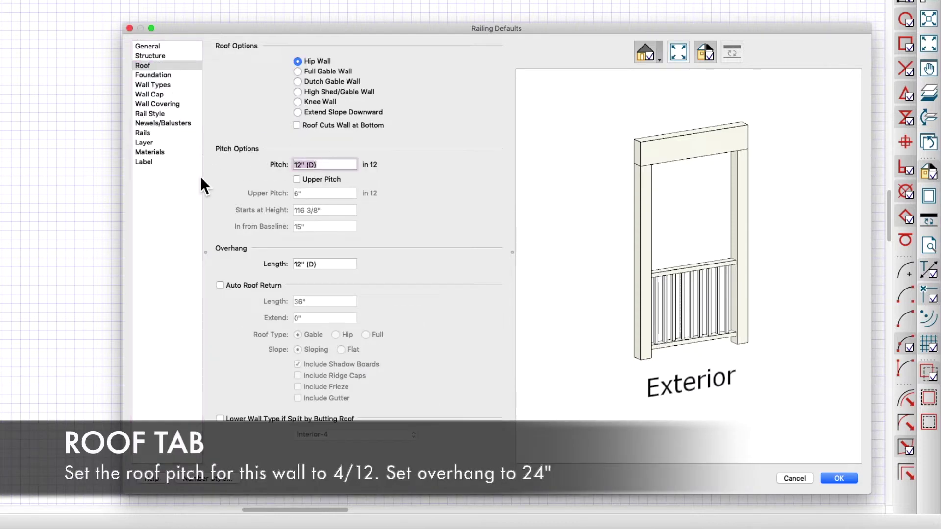
{"action": "type", "text": "4"}
{"action": "key", "text": "Tab"}
{"action": "key", "text": "Tab"}
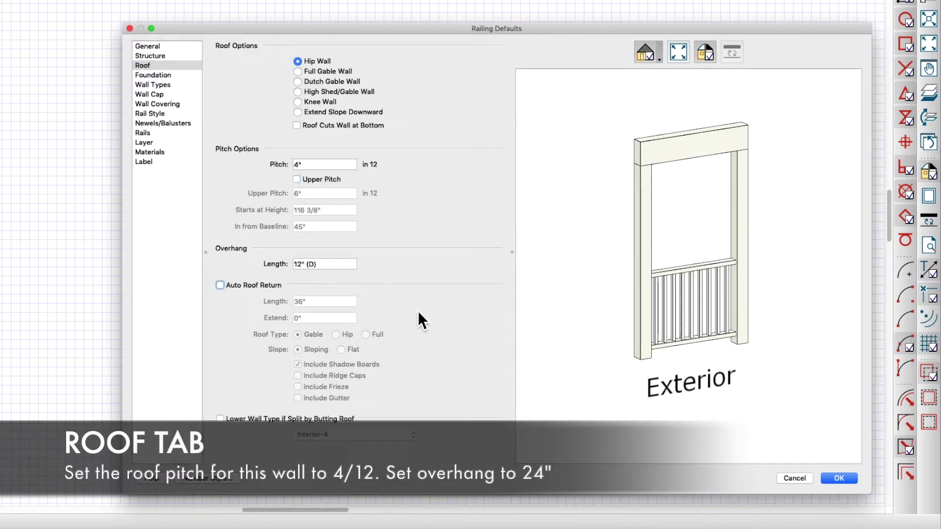
{"action": "type", "text": "24"}
{"action": "key", "text": "Tab"}
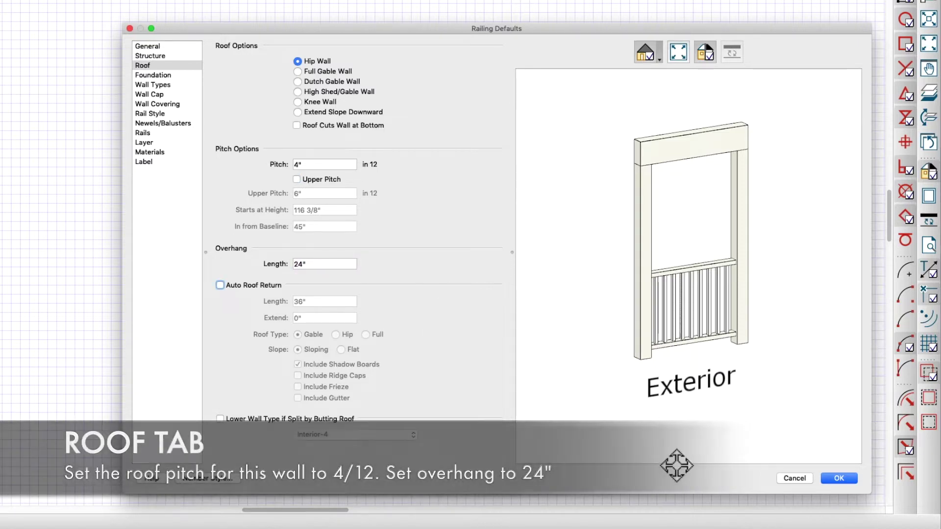
{"action": "left_click", "coordinate": [844, 480]}
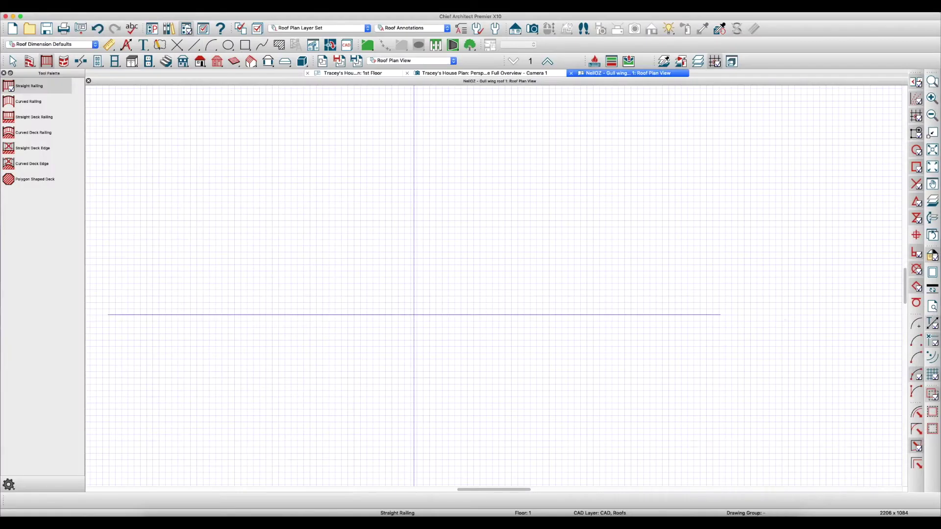
Open the plan's roof defaults and set the default pitch to 4 in 12
{"action": "key", "text": "d"}
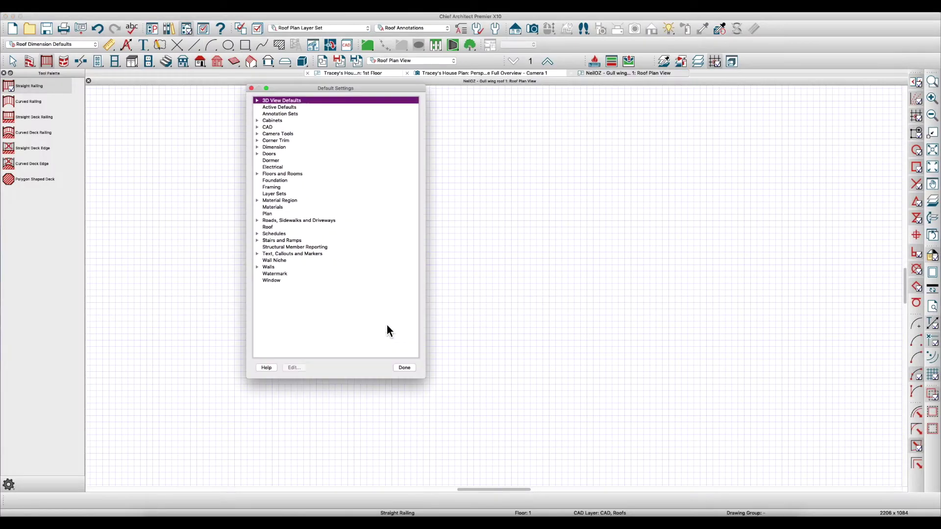
{"action": "double_click", "coordinate": [268, 227]}
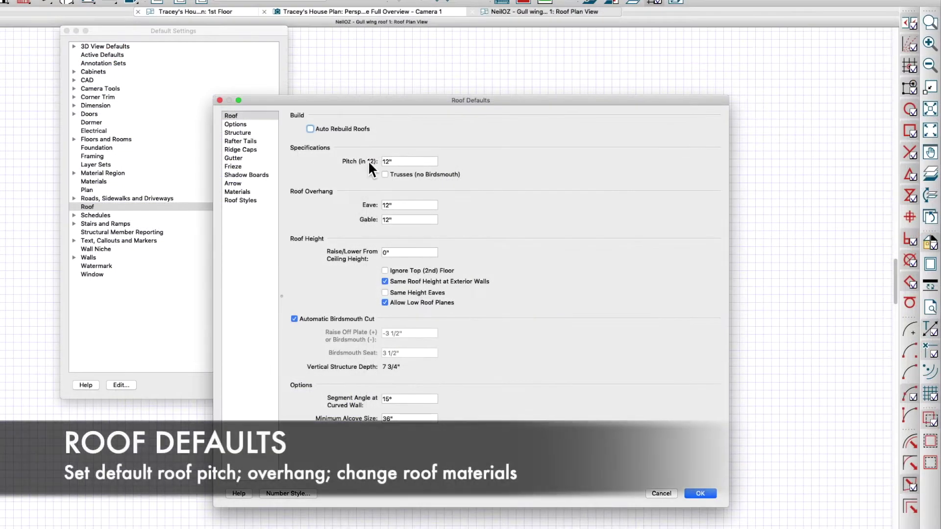
{"action": "double_click", "coordinate": [418, 163]}
{"action": "type", "text": "4"}
{"action": "key", "text": "Tab"}
Set the default eave and gable overhangs to 24" and the raise from ceiling height to 1"
{"action": "double_click", "coordinate": [416, 205]}
{"action": "type", "text": "24"}
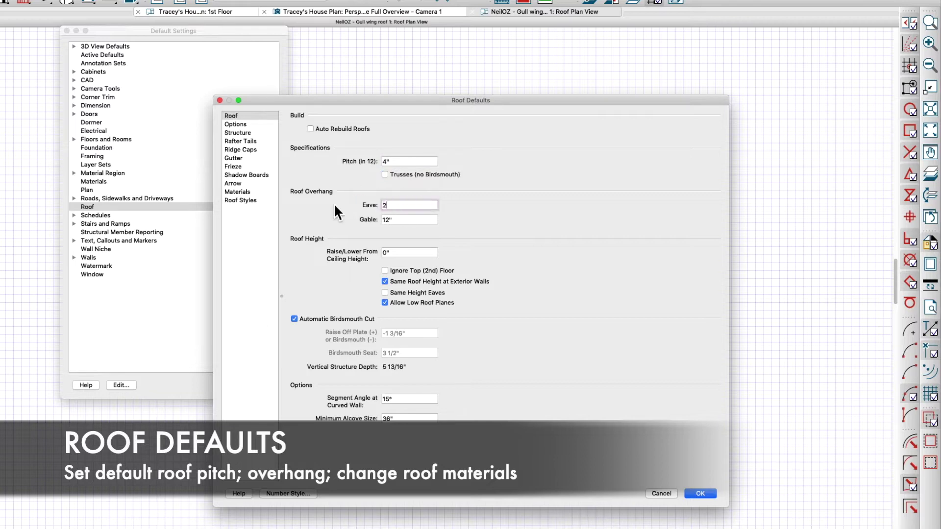
{"action": "key", "text": "Tab"}
{"action": "type", "text": "24"}
{"action": "key", "text": "Tab"}
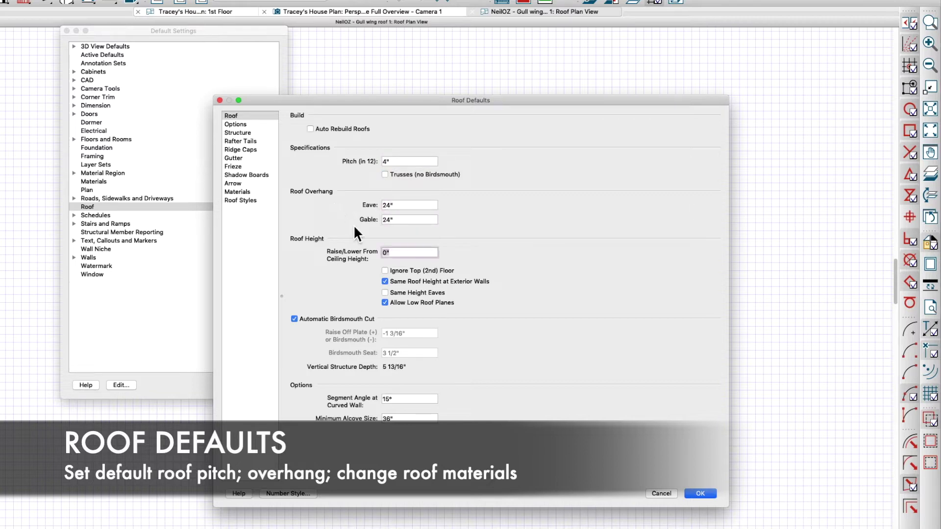
{"action": "type", "text": "1"}
{"action": "key", "text": "Tab"}
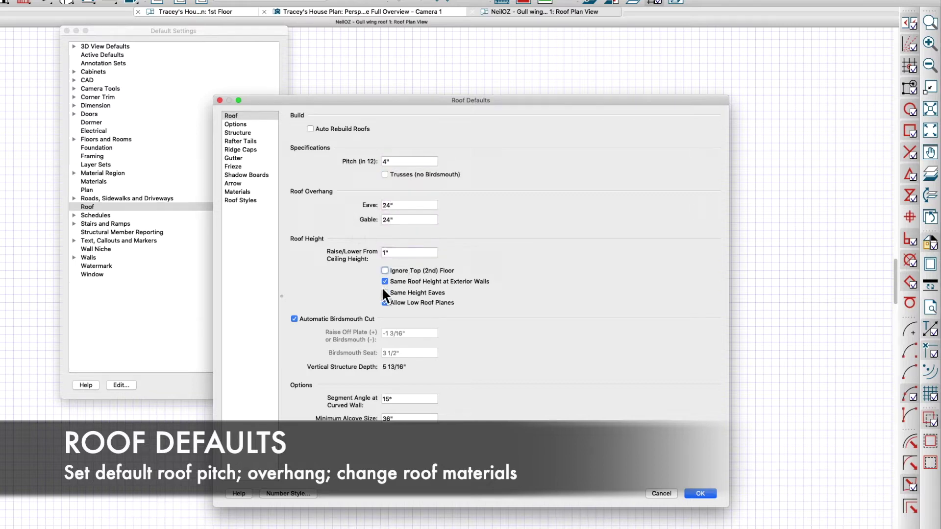
Review the structure settings in the roof defaults, including layers and fascia sizes
{"action": "left_click", "coordinate": [391, 302]}
{"action": "left_click", "coordinate": [237, 129]}
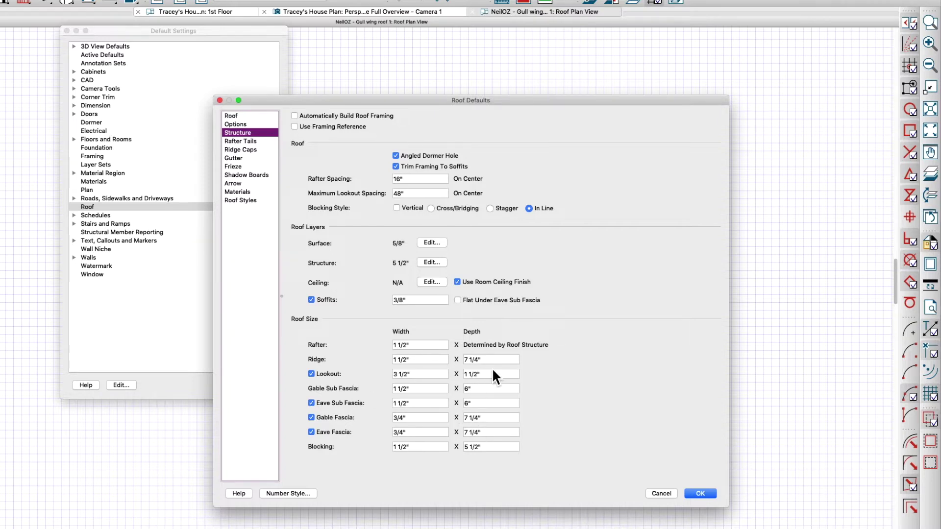
Assign the White Standing Seam sheet metal material to both the default roof and the ridge cap molding, and accept the defaults
{"action": "left_click", "coordinate": [244, 192]}
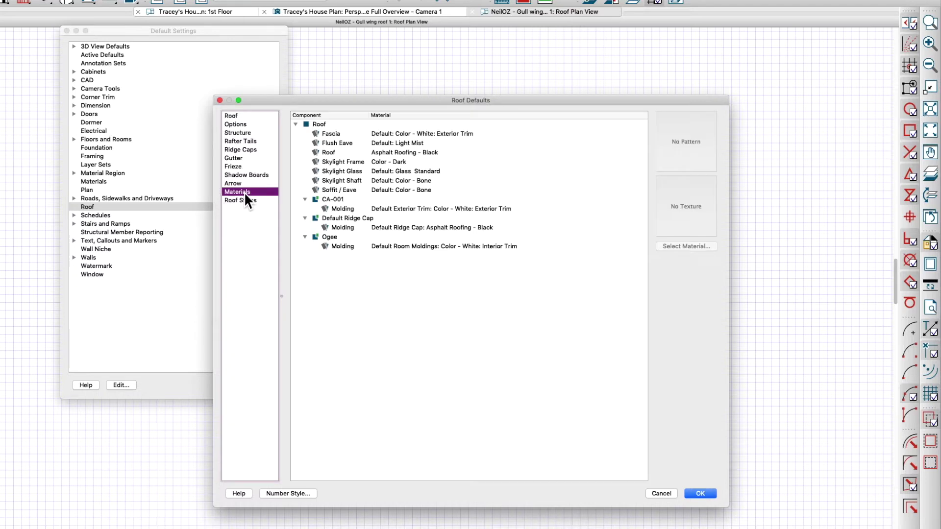
{"action": "left_click", "coordinate": [439, 152]}
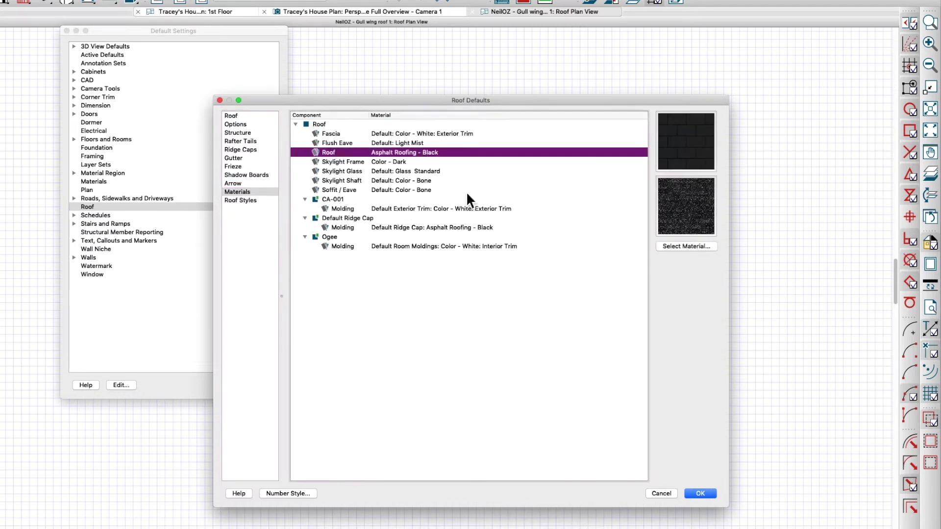
{"action": "left_click", "coordinate": [486, 229], "text": "super"}
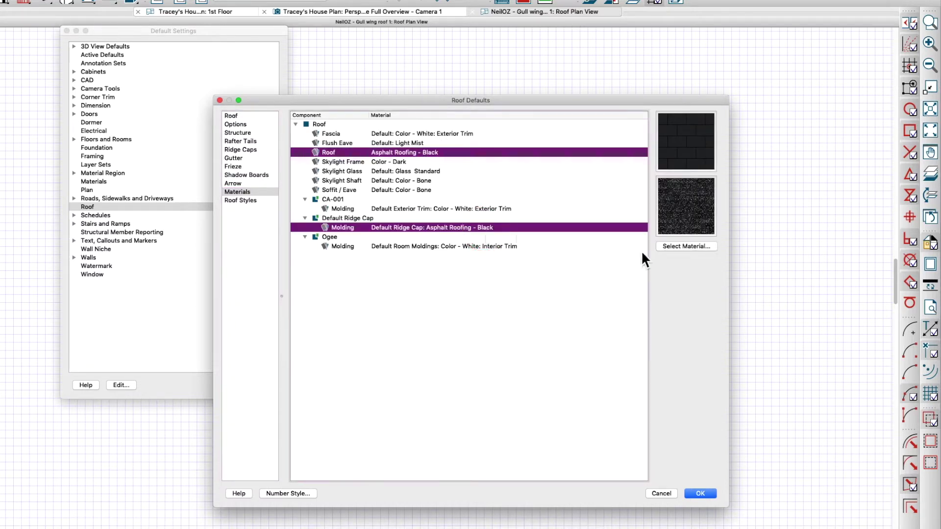
{"action": "left_click", "coordinate": [682, 223]}
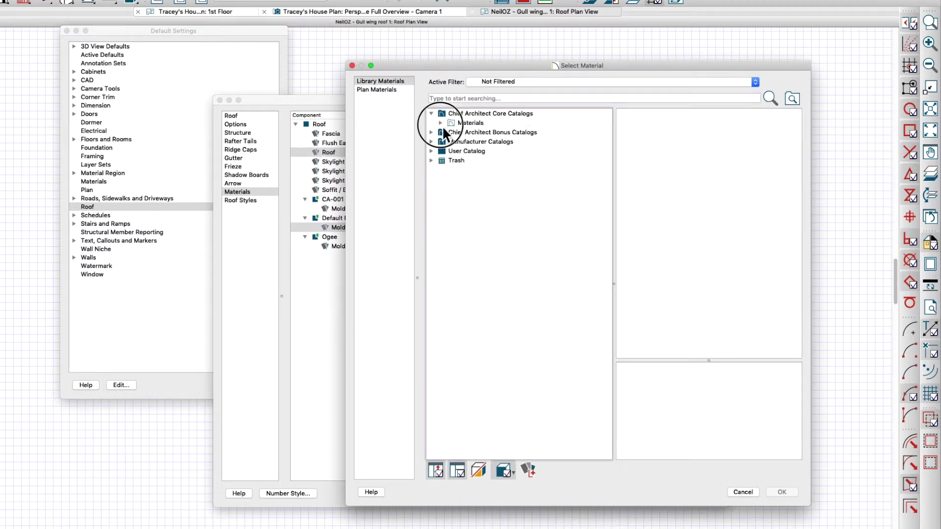
{"action": "left_click", "coordinate": [441, 123]}
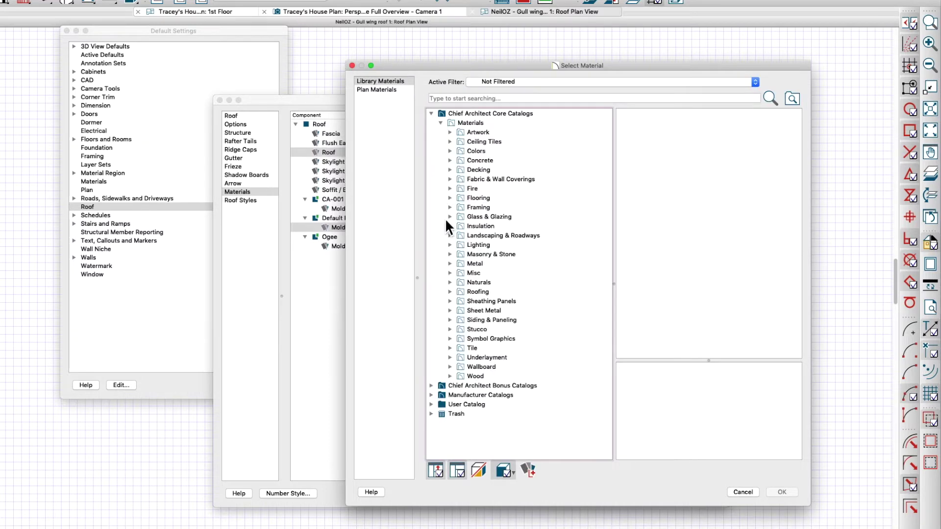
{"action": "left_click", "coordinate": [450, 310]}
{"action": "left_click", "coordinate": [460, 349]}
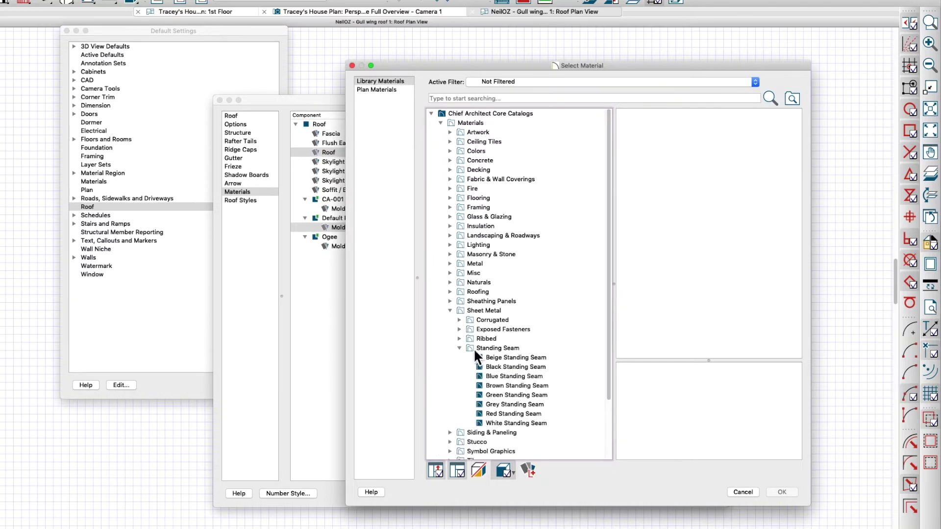
{"action": "left_click", "coordinate": [530, 422]}
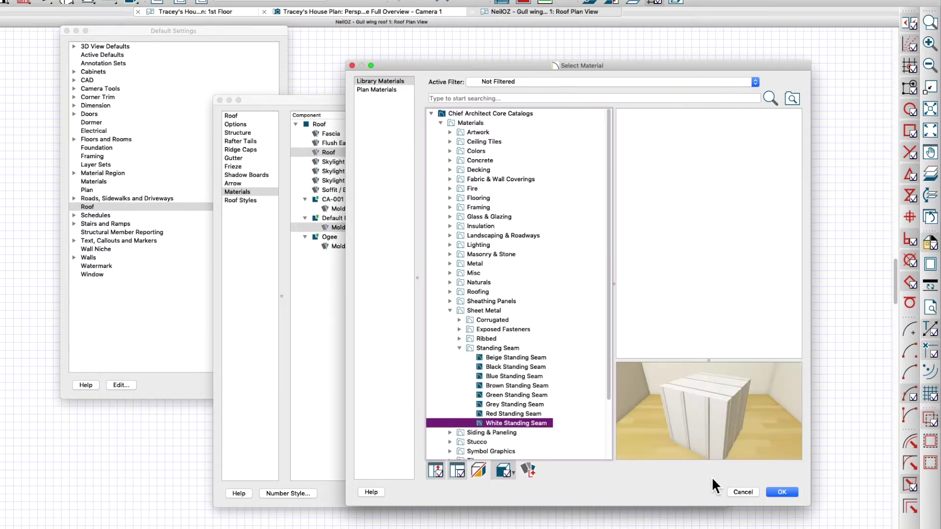
{"action": "left_click", "coordinate": [783, 492]}
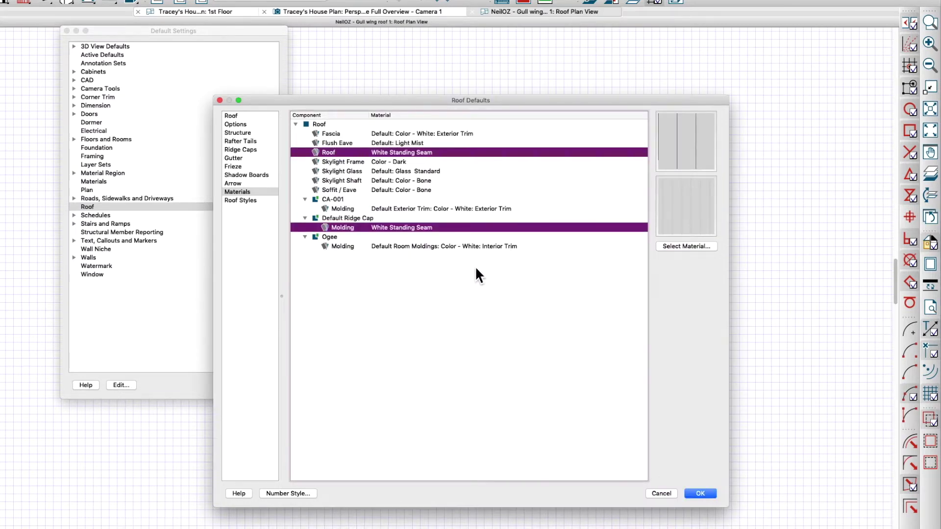
{"action": "left_click", "coordinate": [702, 493]}
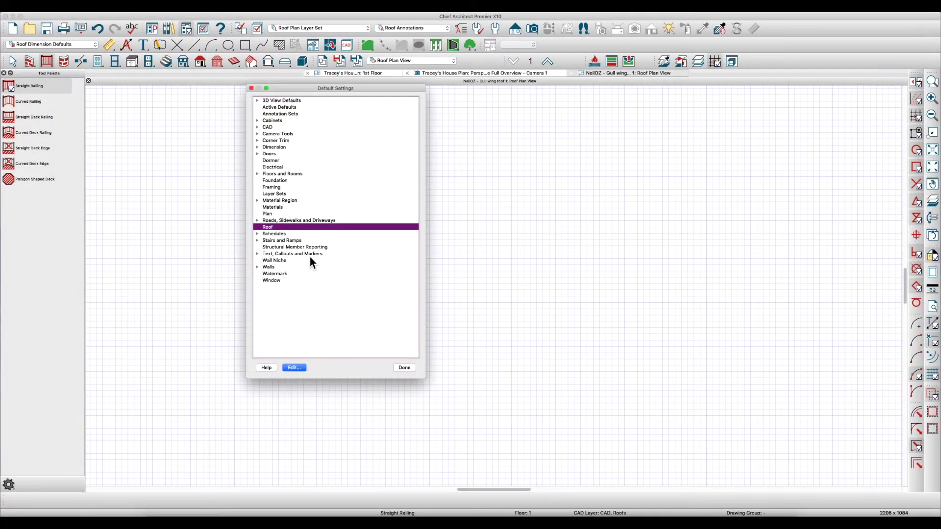
{"action": "left_click", "coordinate": [404, 368]}
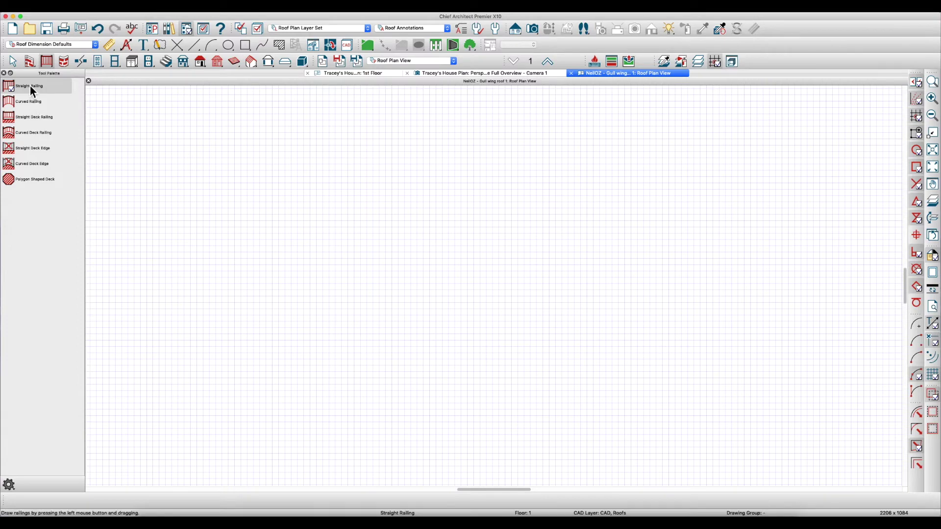
Check the pony wall defaults and draw a rectangular building of pony walls about 37 1/2' by 22 1/2'
{"action": "left_click", "coordinate": [34, 66]}
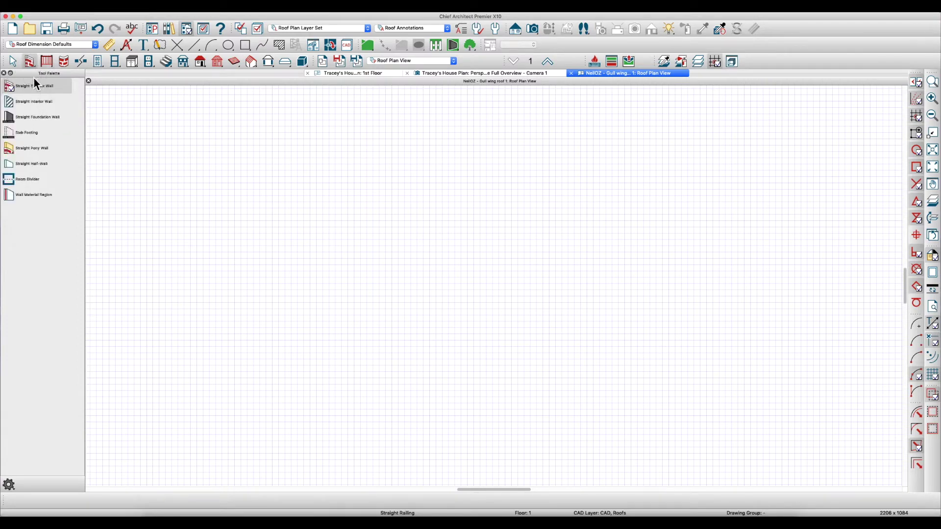
{"action": "double_click", "coordinate": [39, 150]}
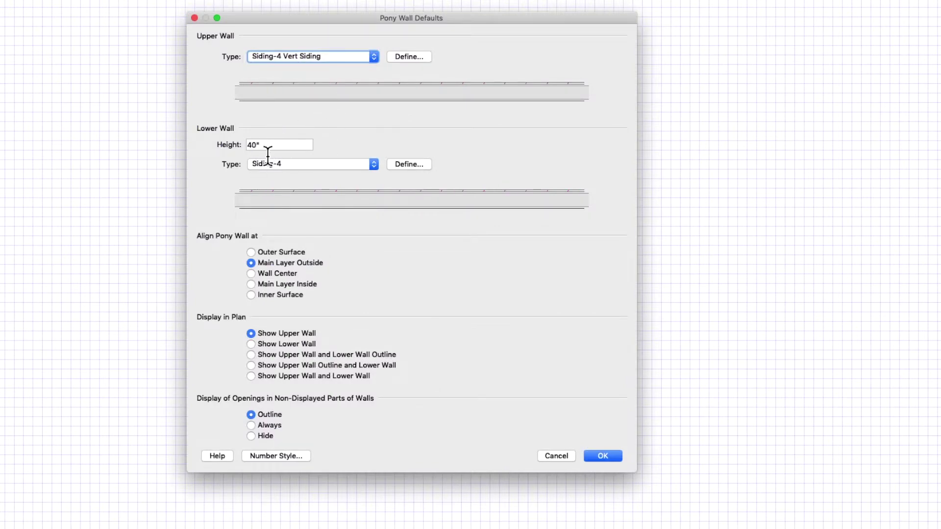
{"action": "left_click", "coordinate": [613, 461]}
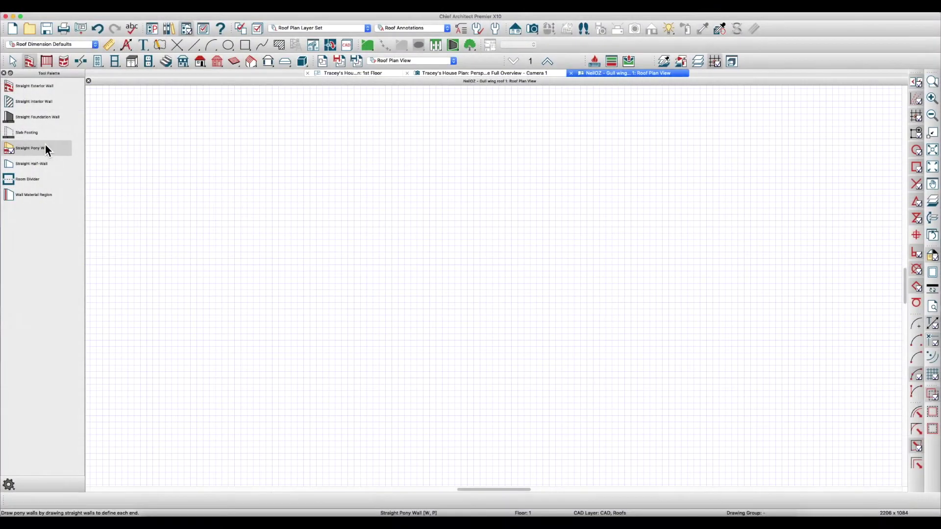
{"action": "mouse_move", "coordinate": [348, 212]}
{"action": "left_mouse_down"}
{"action": "mouse_move", "coordinate": [584, 210]}
{"action": "mouse_move", "coordinate": [586, 352]}
{"action": "mouse_move", "coordinate": [350, 353]}
{"action": "mouse_move", "coordinate": [350, 212]}
{"action": "left_mouse_up"}
Switch the plan to Working Plan View and check that it uses 1/4" Scale Annotations and the Working Layer Set
{"action": "left_click", "coordinate": [395, 61]}
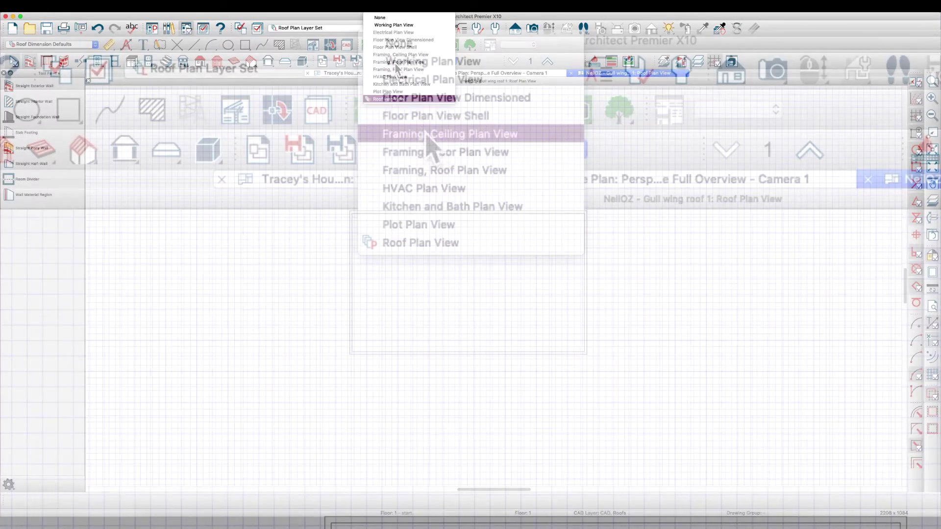
{"action": "left_click", "coordinate": [451, 64]}
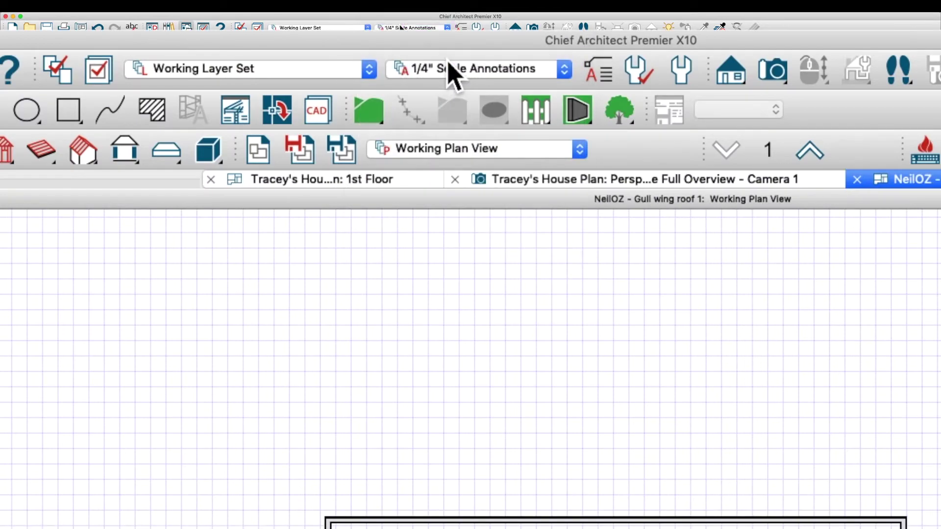
{"action": "left_click", "coordinate": [457, 72]}
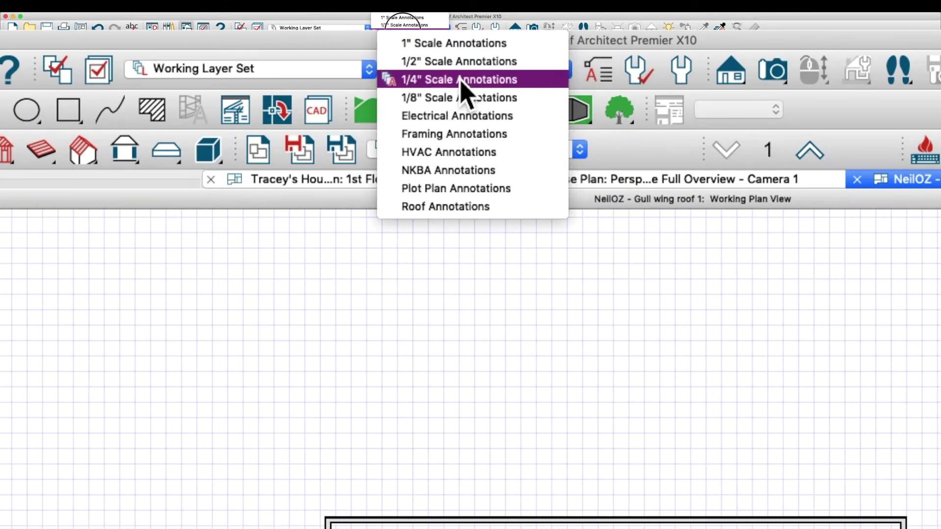
{"action": "left_click", "coordinate": [461, 80]}
{"action": "left_click", "coordinate": [316, 76]}
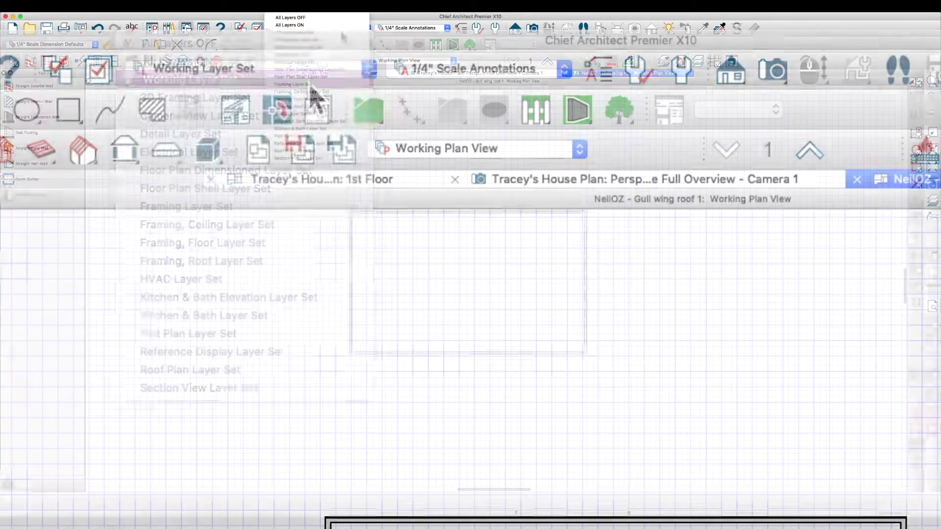
{"action": "left_click", "coordinate": [309, 84]}
Set the building's overall width to 36' by moving its right wall and its depth to 20' by moving its lower wall
{"action": "scroll", "coordinate": [366, 213], "scroll_direction": "up", "scroll_amount": 3}
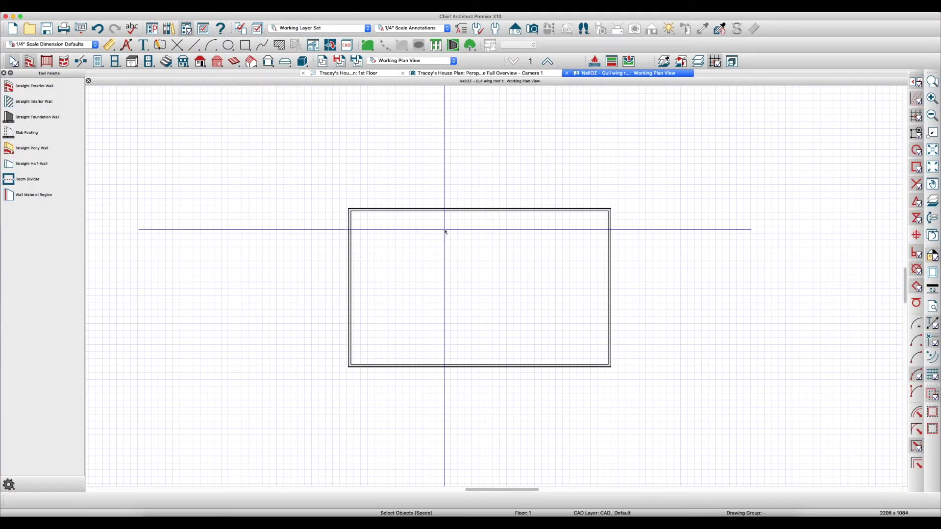
{"action": "left_click", "coordinate": [611, 257]}
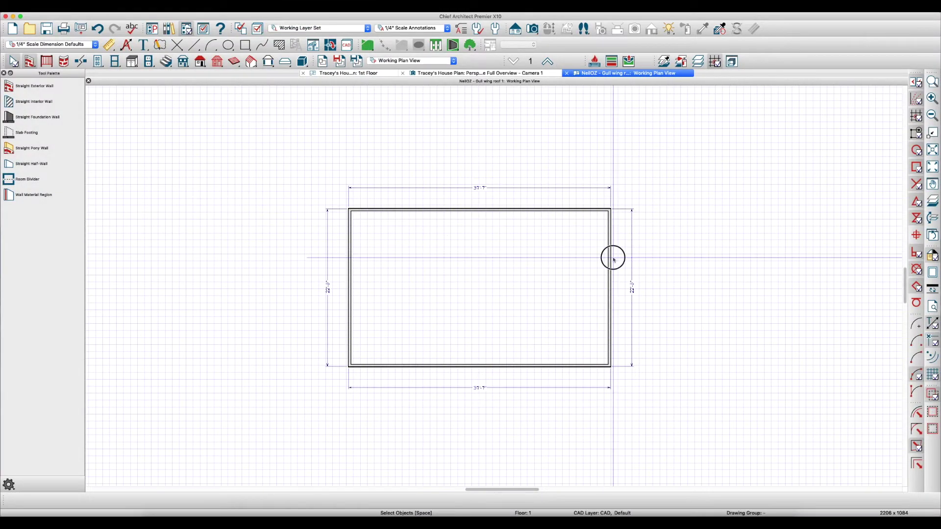
{"action": "left_click", "coordinate": [559, 192]}
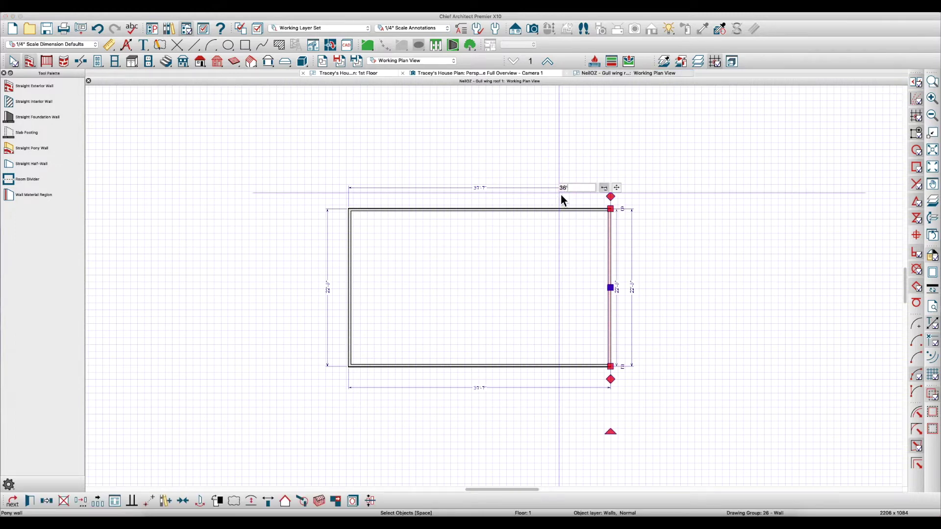
{"action": "key", "text": "Return"}
{"action": "key", "text": "Escape"}
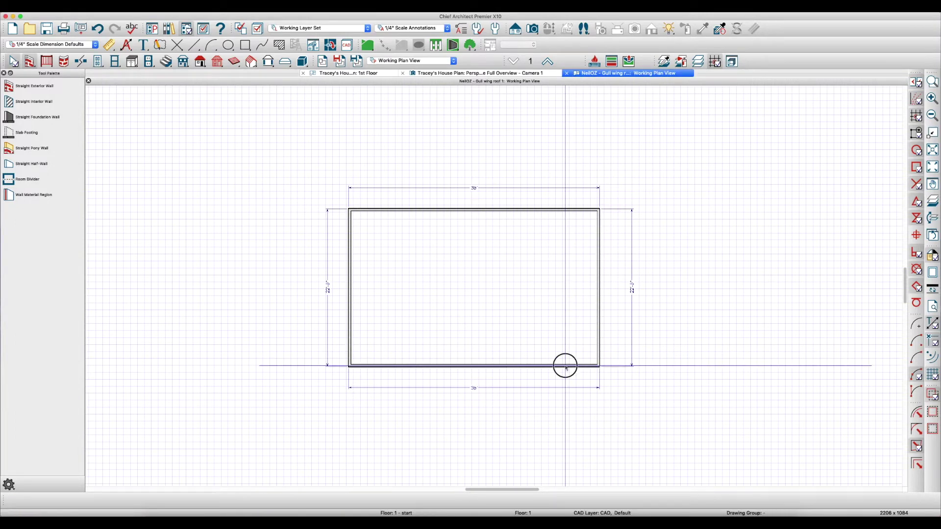
{"action": "left_click", "coordinate": [566, 367]}
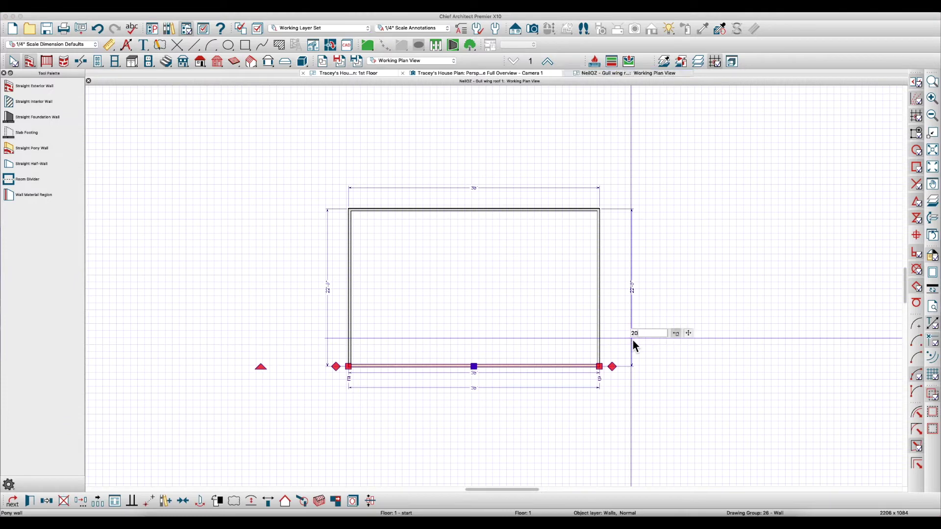
{"action": "key", "text": "Return"}
{"action": "key", "text": "Escape"}
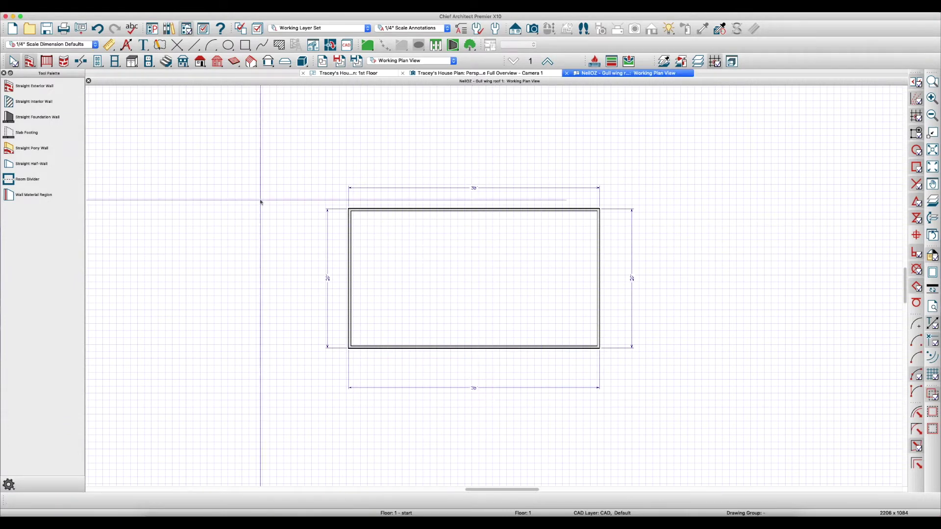
Delete all the dimension lines around the building
{"action": "left_click", "coordinate": [110, 45]}
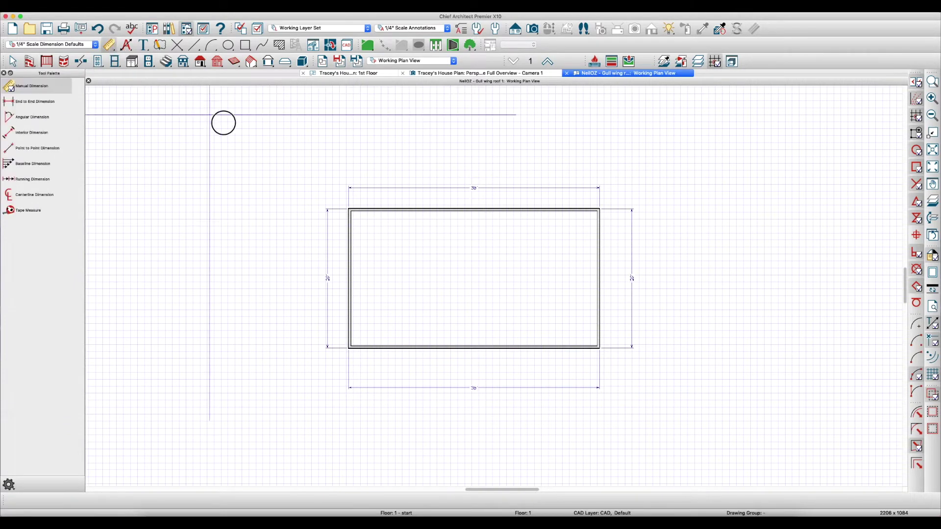
{"action": "left_click_drag", "start_coordinate": [210, 114], "coordinate": [730, 450]}
{"action": "key", "text": "Delete"}
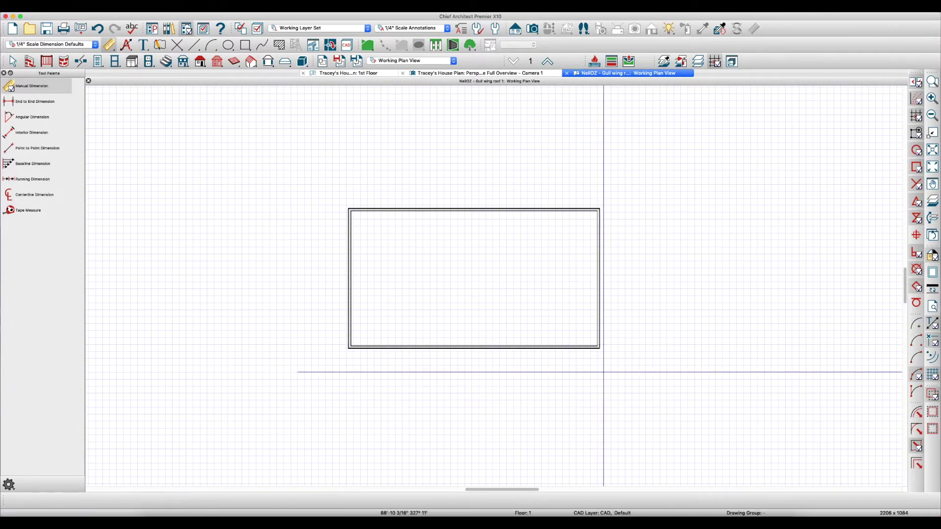
{"action": "key", "text": "space"}
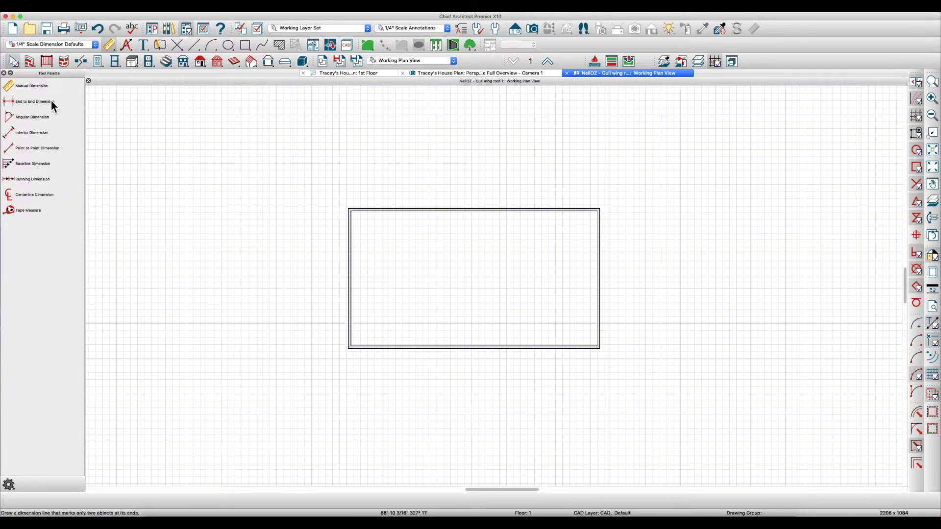
Draw a closed cross-shaped straight railing around the building, with centered projections about 15'-10" wide beyond the upper and lower walls
{"action": "left_click", "coordinate": [46, 61]}
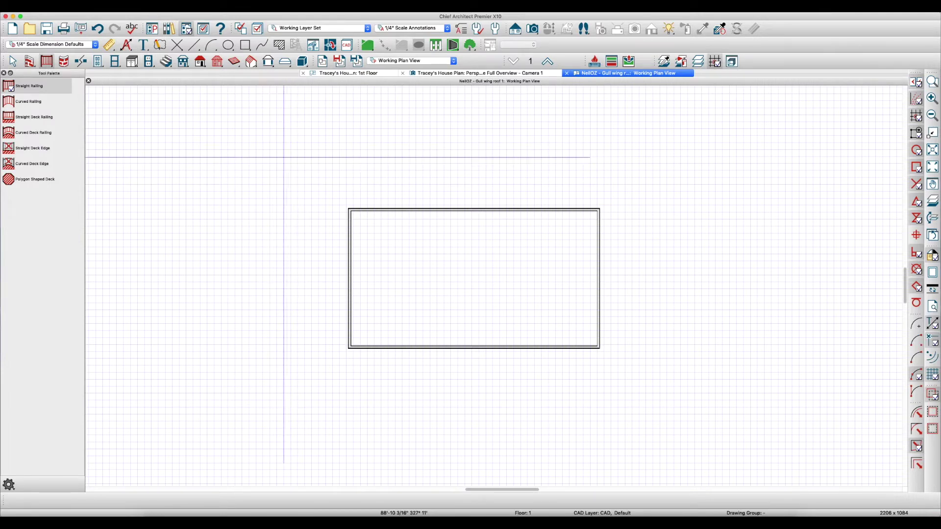
{"action": "mouse_move", "coordinate": [281, 157]}
{"action": "left_mouse_down"}
{"action": "mouse_move", "coordinate": [384, 170]}
{"action": "mouse_move", "coordinate": [417, 158]}
{"action": "left_mouse_up"}
{"action": "left_click_drag", "start_coordinate": [416, 158], "coordinate": [417, 108]}
{"action": "left_click_drag", "start_coordinate": [417, 109], "coordinate": [525, 109]}
{"action": "left_click_drag", "start_coordinate": [525, 109], "coordinate": [654, 401]}
{"action": "left_click_drag", "start_coordinate": [654, 400], "coordinate": [527, 448]}
{"action": "left_click_drag", "start_coordinate": [528, 449], "coordinate": [283, 398]}
{"action": "left_click_drag", "start_coordinate": [283, 398], "coordinate": [283, 158]}
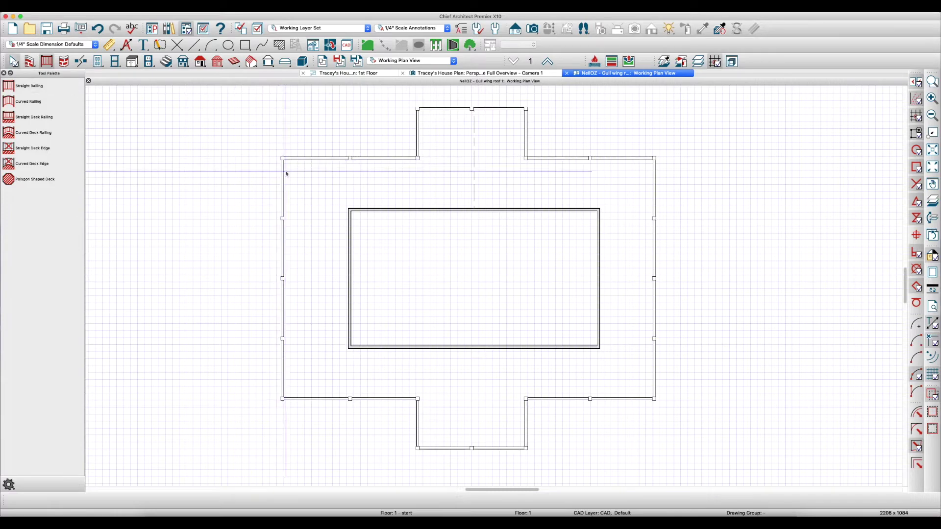
Add end-to-end dimensions for the left and upper railing offsets from the building and the upper projection's width
{"action": "scroll", "coordinate": [307, 182], "scroll_direction": "up", "scroll_amount": 1}
{"action": "key", "text": "d"}
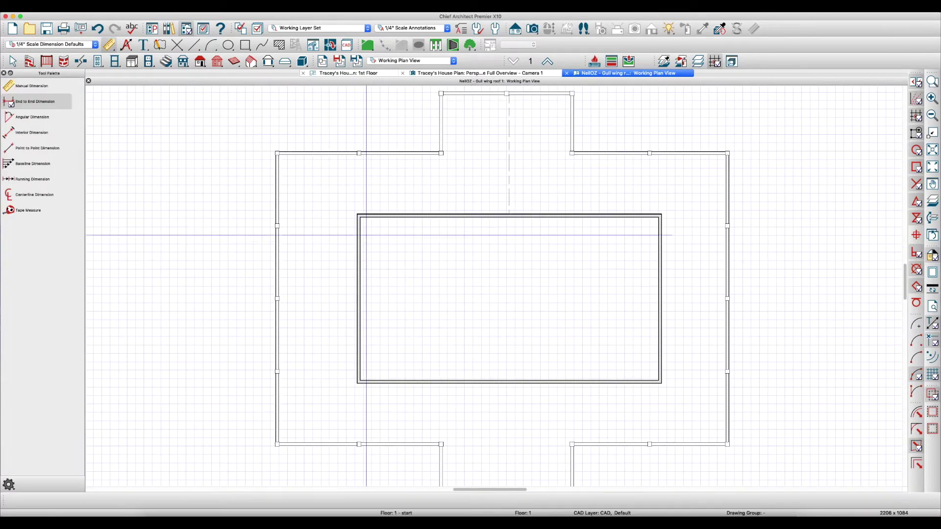
{"action": "left_click_drag", "start_coordinate": [394, 264], "coordinate": [255, 252]}
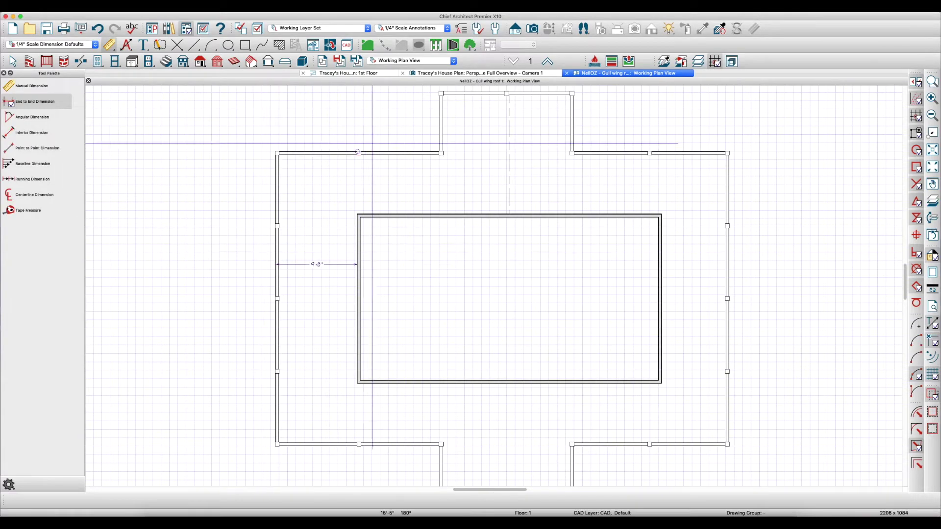
{"action": "left_click_drag", "start_coordinate": [407, 137], "coordinate": [407, 247]}
{"action": "left_click_drag", "start_coordinate": [420, 137], "coordinate": [612, 217]}
{"action": "left_click_drag", "start_coordinate": [613, 183], "coordinate": [612, 228]}
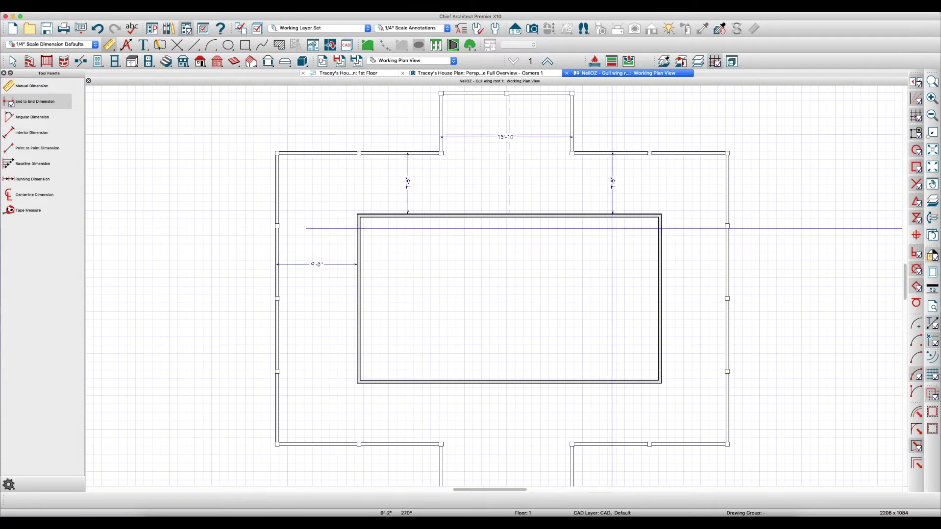
Add end-to-end dimensions for the right and lower railing offsets from the building and the lower projection's width
{"action": "left_click_drag", "start_coordinate": [736, 283], "coordinate": [649, 286]}
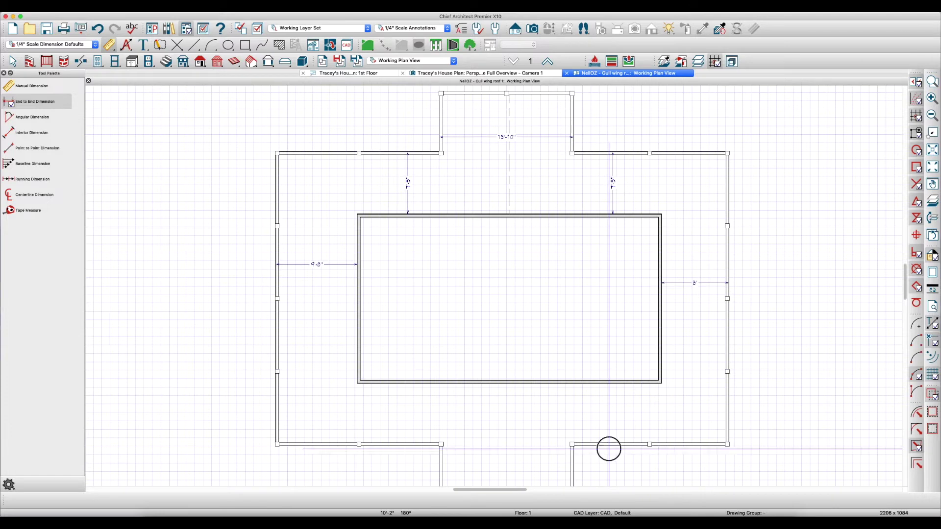
{"action": "left_click_drag", "start_coordinate": [609, 447], "coordinate": [603, 372]}
{"action": "left_click_drag", "start_coordinate": [583, 474], "coordinate": [413, 364]}
{"action": "key", "text": "space"}
{"action": "scroll", "coordinate": [577, 406], "scroll_direction": "down", "scroll_amount": 1}
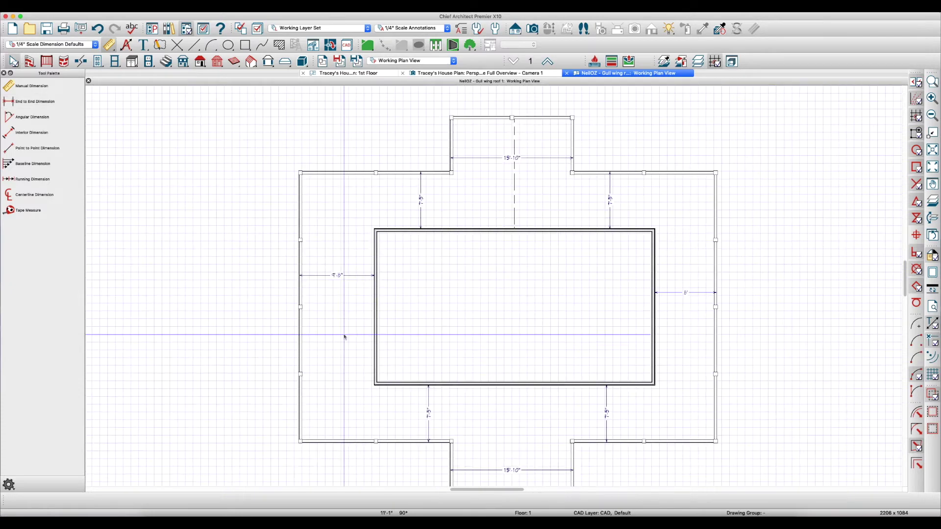
Set the left railing and both upper railing segments beside the projection to 6' from the building walls
{"action": "scroll", "coordinate": [324, 315], "scroll_direction": "up", "scroll_amount": 1}
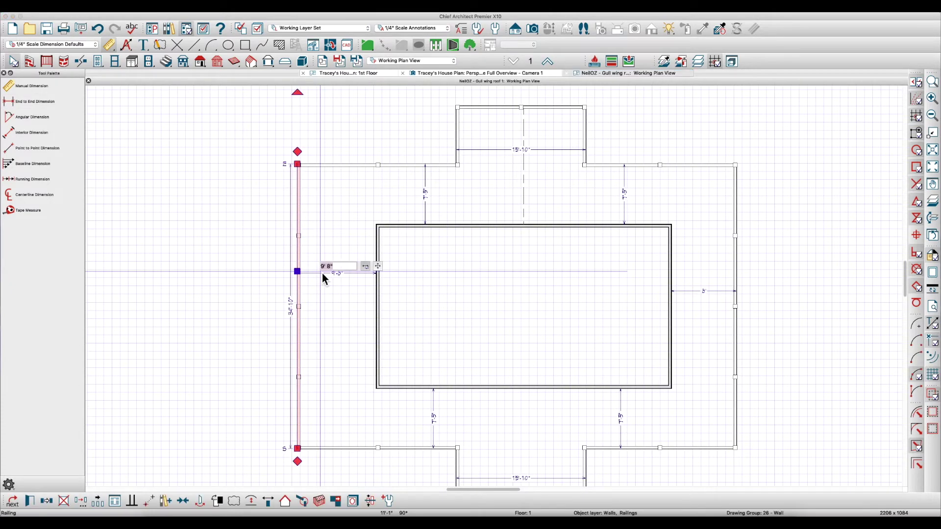
{"action": "type", "text": "6'"}
{"action": "key", "text": "Return"}
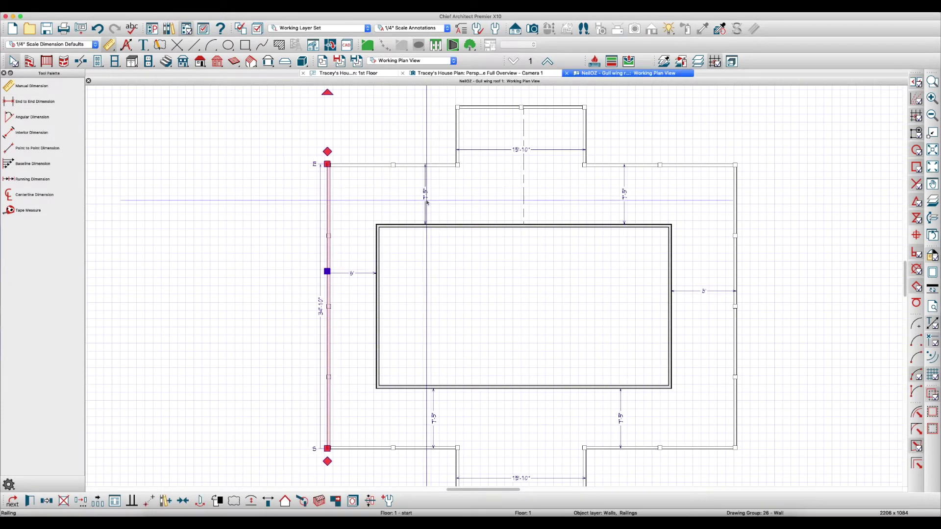
{"action": "left_click", "coordinate": [411, 165]}
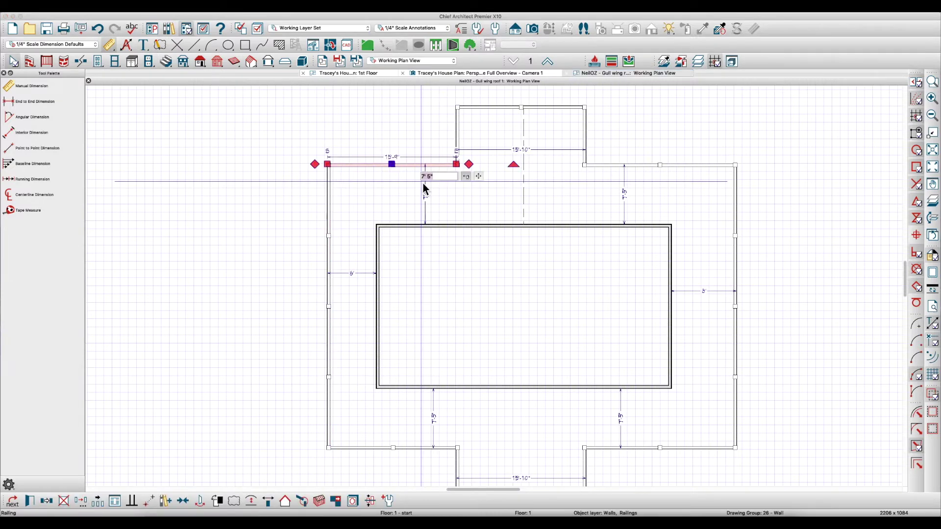
{"action": "key", "text": "Return"}
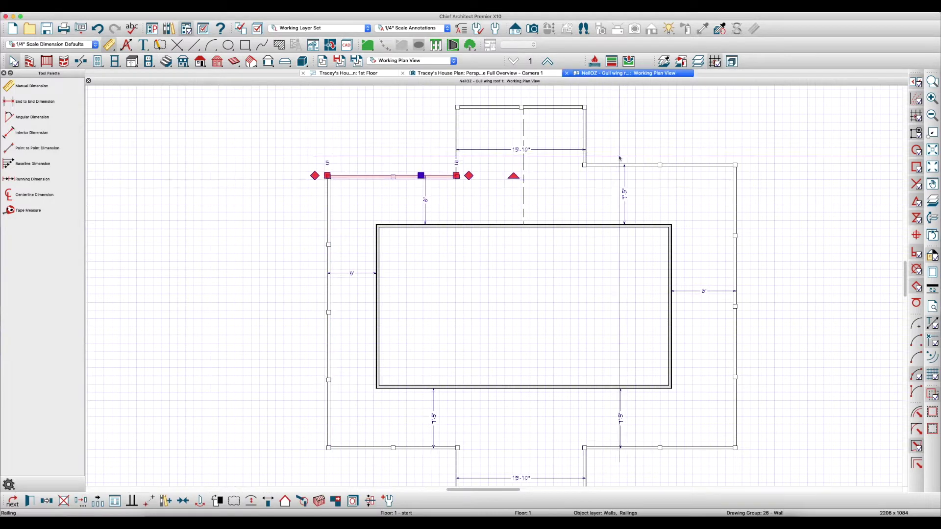
{"action": "left_click", "coordinate": [612, 166]}
{"action": "left_click_drag", "start_coordinate": [612, 166], "coordinate": [504, 182]}
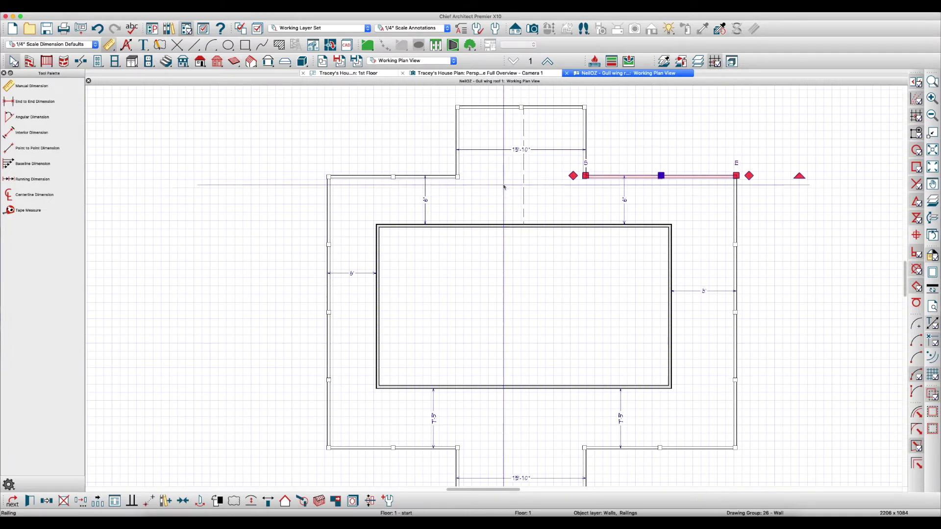
Set the right railing and the lower-right railing segment to 6' from the building walls
{"action": "left_click", "coordinate": [733, 224]}
{"action": "left_click", "coordinate": [712, 294]}
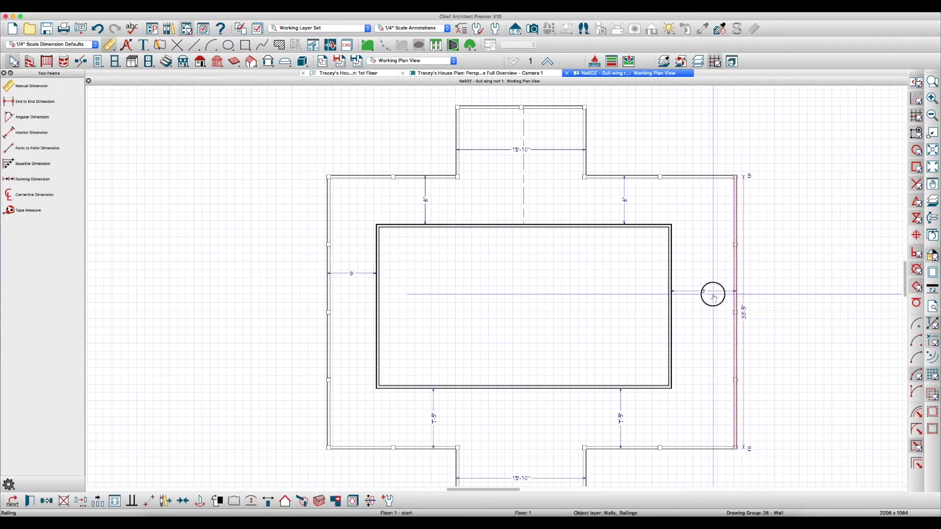
{"action": "key", "text": "Return"}
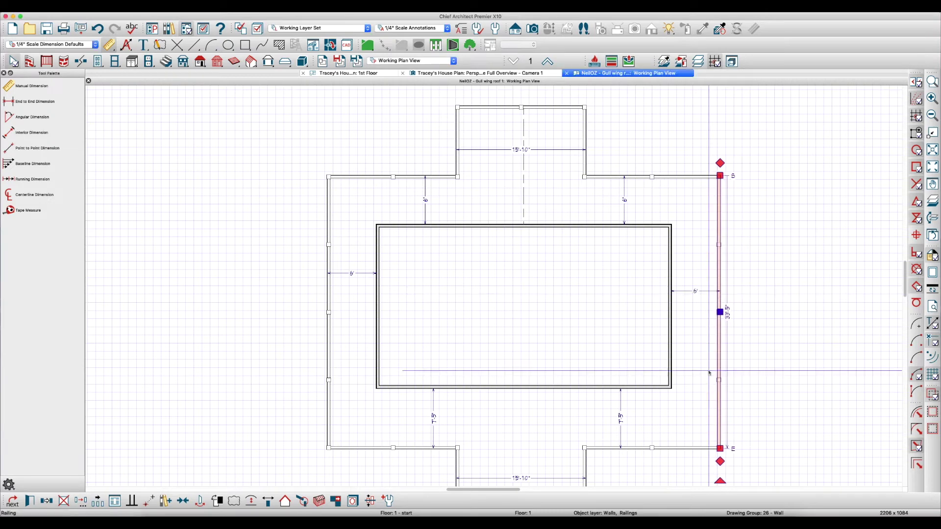
{"action": "left_click", "coordinate": [612, 452]}
{"action": "left_click", "coordinate": [619, 431]}
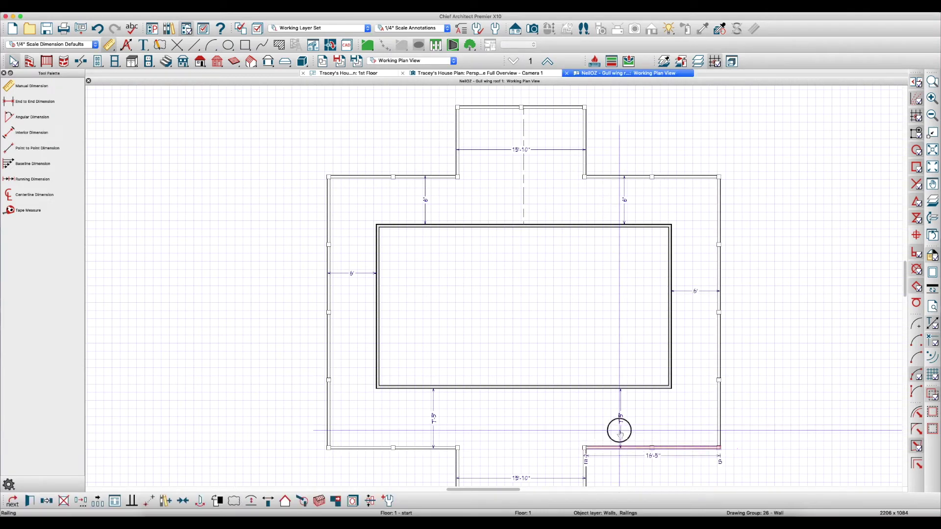
{"action": "type", "text": "72"}
{"action": "key", "text": "Return"}
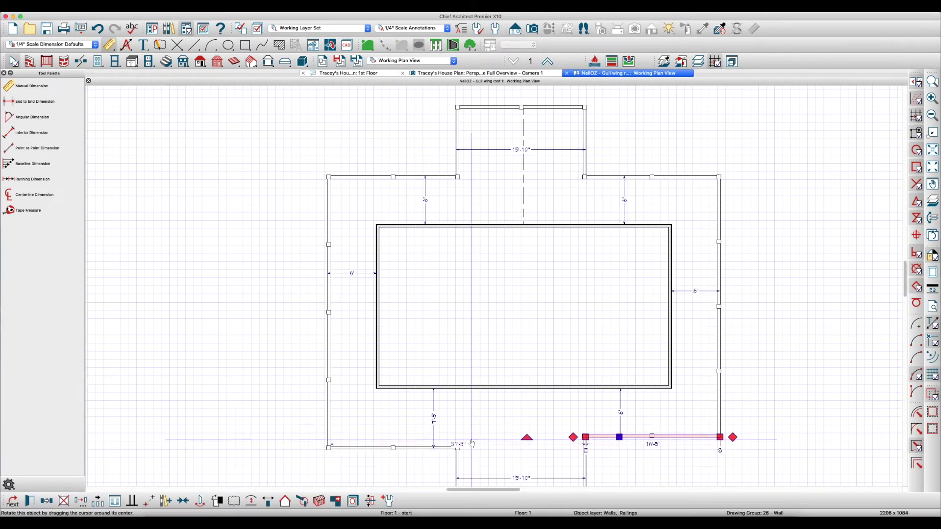
Set the lower-left railing segment to 72 inches from the building's lower wall
{"action": "left_click", "coordinate": [417, 446]}
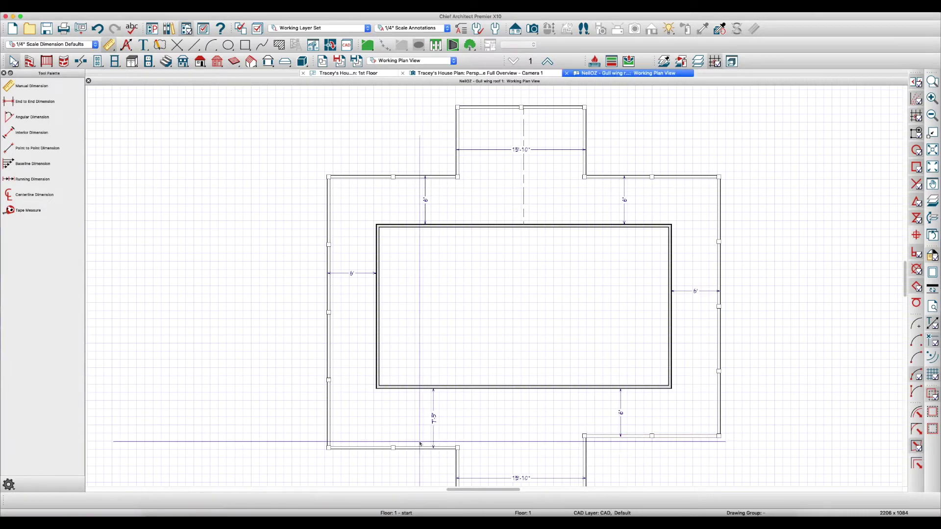
{"action": "left_click", "coordinate": [437, 431]}
{"action": "type", "text": "7"}
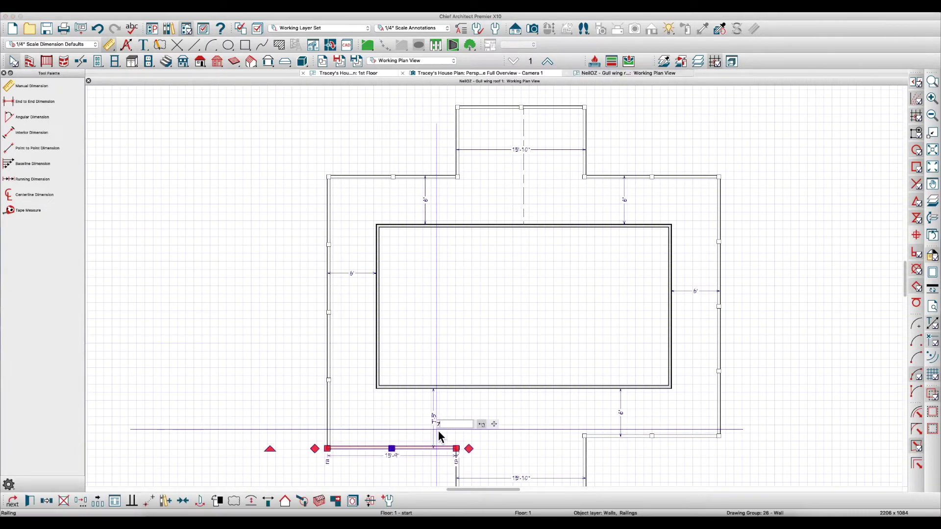
{"action": "type", "text": "2"}
{"action": "key", "text": "Return"}
Set the upper projection's width to 16' by moving its right side railing
{"action": "scroll", "coordinate": [495, 321], "scroll_direction": "down", "scroll_amount": 1}
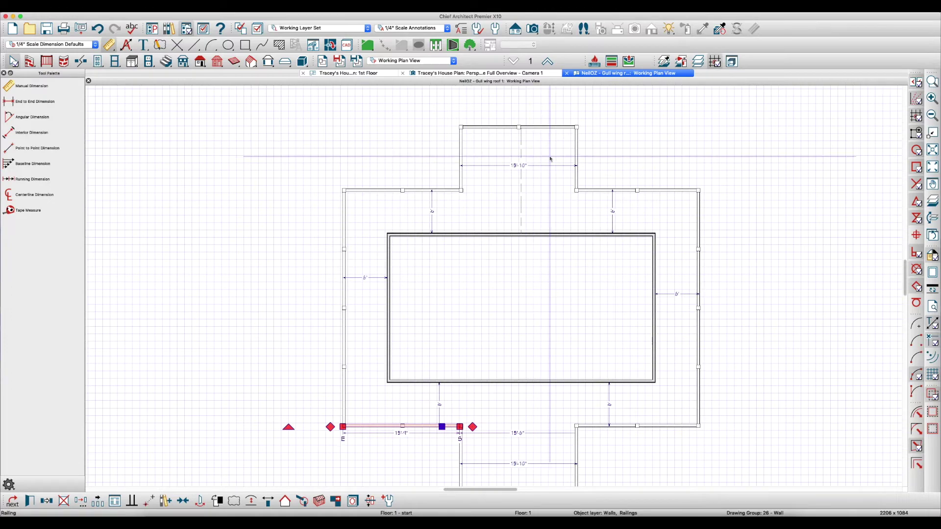
{"action": "scroll", "coordinate": [551, 159], "scroll_direction": "up", "scroll_amount": 1}
{"action": "left_click", "coordinate": [577, 151]}
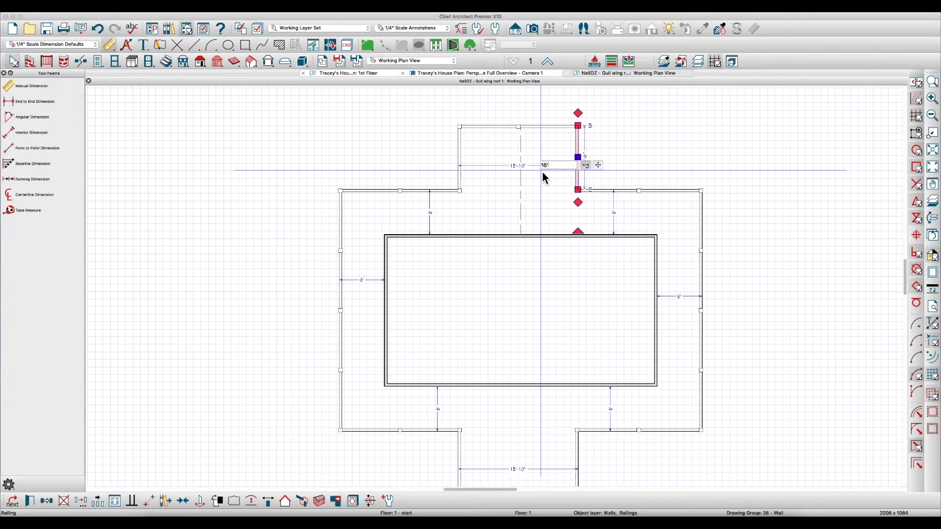
{"action": "key", "text": "Return"}
{"action": "scroll", "coordinate": [543, 182], "scroll_direction": "down", "scroll_amount": 1}
{"action": "scroll", "coordinate": [543, 181], "scroll_direction": "up", "scroll_amount": 1}
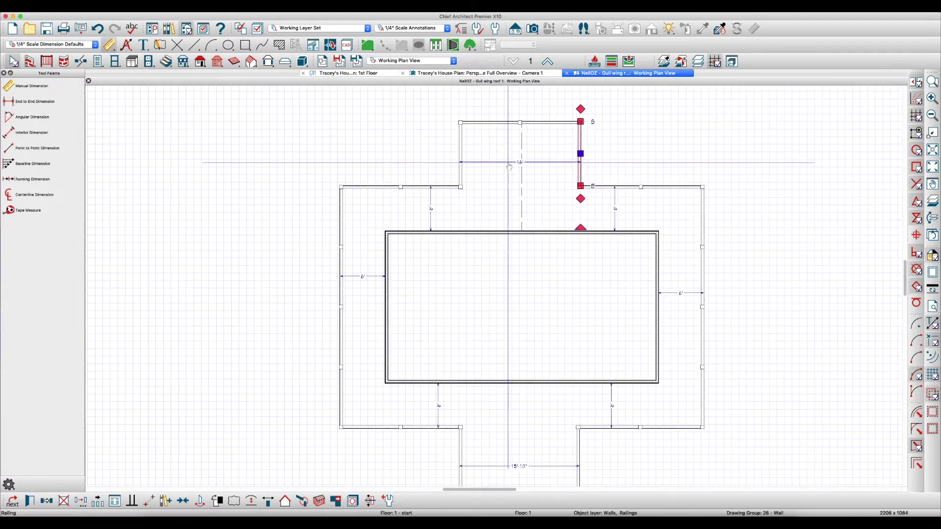
Add an end-to-end dimension from the upper wall to the upper projection's outer railing and set that distance to 12'
{"action": "left_click", "coordinate": [34, 101]}
{"action": "left_click_drag", "start_coordinate": [493, 236], "coordinate": [486, 112]}
{"action": "key", "text": "space"}
{"action": "left_click", "coordinate": [481, 123]}
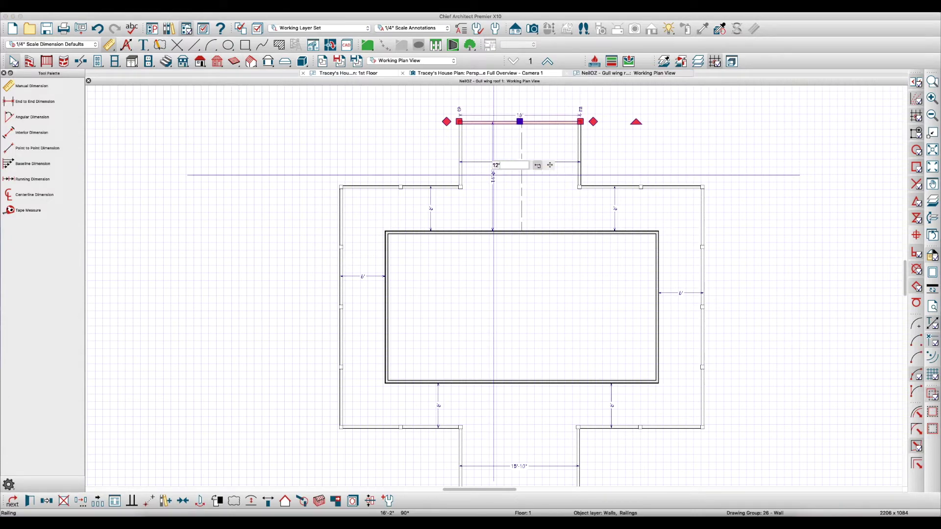
{"action": "key", "text": "Return"}
{"action": "key", "text": "Escape"}
Move the lower projection's outer railing closer to the building and set the projection's width to 16' by moving its left side
{"action": "scroll", "coordinate": [533, 152], "scroll_direction": "down", "scroll_amount": 1}
{"action": "scroll", "coordinate": [529, 382], "scroll_direction": "down", "scroll_amount": 5}
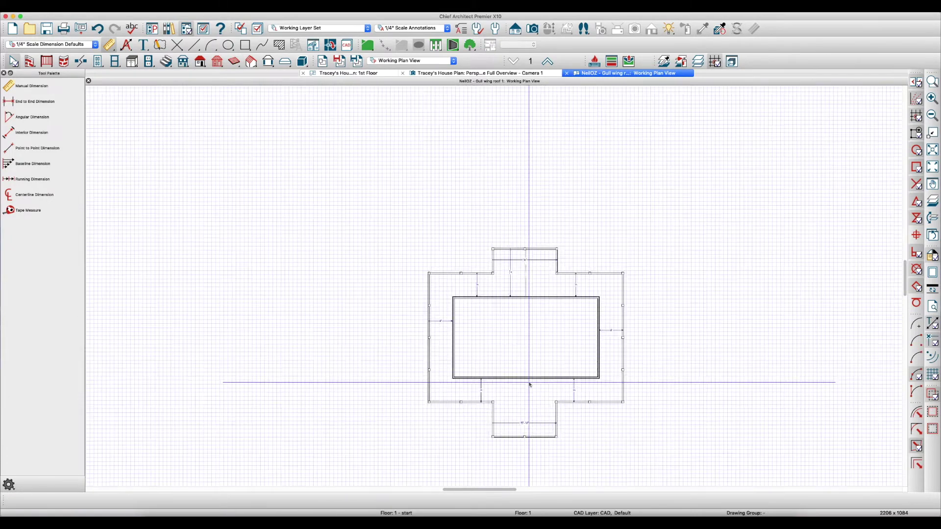
{"action": "scroll", "coordinate": [529, 385], "scroll_direction": "up", "scroll_amount": 1}
{"action": "left_click", "coordinate": [532, 437]}
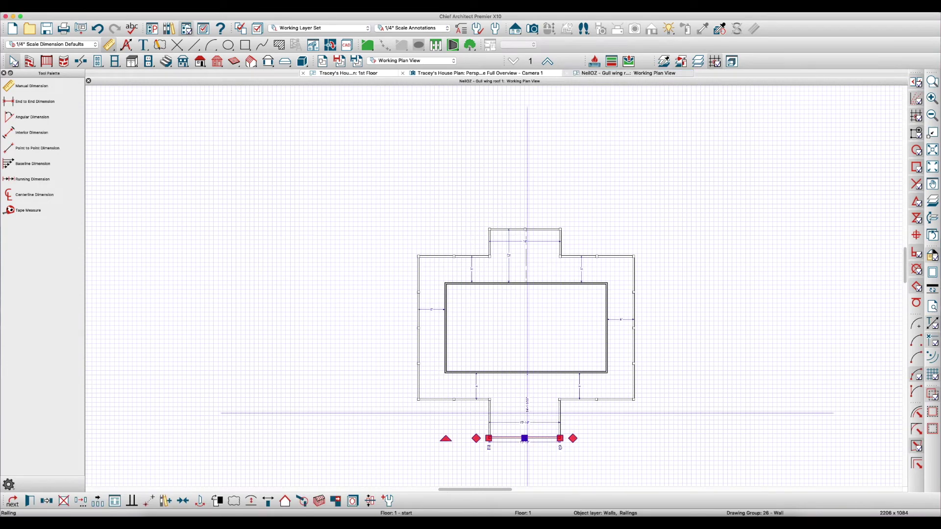
{"action": "left_click", "coordinate": [525, 415]}
{"action": "scroll", "coordinate": [514, 414], "scroll_direction": "up", "scroll_amount": 3}
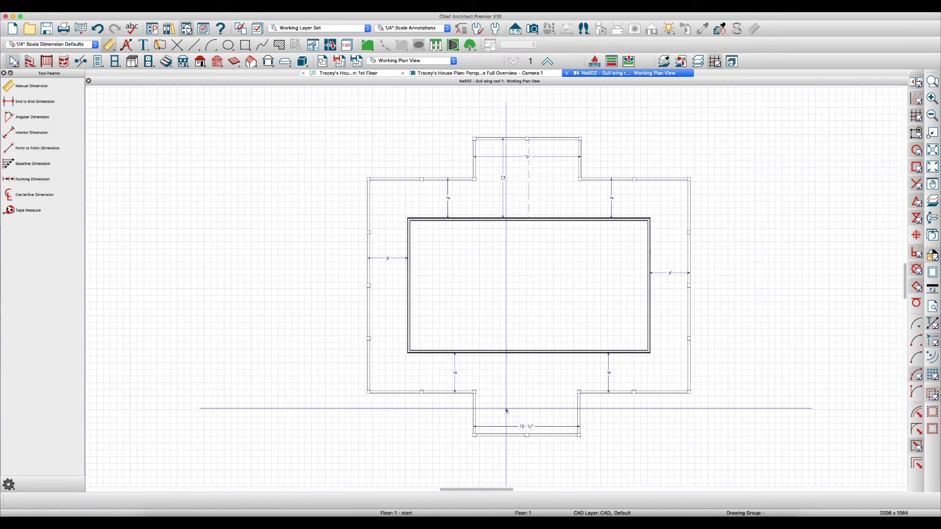
{"action": "left_click", "coordinate": [474, 418]}
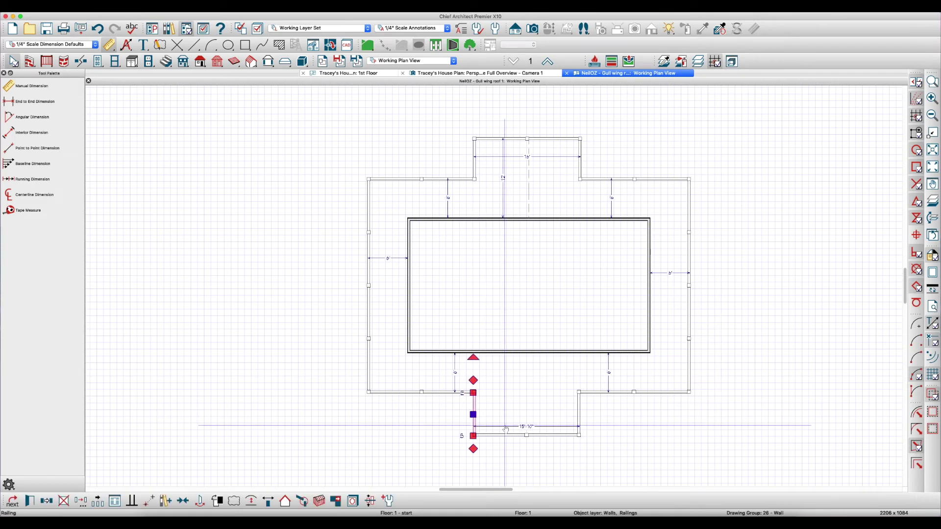
{"action": "key", "text": "Return"}
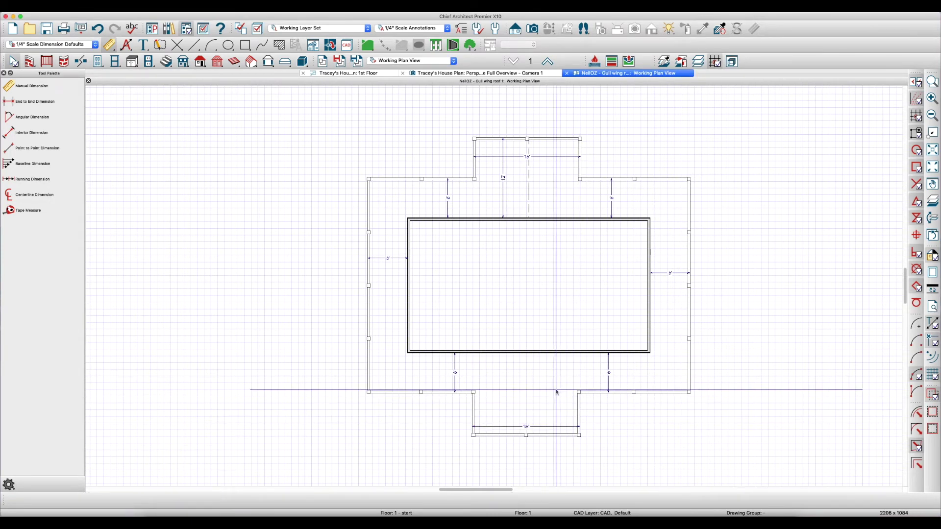
Center the lower projection's three railings on the building's lower wall
{"action": "key", "text": "l"}
{"action": "key", "text": "space"}
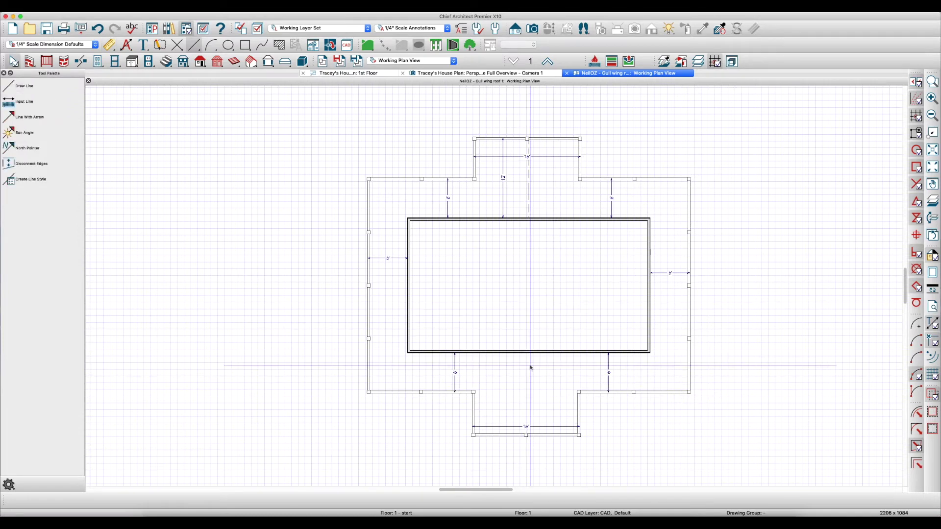
{"action": "left_click", "coordinate": [581, 414]}
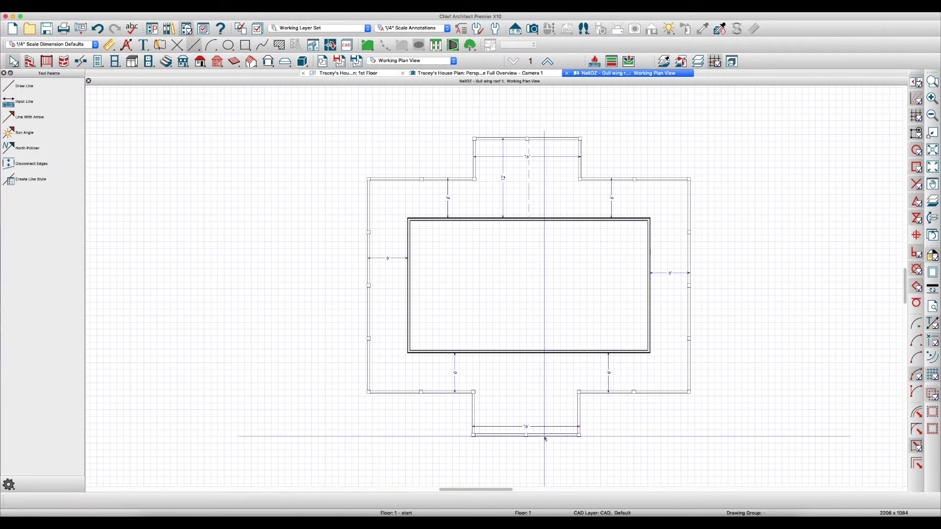
{"action": "left_click", "coordinate": [474, 417], "text": "shift"}
{"action": "key", "text": "c"}
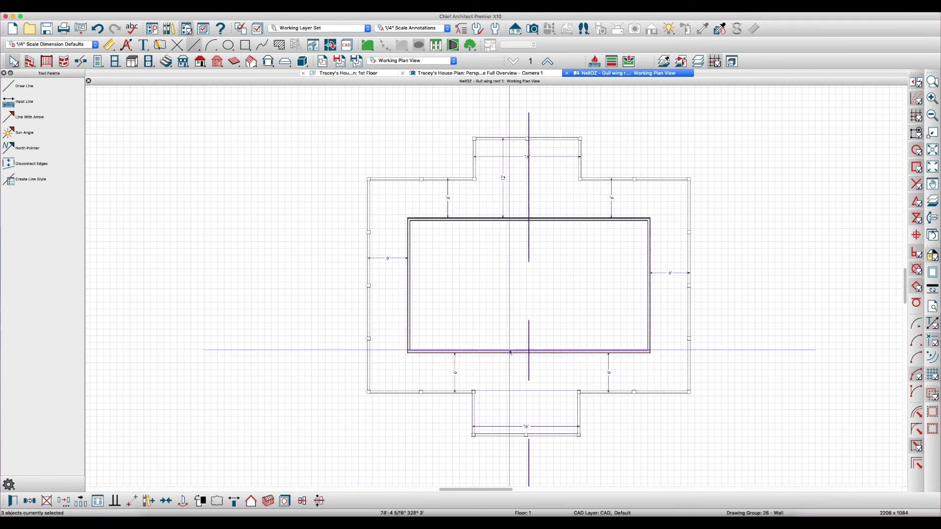
{"action": "left_click", "coordinate": [513, 333]}
{"action": "key", "text": "Escape"}
Extend the lower-left railing segment to reconnect with the lower projection's left side railing
{"action": "scroll", "coordinate": [482, 386], "scroll_direction": "up", "scroll_amount": 5}
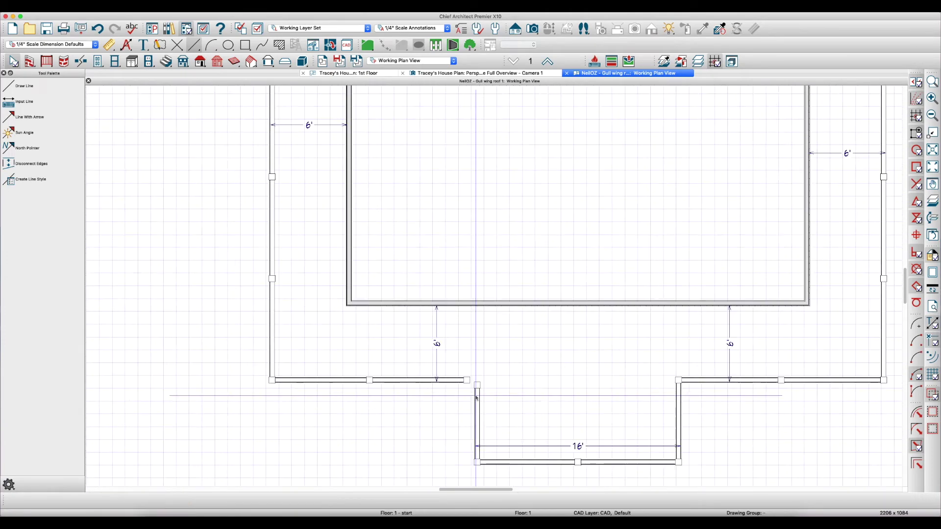
{"action": "left_click", "coordinate": [462, 379]}
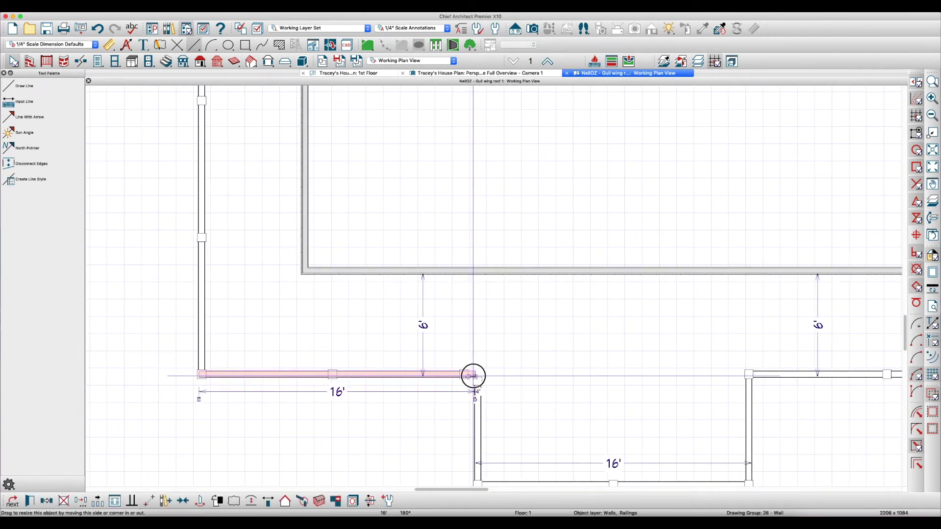
{"action": "left_click_drag", "start_coordinate": [472, 375], "coordinate": [474, 376]}
{"action": "key", "text": "Escape"}
{"action": "scroll", "coordinate": [502, 367], "scroll_direction": "down", "scroll_amount": 1}
{"action": "scroll", "coordinate": [495, 375], "scroll_direction": "down", "scroll_amount": 6}
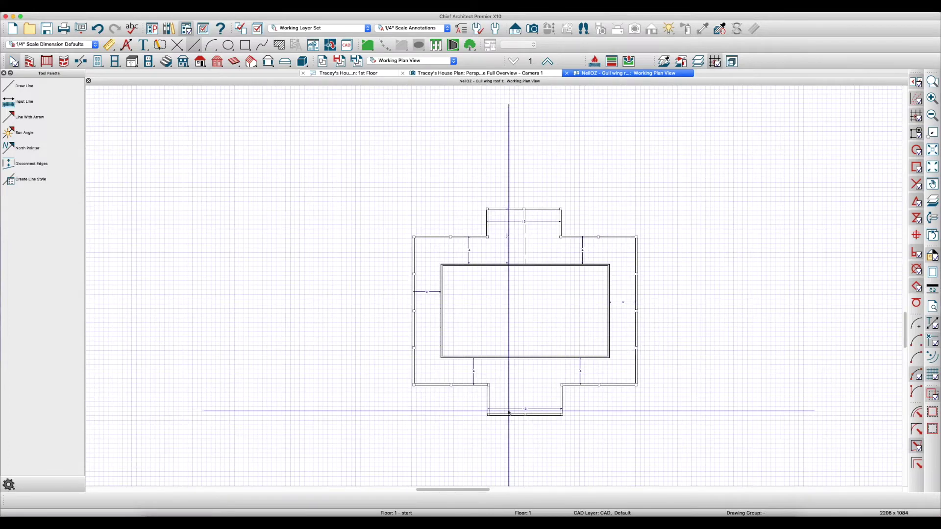
Center the upper projection's three railings on the building's upper wall
{"action": "scroll", "coordinate": [515, 213], "scroll_direction": "up", "scroll_amount": 4}
{"action": "left_click", "coordinate": [454, 211]}
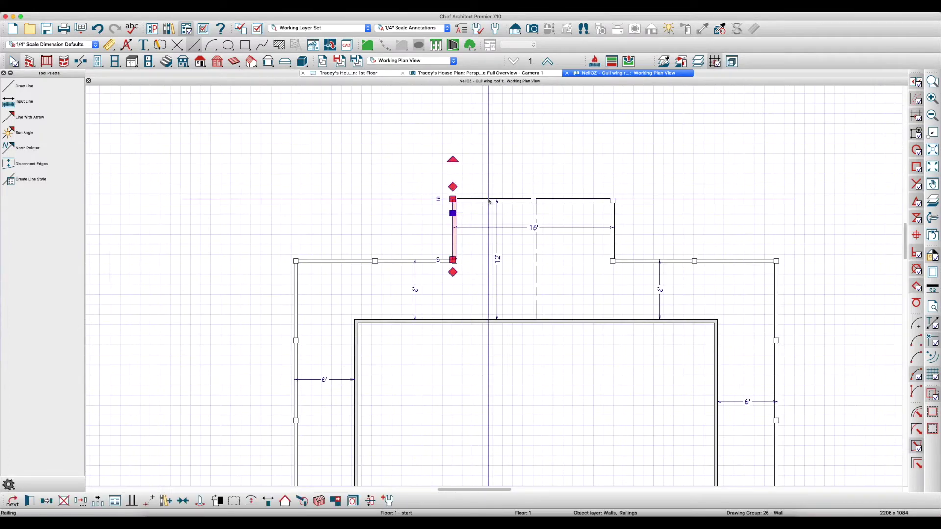
{"action": "left_click", "coordinate": [489, 201], "text": "shift"}
{"action": "left_click", "coordinate": [612, 215], "text": "shift"}
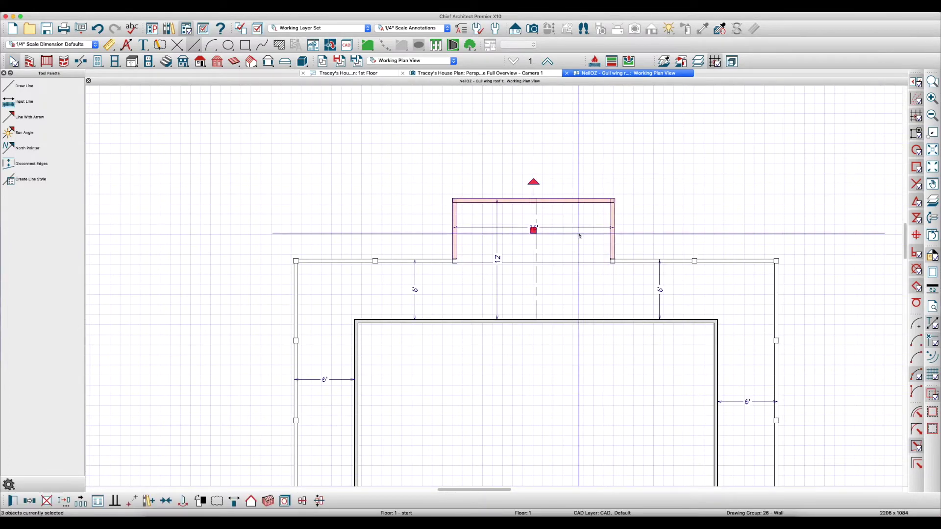
{"action": "key", "text": "c"}
{"action": "left_click", "coordinate": [541, 310]}
{"action": "key", "text": "Escape"}
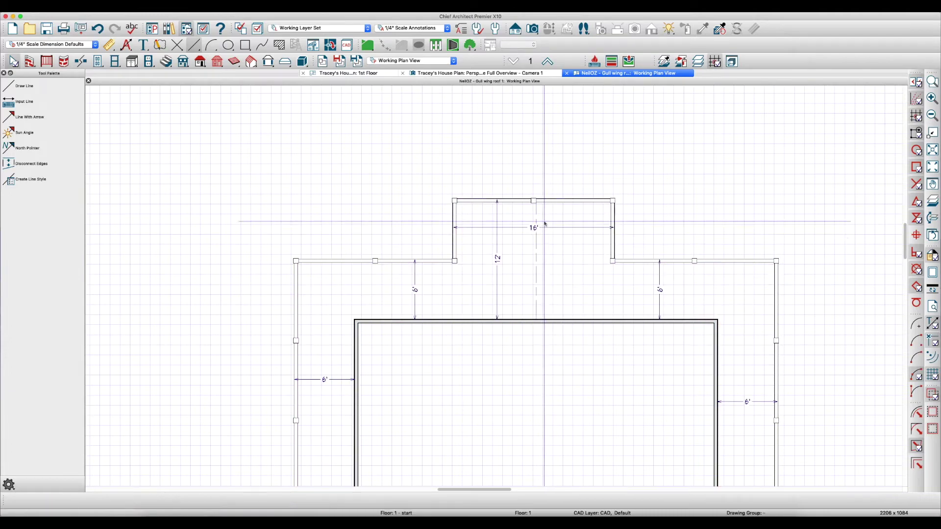
Extend both side railings of the upper projection down to the building's upper wall
{"action": "scroll", "coordinate": [607, 220], "scroll_direction": "down", "scroll_amount": 2}
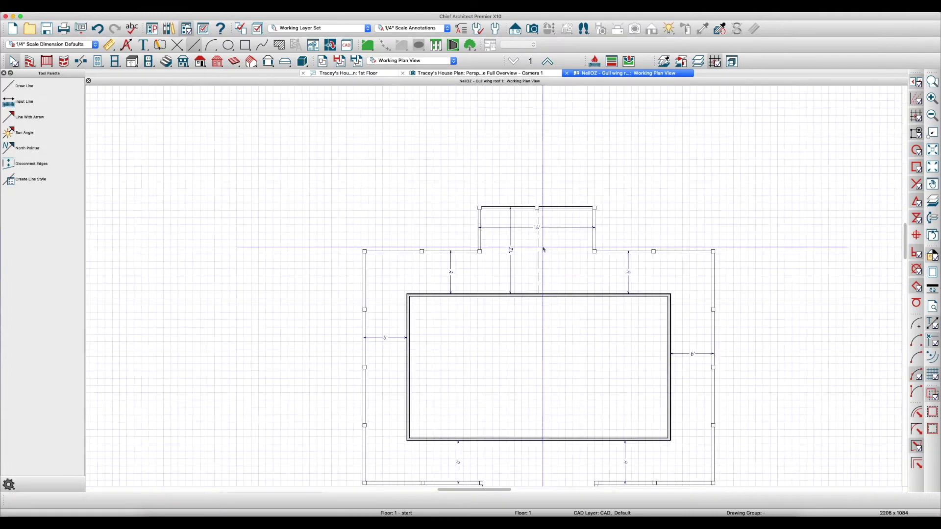
{"action": "scroll", "coordinate": [510, 276], "scroll_direction": "up", "scroll_amount": 3}
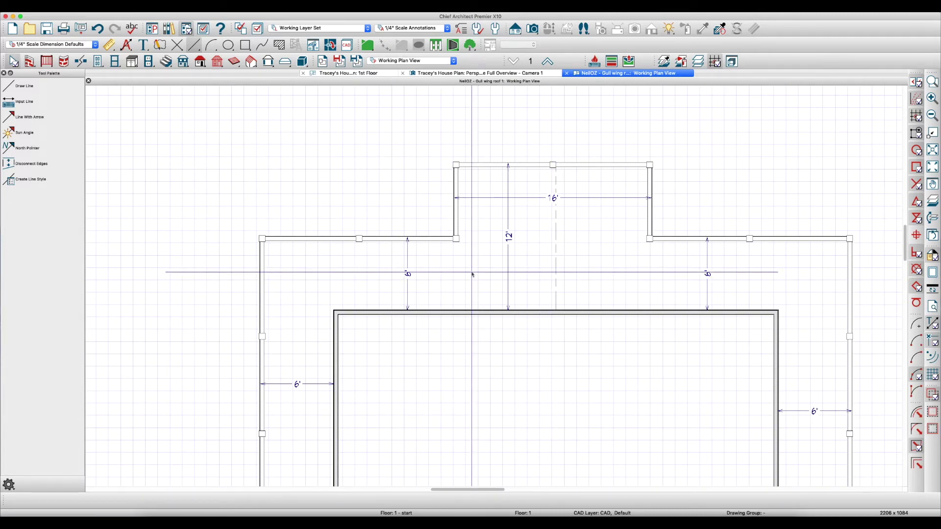
{"action": "left_click", "coordinate": [456, 233]}
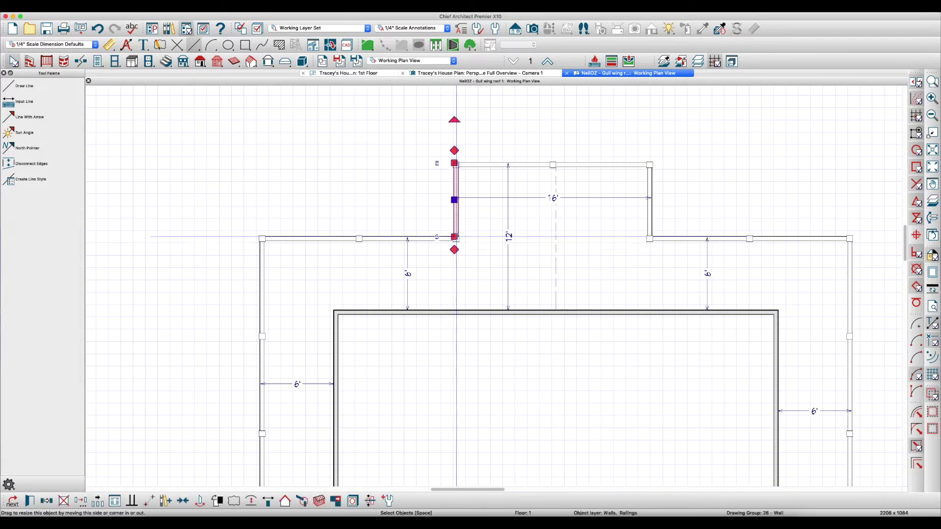
{"action": "left_click_drag", "start_coordinate": [456, 242], "coordinate": [455, 310]}
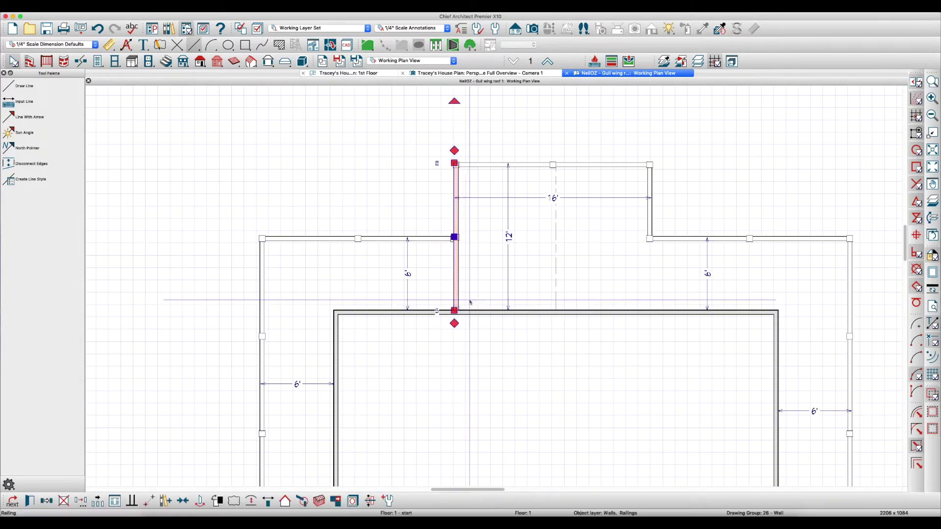
{"action": "left_click", "coordinate": [650, 225]}
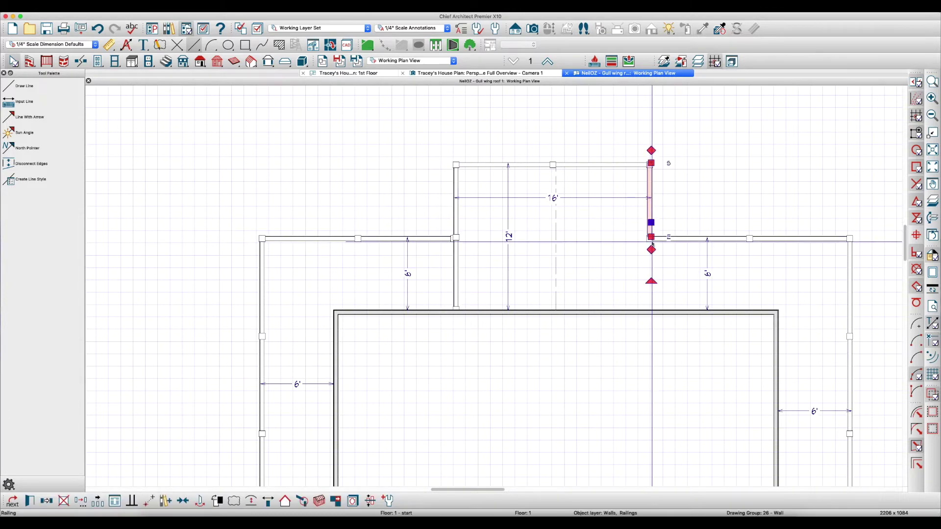
{"action": "left_click_drag", "start_coordinate": [652, 243], "coordinate": [653, 301]}
{"action": "key", "text": "Escape"}
{"action": "left_click", "coordinate": [607, 275]}
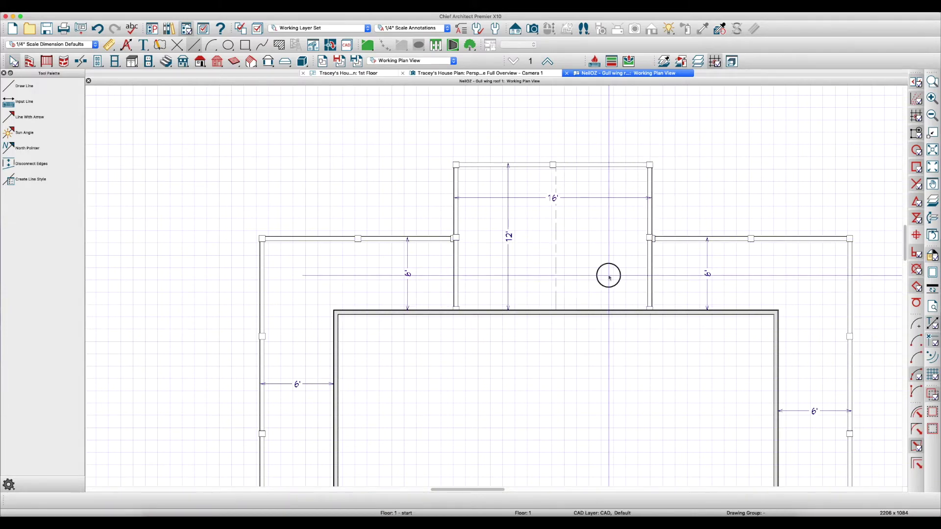
Delete the dashed invisible wall running down the middle of the upper projection
{"action": "key", "text": "Escape"}
{"action": "left_click", "coordinate": [554, 283]}
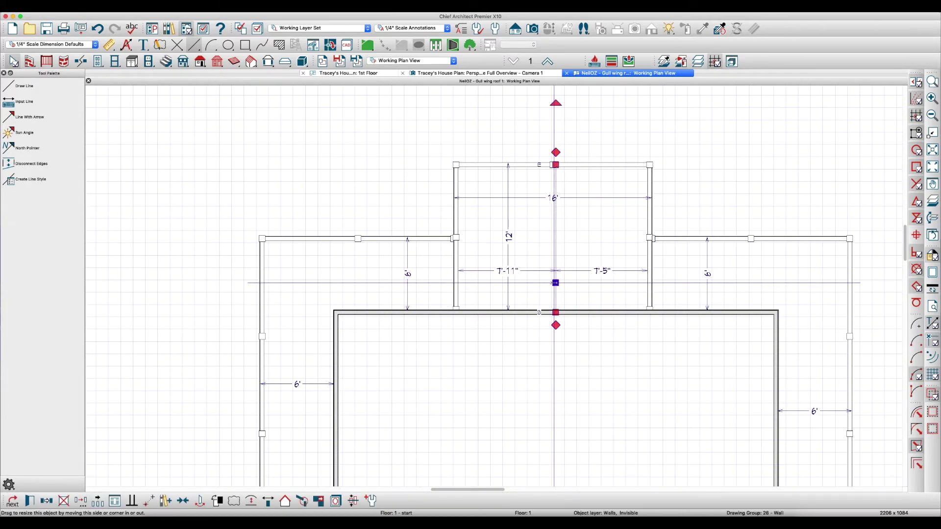
{"action": "key", "text": "Delete"}
Extend both side railings of the lower projection up to the building's lower wall
{"action": "scroll", "coordinate": [529, 182], "scroll_direction": "down", "scroll_amount": 7}
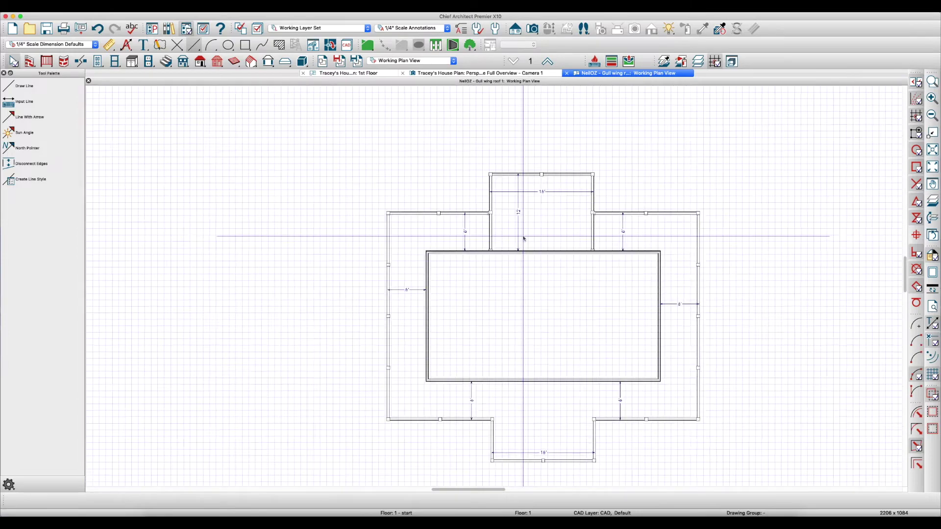
{"action": "scroll", "coordinate": [504, 321], "scroll_direction": "down", "scroll_amount": 2}
{"action": "scroll", "coordinate": [498, 327], "scroll_direction": "up", "scroll_amount": 5}
{"action": "left_click", "coordinate": [493, 338]}
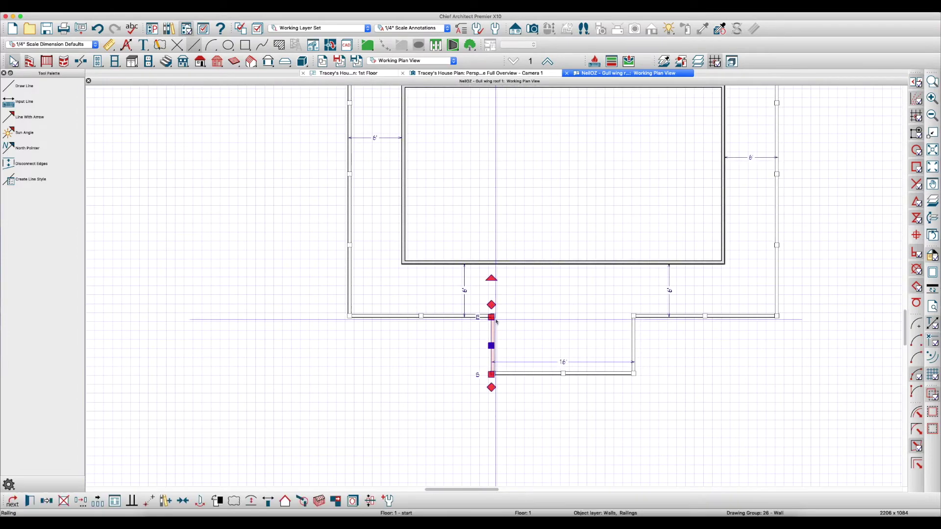
{"action": "left_click_drag", "start_coordinate": [493, 317], "coordinate": [495, 260]}
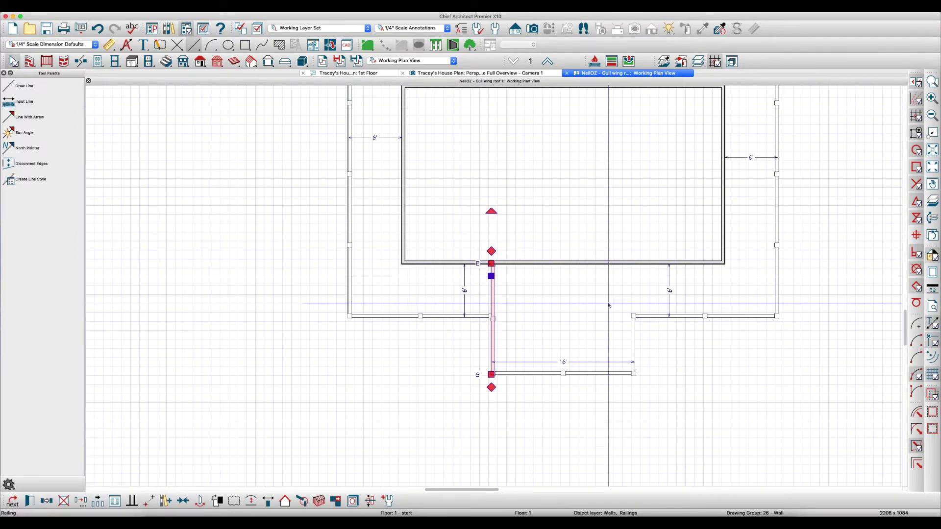
{"action": "left_click", "coordinate": [634, 343]}
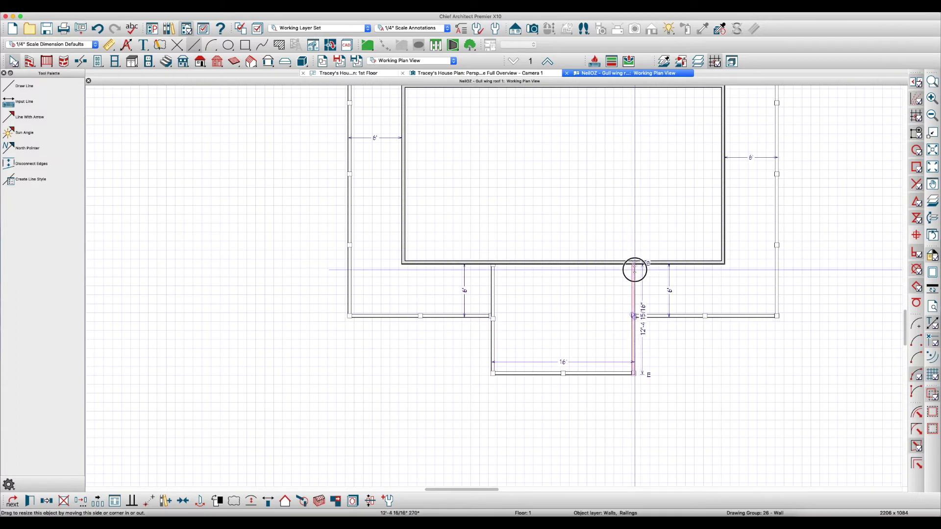
{"action": "left_click_drag", "start_coordinate": [633, 316], "coordinate": [632, 263]}
Break both side railings of the lower projection where the adjoining porch railings meet them
{"action": "scroll", "coordinate": [509, 282], "scroll_direction": "up", "scroll_amount": 3}
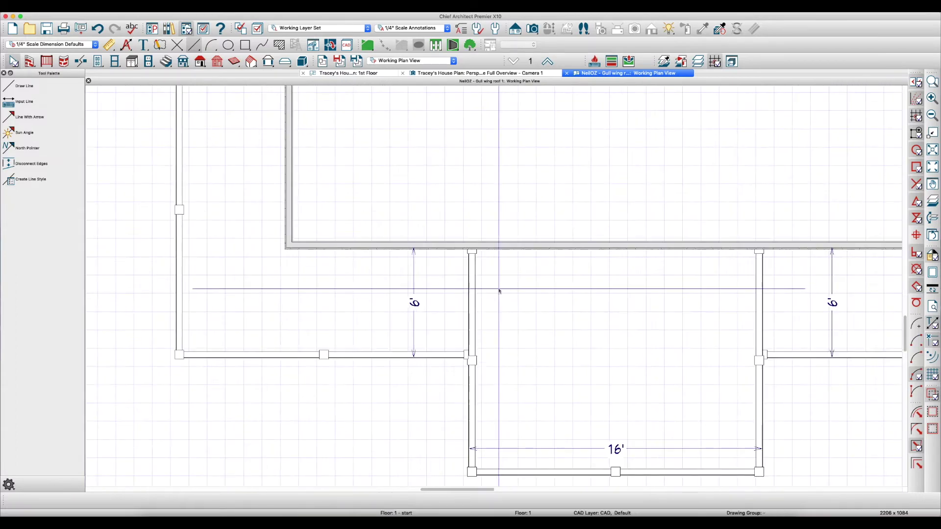
{"action": "left_click", "coordinate": [470, 323]}
{"action": "key", "text": "3"}
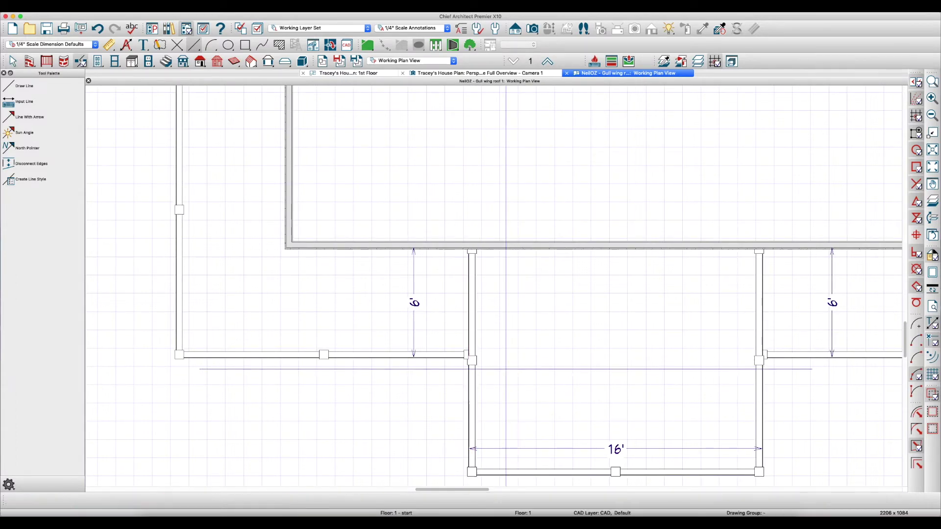
{"action": "left_click", "coordinate": [469, 358]}
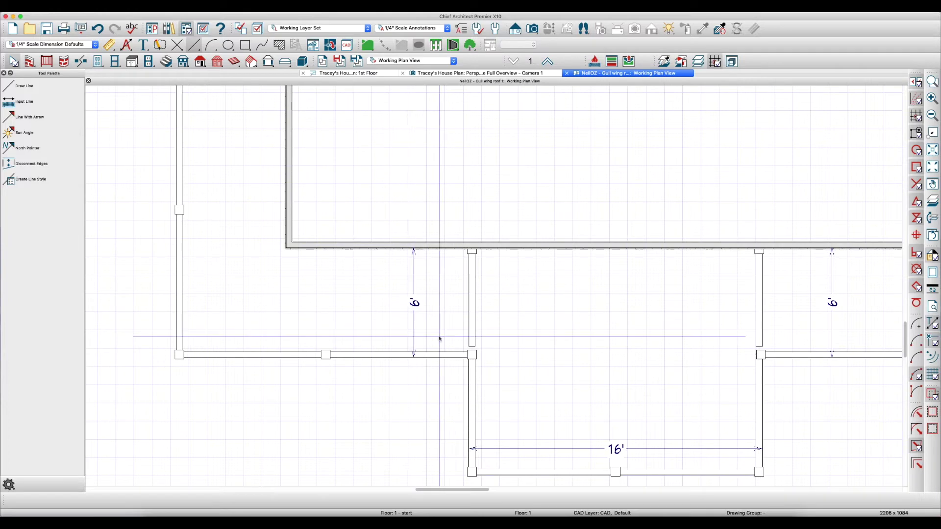
Try to set the lower projection's inner side railing segments to Open, post to beam, without top or bottom rails, then undo the change
{"action": "left_click", "coordinate": [473, 343]}
{"action": "left_click", "coordinate": [758, 337], "text": "shift"}
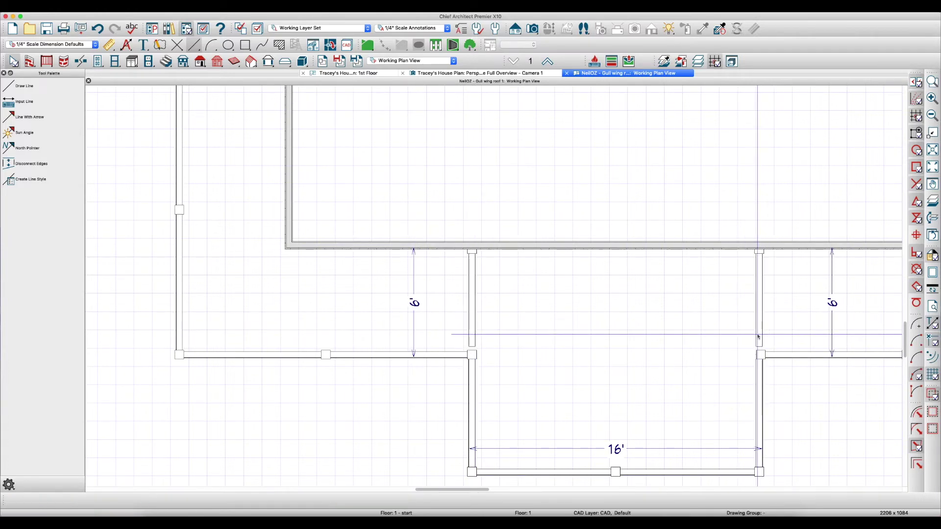
{"action": "key", "text": "super+e"}
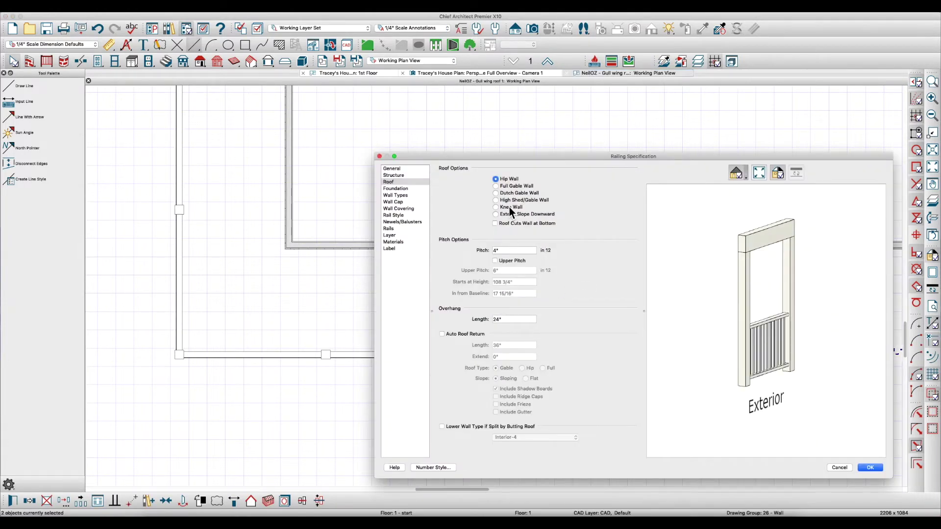
{"action": "left_click", "coordinate": [398, 215]}
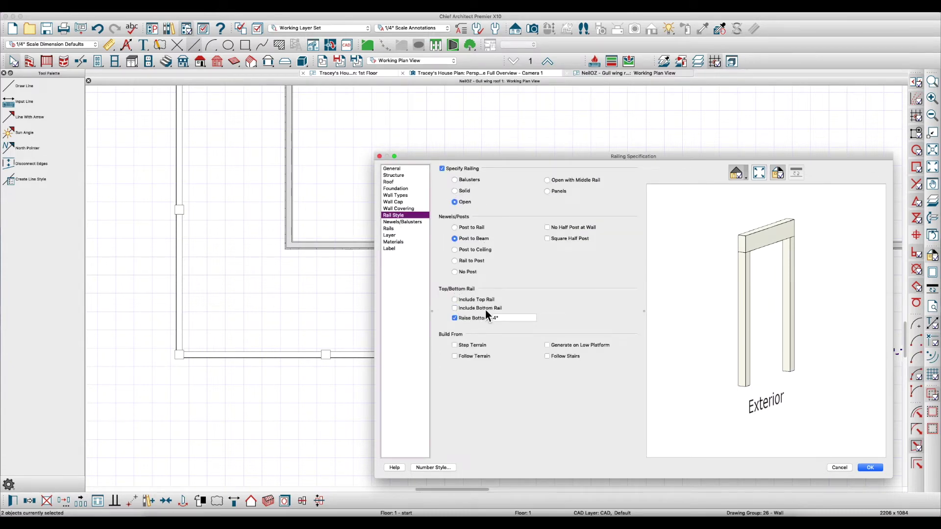
{"action": "left_click", "coordinate": [869, 467]}
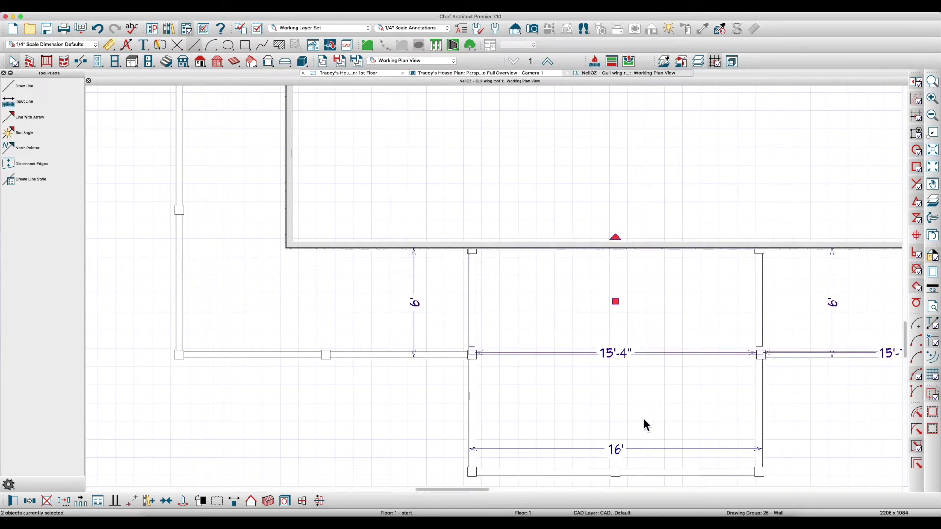
{"action": "left_click", "coordinate": [476, 373]}
{"action": "key", "text": "3"}
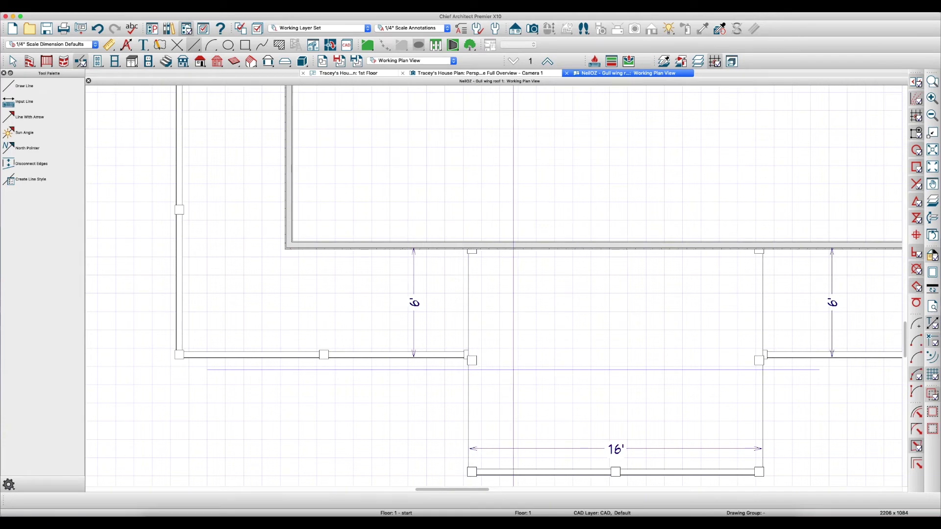
{"action": "key", "text": "super+z"}
{"action": "key", "text": "space"}
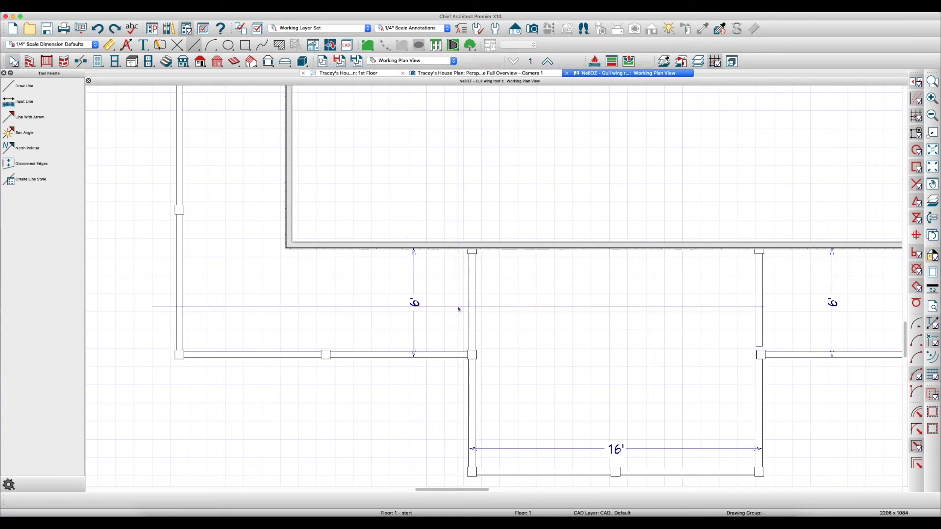
Set the lower projection's two inner side railing segments to Open railing, post to beam, without top or bottom rails
{"action": "left_click", "coordinate": [466, 315]}
{"action": "left_click", "coordinate": [468, 316]}
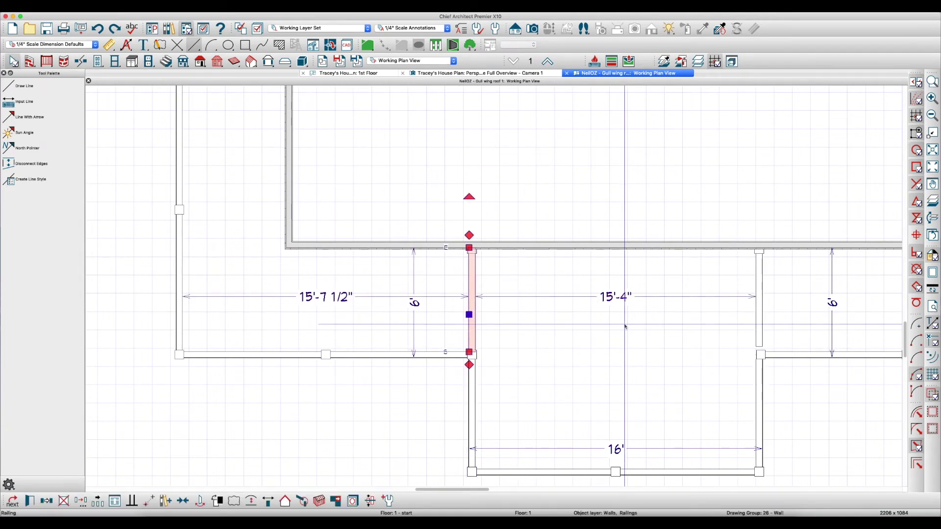
{"action": "left_click_drag", "start_coordinate": [469, 314], "coordinate": [761, 310]}
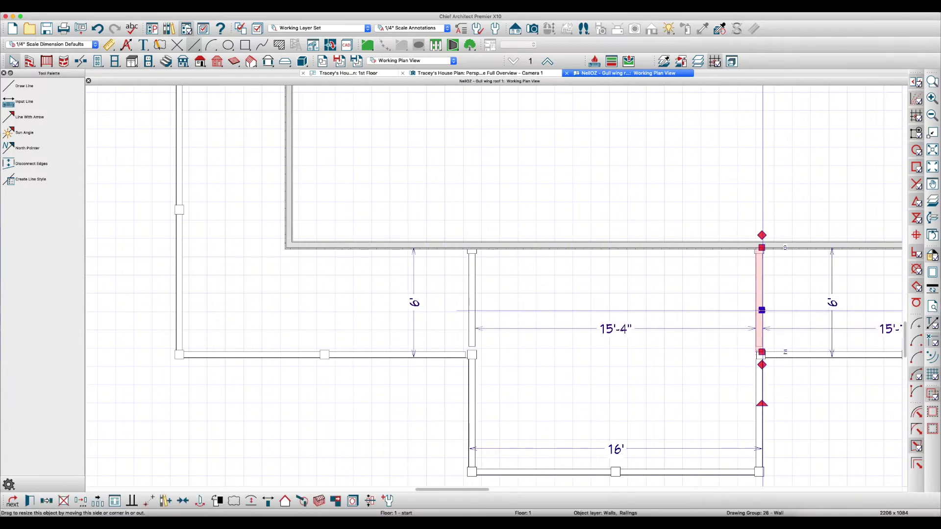
{"action": "left_click", "coordinate": [740, 320]}
{"action": "left_click", "coordinate": [757, 324]}
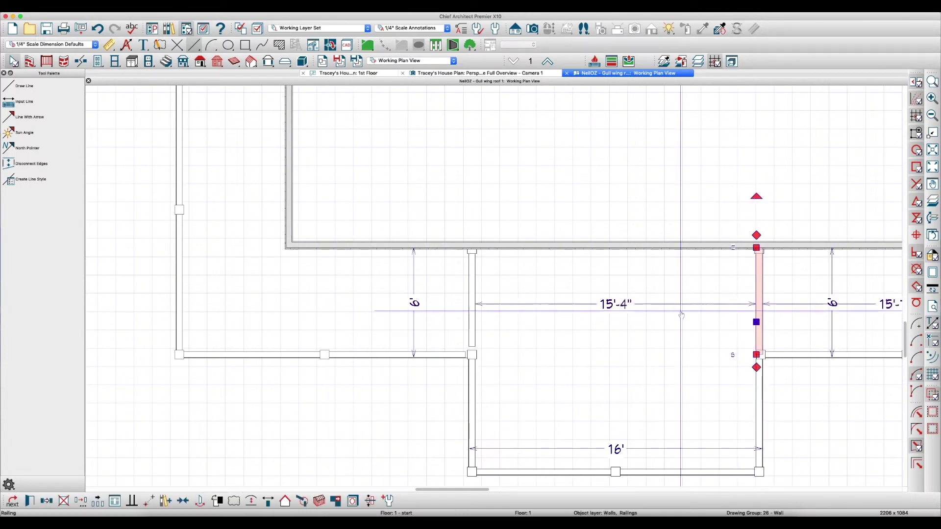
{"action": "left_click", "coordinate": [471, 305], "text": "shift"}
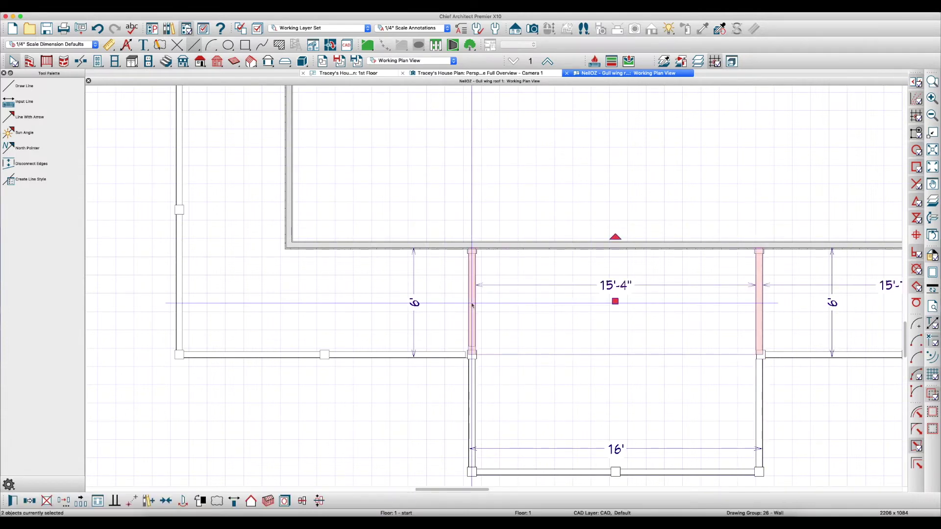
{"action": "key", "text": "super+e"}
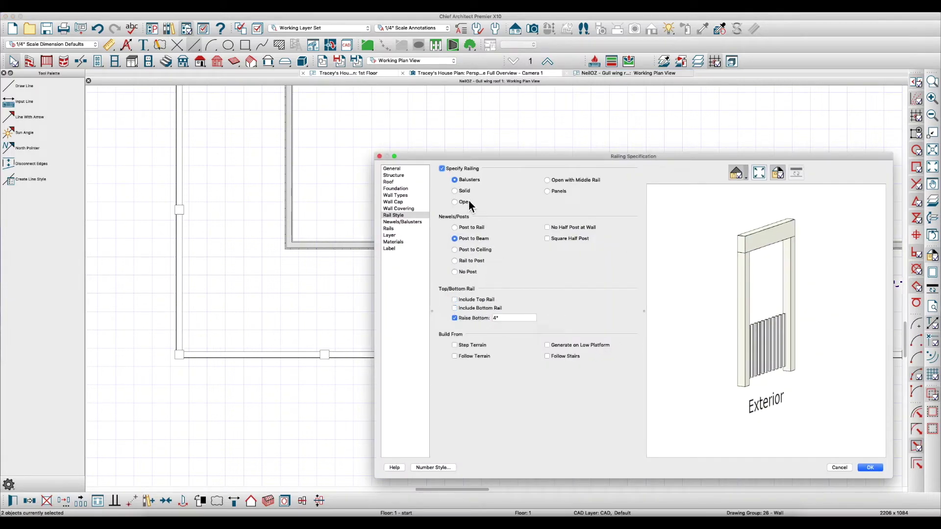
{"action": "left_click", "coordinate": [871, 467]}
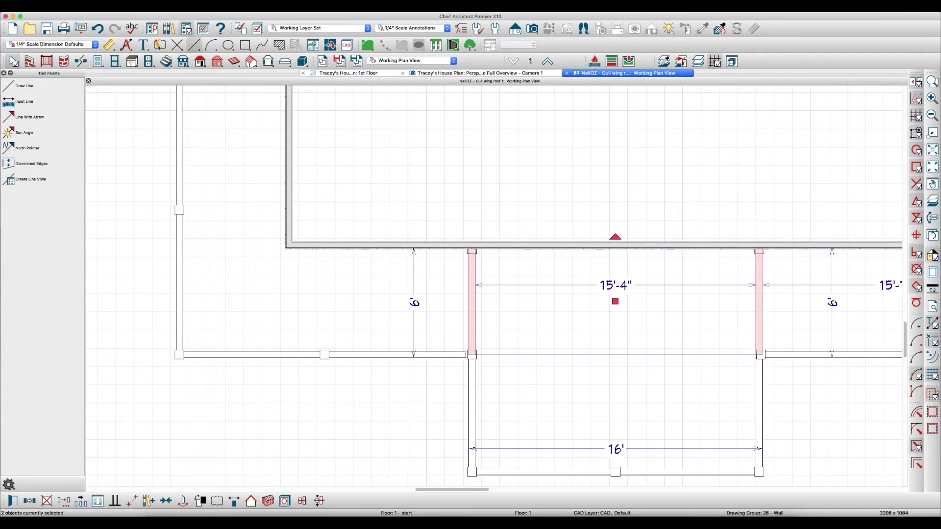
Extend the porch railing segment beside the lower projection to reconnect with the projection's left side railing
{"action": "key", "text": "Escape"}
{"action": "left_click", "coordinate": [463, 356]}
{"action": "left_click_drag", "start_coordinate": [466, 356], "coordinate": [469, 356]}
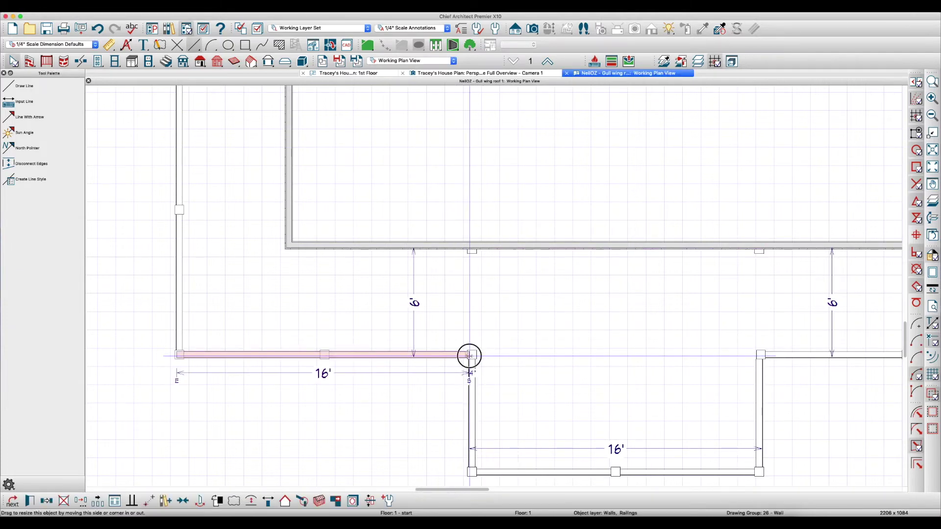
{"action": "left_click", "coordinate": [629, 366]}
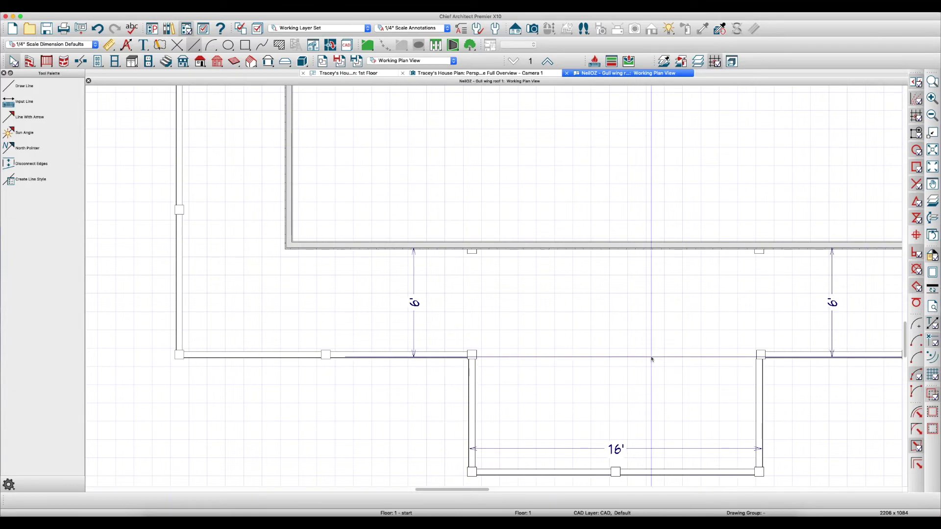
Raise the lower projection room's ceiling by 24 inches, to 133 1/8"
{"action": "left_click", "coordinate": [549, 329]}
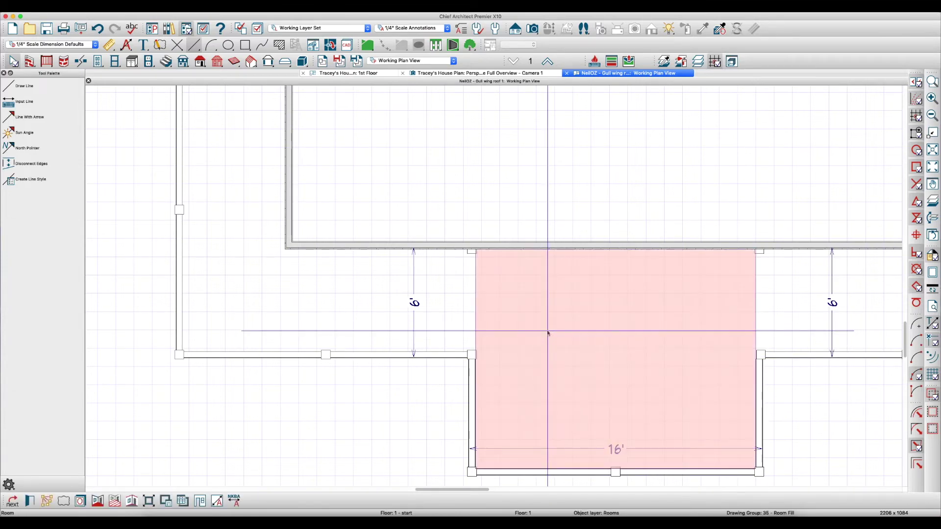
{"action": "double_click", "coordinate": [548, 333]}
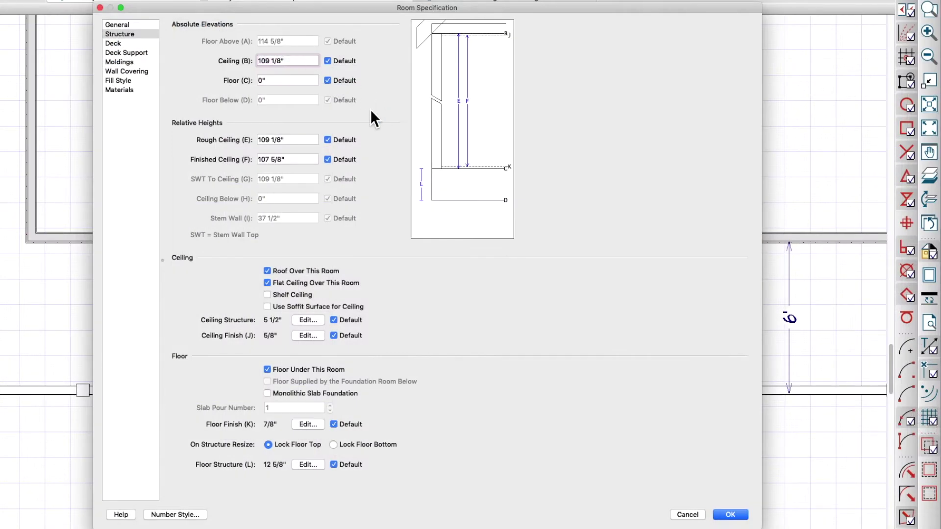
{"action": "type", "text": "+24"}
{"action": "key", "text": "Tab"}
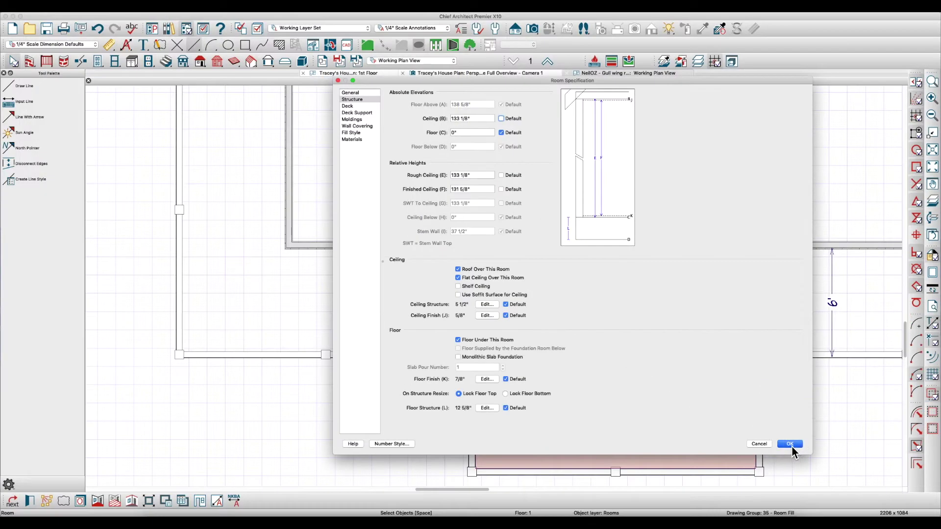
{"action": "left_click", "coordinate": [733, 518]}
{"action": "key", "text": "Escape"}
Break both side railings of the upper projection where the adjoining porch railings meet them
{"action": "scroll", "coordinate": [497, 369], "scroll_direction": "down", "scroll_amount": 10}
{"action": "scroll", "coordinate": [496, 387], "scroll_direction": "up", "scroll_amount": 5}
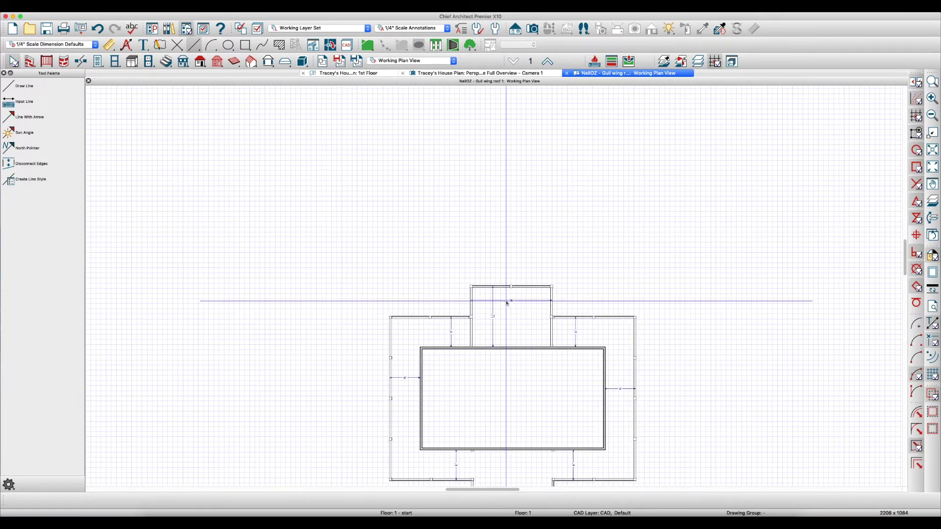
{"action": "left_click", "coordinate": [431, 361]}
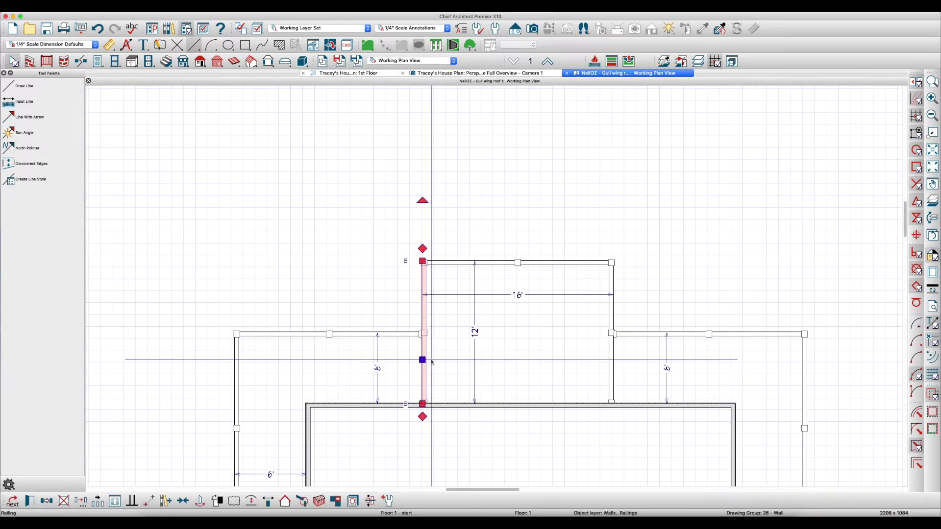
{"action": "key", "text": "Tab"}
{"action": "key", "text": "Tab"}
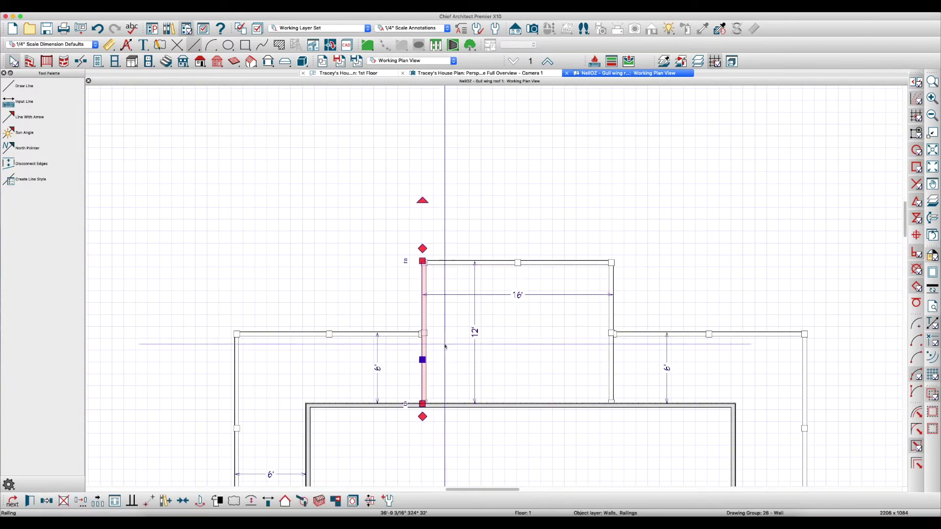
{"action": "key", "text": "Escape"}
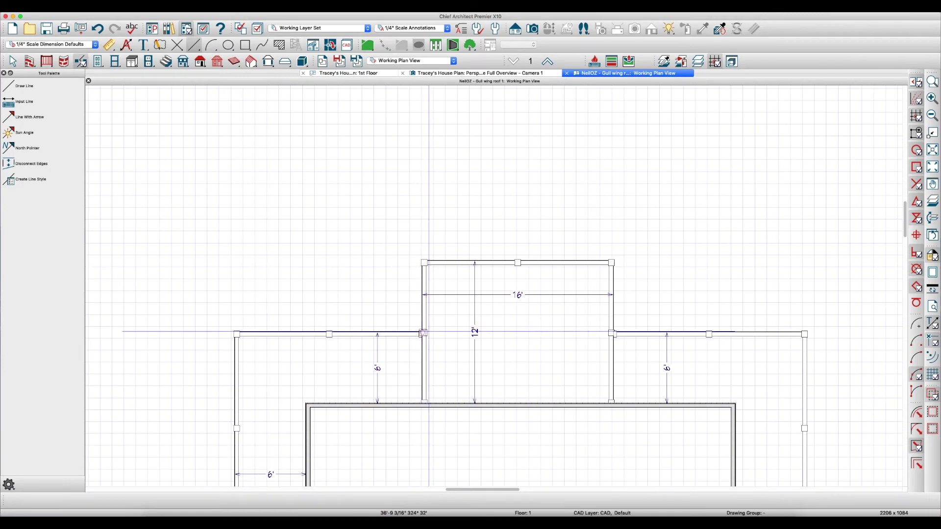
{"action": "left_click", "coordinate": [425, 348]}
{"action": "key", "text": "3"}
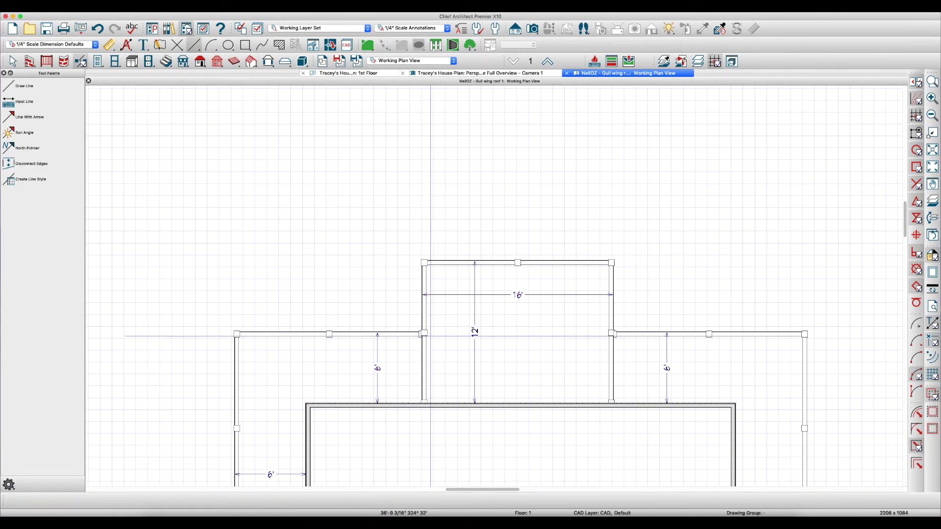
{"action": "left_click", "coordinate": [430, 334]}
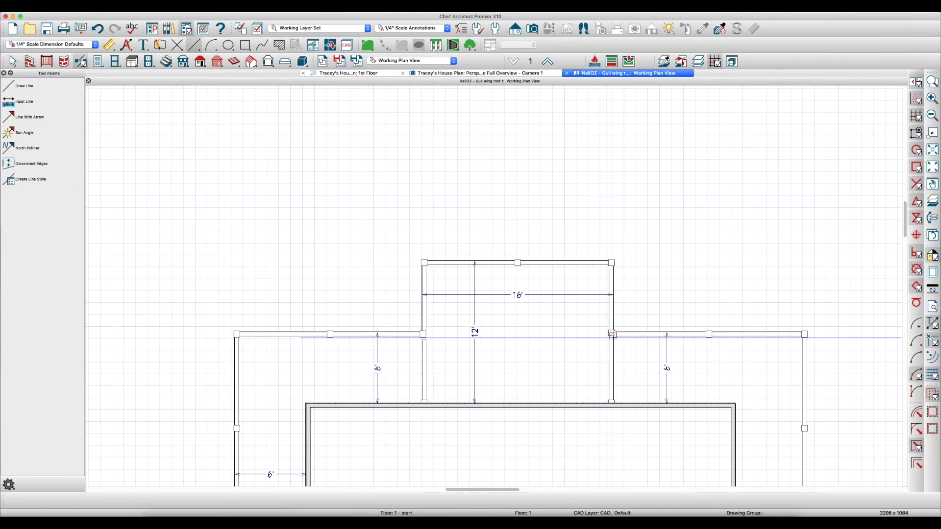
Examine the upper projection's two inner side railing segments and the points where the adjoining porch railings meet them
{"action": "left_click", "coordinate": [611, 361]}
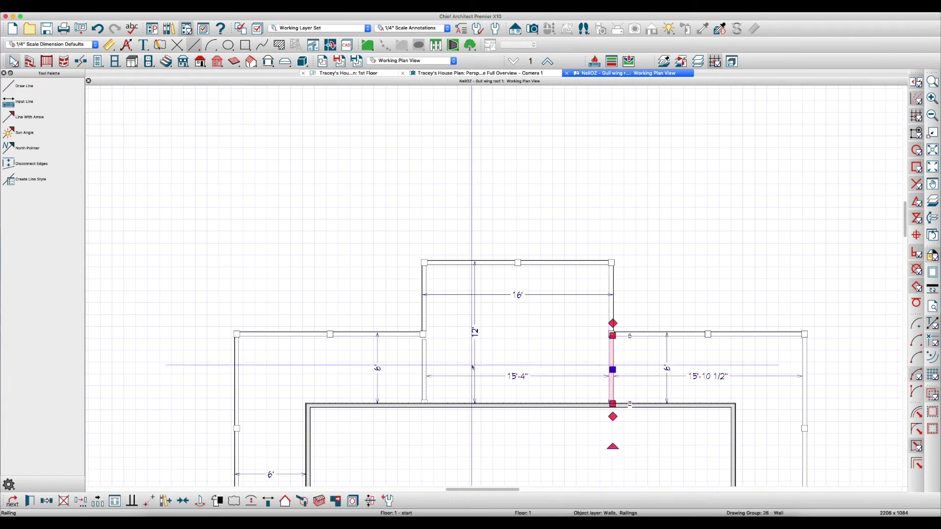
{"action": "left_click", "coordinate": [431, 375]}
{"action": "left_click", "coordinate": [423, 373]}
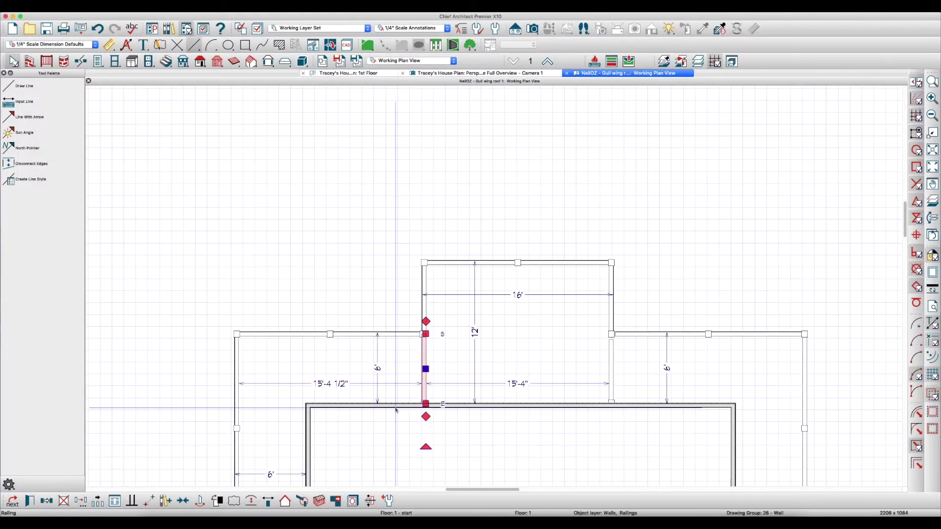
{"action": "key", "text": "Escape"}
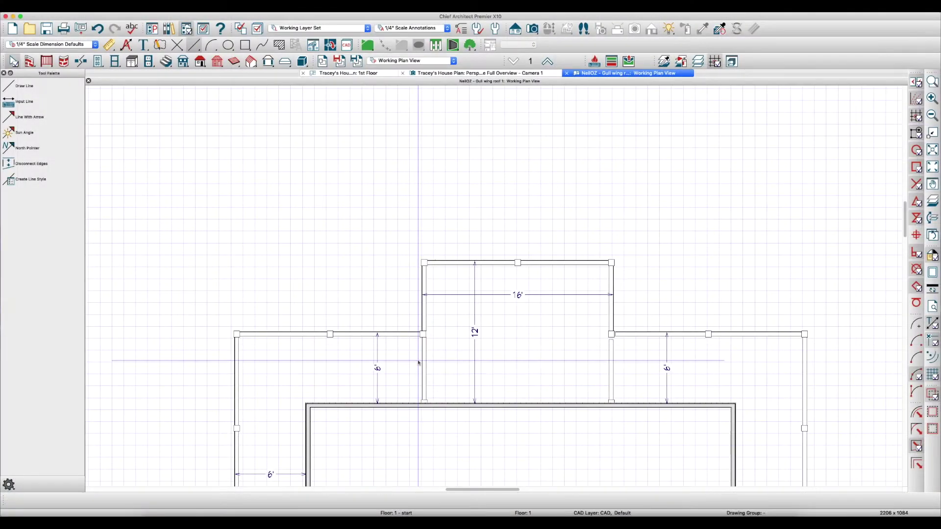
{"action": "scroll", "coordinate": [785, 123], "scroll_direction": "up", "scroll_amount": 5}
{"action": "left_click", "coordinate": [427, 352]}
{"action": "scroll", "coordinate": [398, 352], "scroll_direction": "down", "scroll_amount": 4}
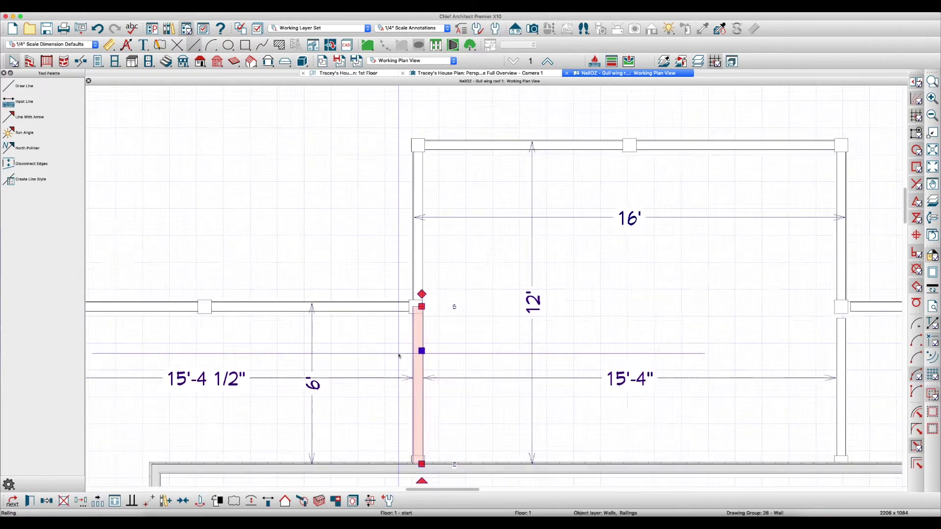
{"action": "left_click", "coordinate": [723, 346]}
{"action": "left_click", "coordinate": [722, 345]}
Extend the porch railing beside the upper projection to reconnect with the projection's right side railing
{"action": "scroll", "coordinate": [732, 324], "scroll_direction": "up", "scroll_amount": 3}
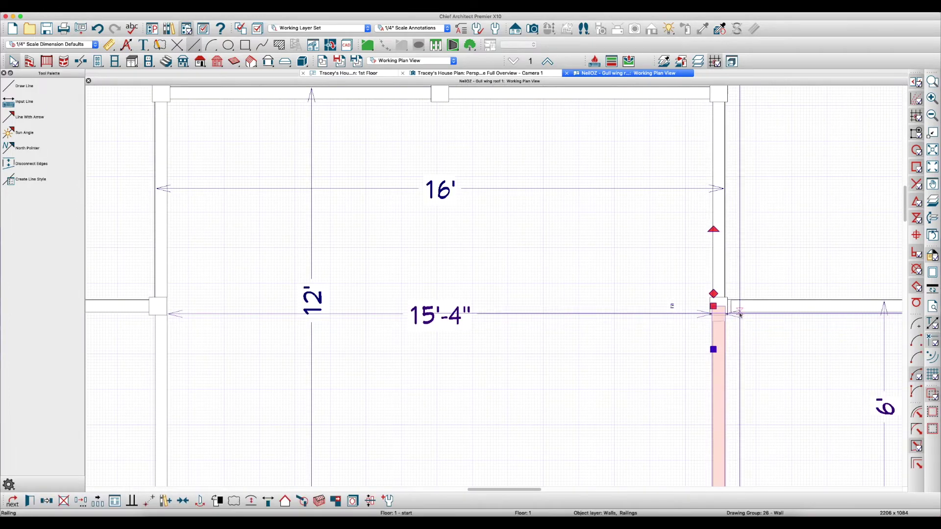
{"action": "left_click", "coordinate": [739, 306]}
{"action": "left_click_drag", "start_coordinate": [740, 302], "coordinate": [718, 310]}
{"action": "left_click", "coordinate": [720, 328]}
{"action": "left_click", "coordinate": [644, 333]}
{"action": "scroll", "coordinate": [644, 335], "scroll_direction": "down", "scroll_amount": 3}
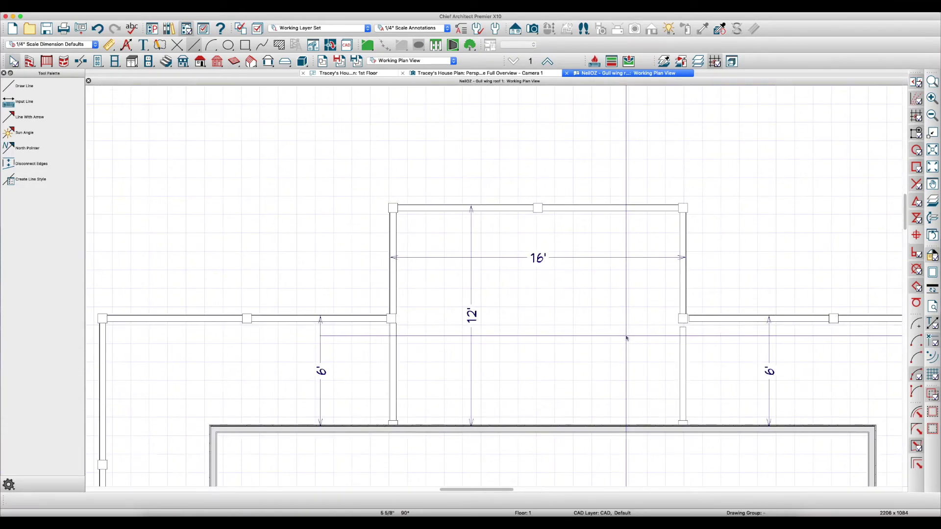
Set the upper projection's two inner side railing segments to Open, Post to Beam, without top or bottom rails
{"action": "left_click", "coordinate": [682, 378]}
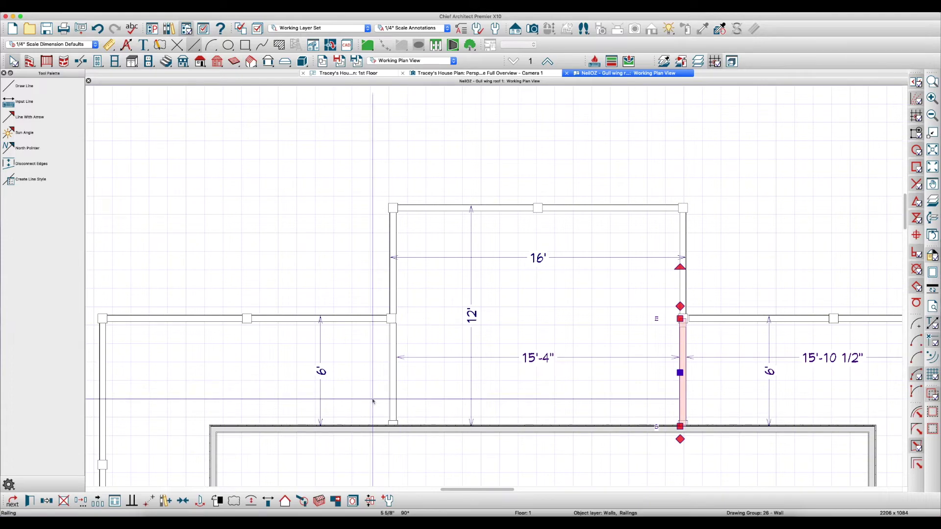
{"action": "left_click", "coordinate": [393, 401], "text": "shift"}
{"action": "key", "text": "super+e"}
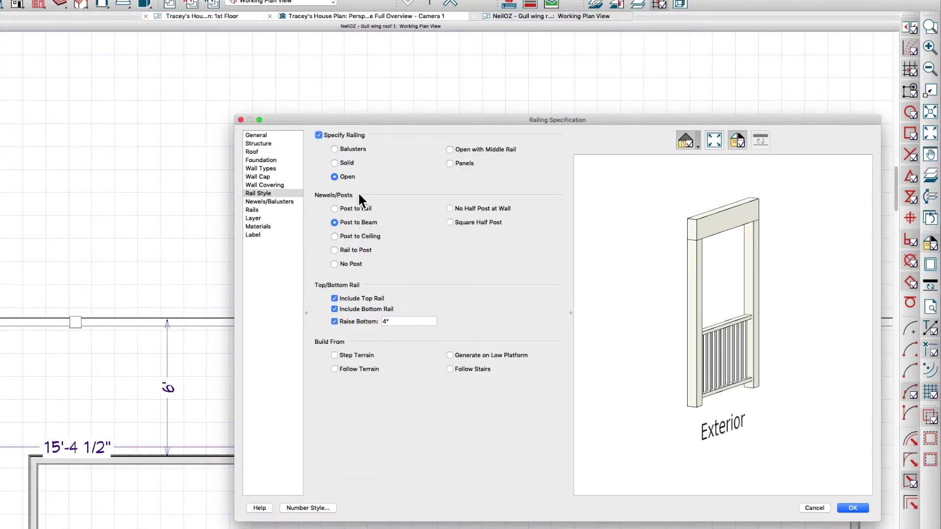
{"action": "left_click", "coordinate": [349, 308]}
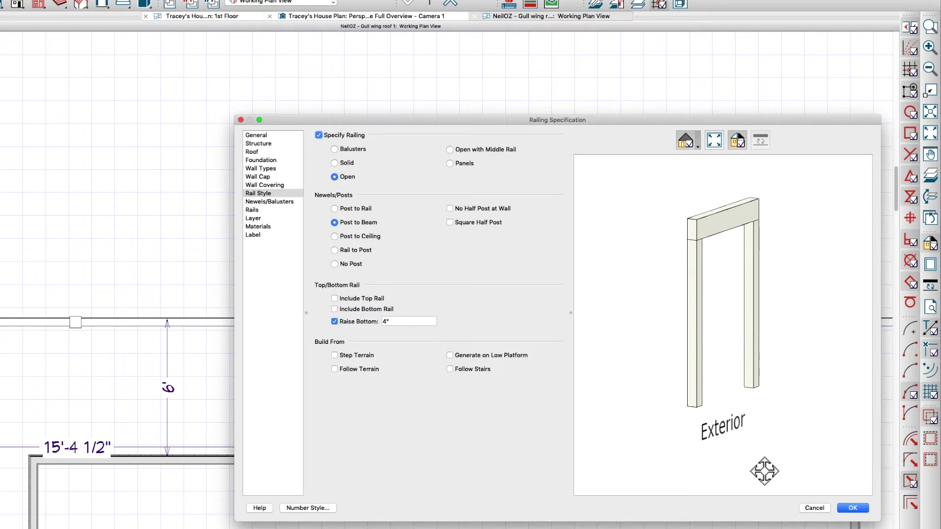
{"action": "left_click", "coordinate": [853, 507]}
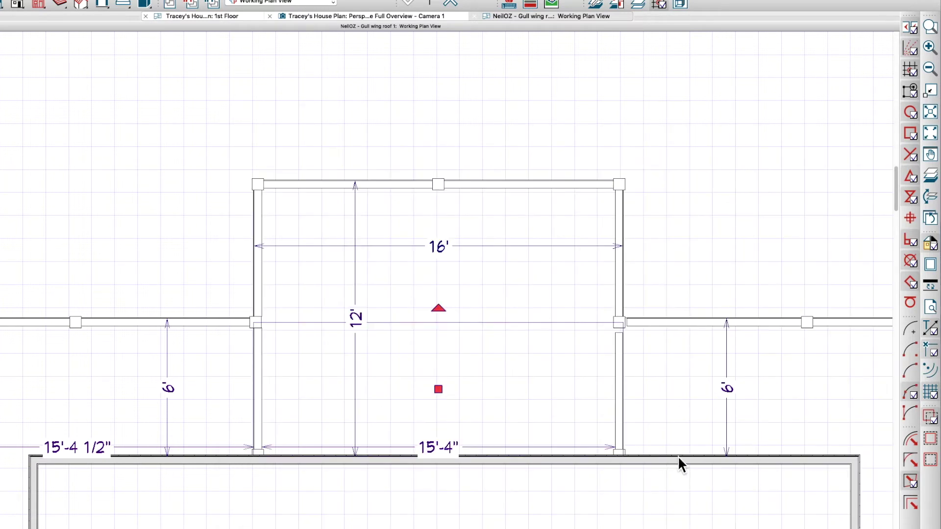
Enable No Half Post at Wall for the upper projection's two inner side railing segments
{"action": "left_click", "coordinate": [337, 374]}
{"action": "left_click", "coordinate": [257, 378]}
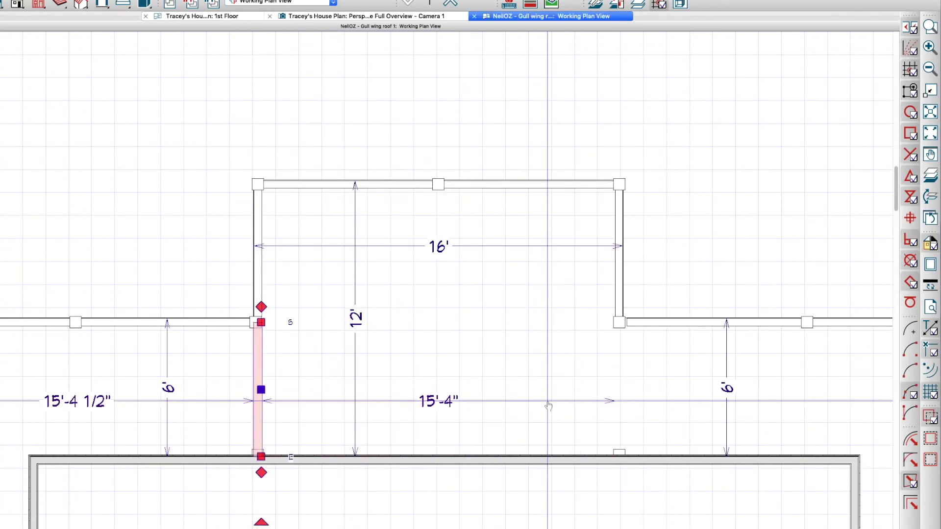
{"action": "left_click", "coordinate": [621, 425], "text": "shift"}
{"action": "key", "text": "super+e"}
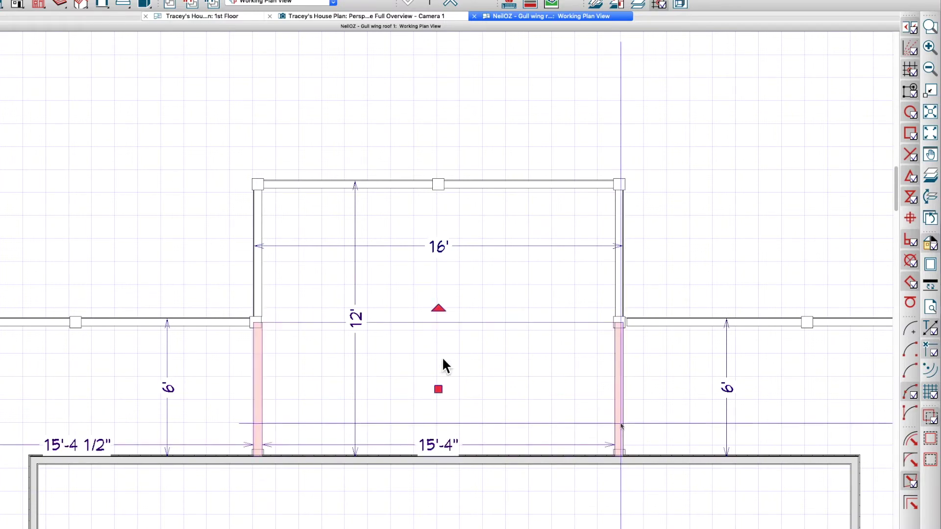
{"action": "left_click", "coordinate": [489, 210]}
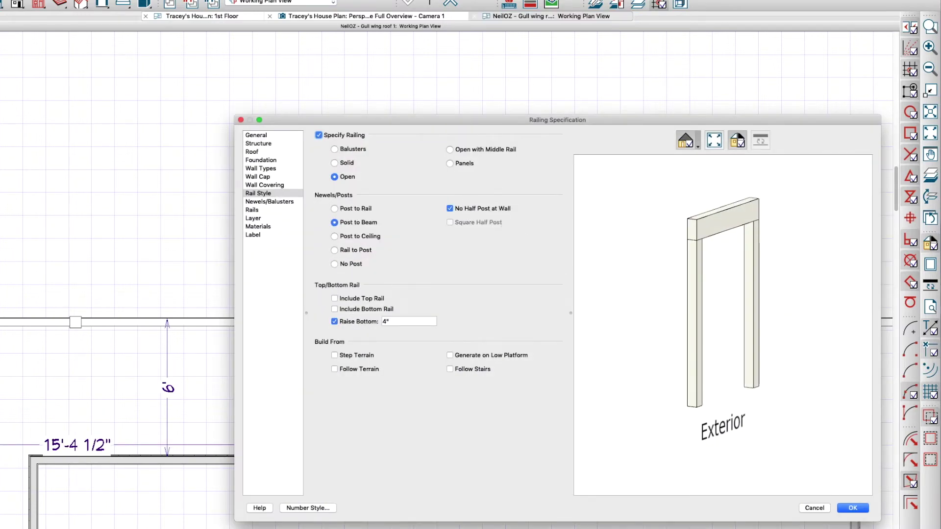
{"action": "left_click", "coordinate": [853, 507]}
Set the upper projection room's ceiling height to 133 1/8"
{"action": "left_click", "coordinate": [567, 392]}
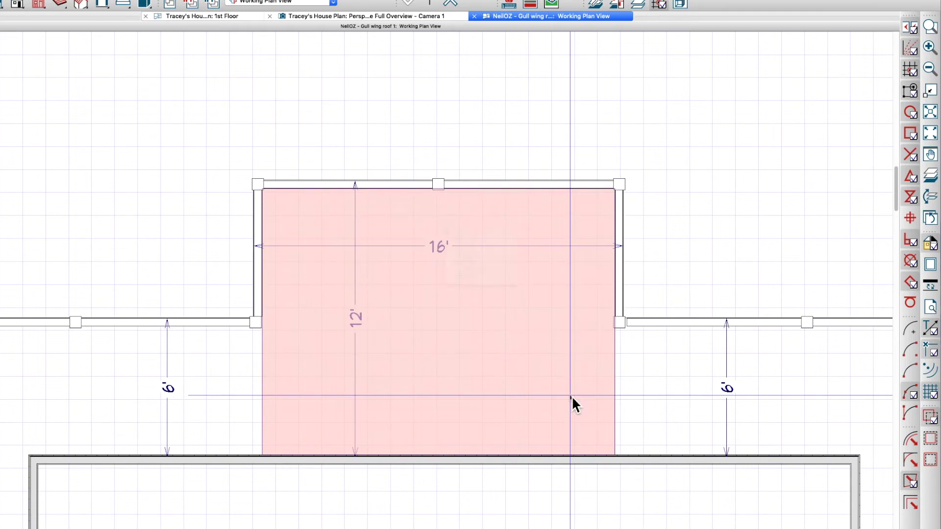
{"action": "key", "text": "super+e"}
{"action": "type", "text": "133 1/8"}
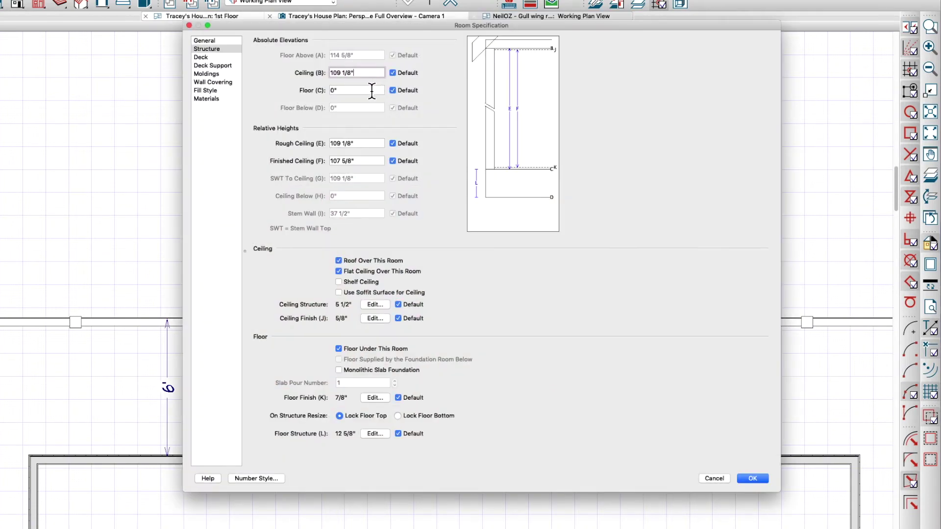
{"action": "key", "text": "Tab"}
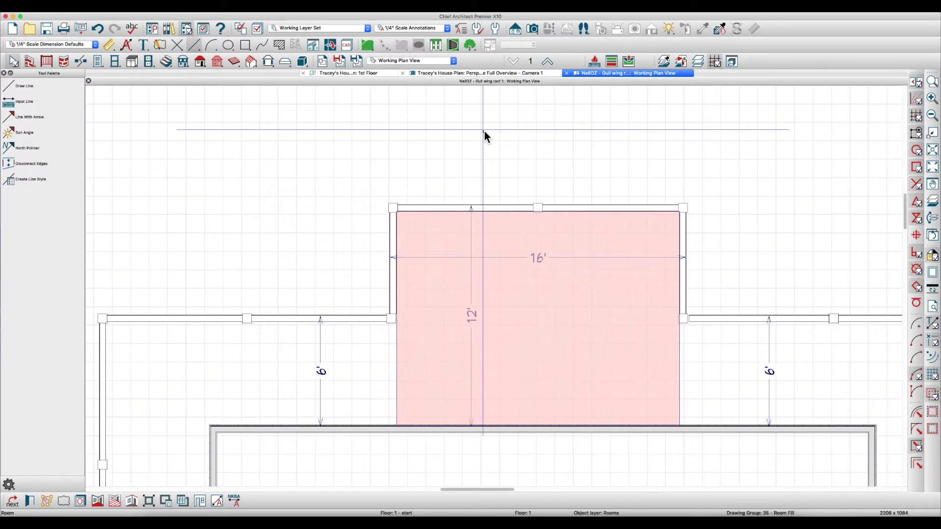
{"action": "left_click", "coordinate": [484, 131]}
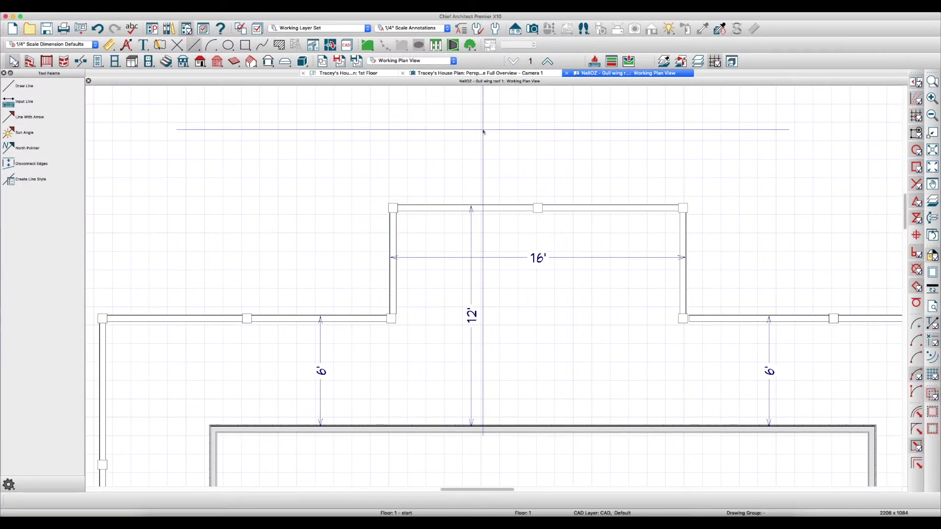
Enable No Half Post at Wall for the lower projection's two inner side railing segments
{"action": "scroll", "coordinate": [485, 147], "scroll_direction": "down", "scroll_amount": 5}
{"action": "scroll", "coordinate": [497, 206], "scroll_direction": "up", "scroll_amount": 8}
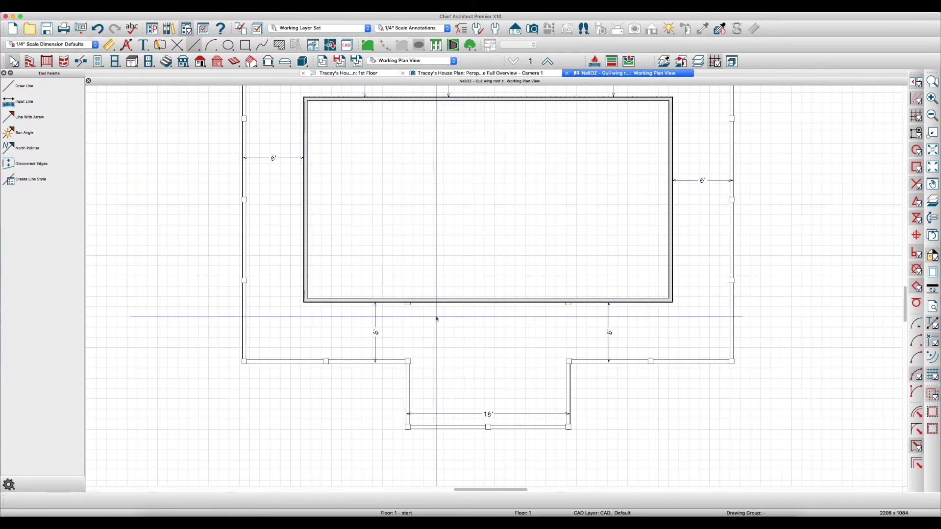
{"action": "left_click", "coordinate": [393, 333]}
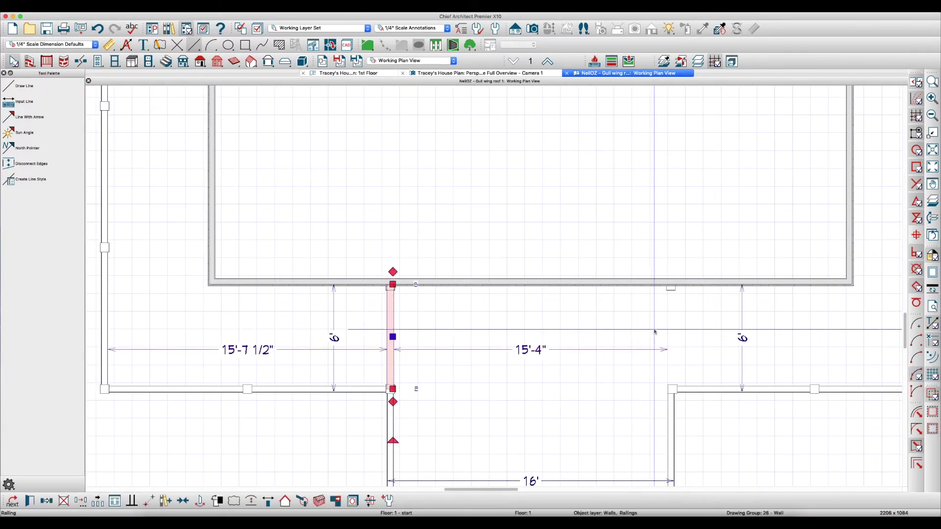
{"action": "left_click", "coordinate": [673, 330], "text": "shift"}
{"action": "key", "text": "super+e"}
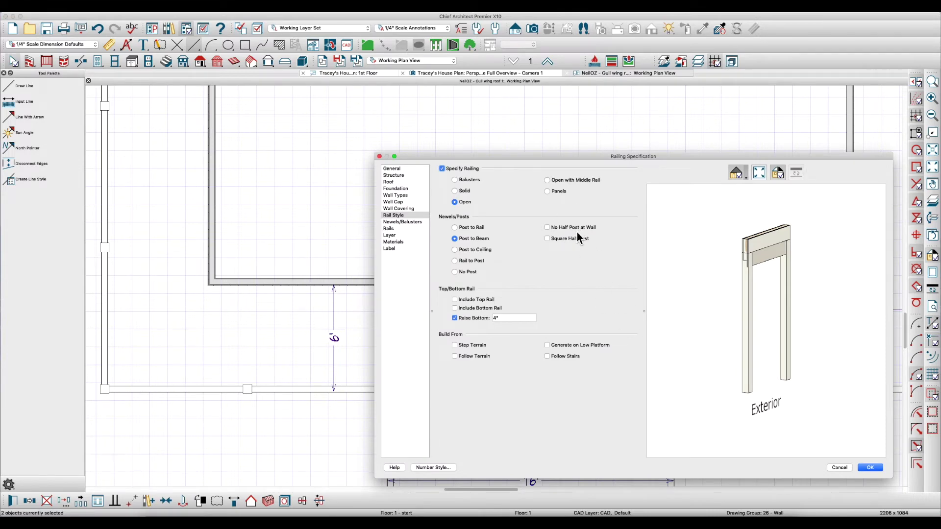
{"action": "left_click", "coordinate": [870, 468]}
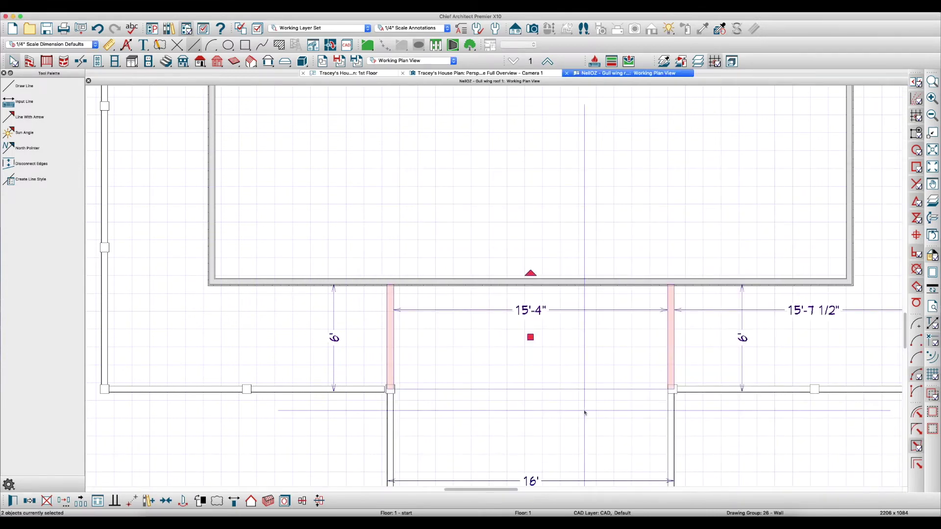
{"action": "left_click", "coordinate": [508, 389]}
{"action": "double_click", "coordinate": [508, 389]}
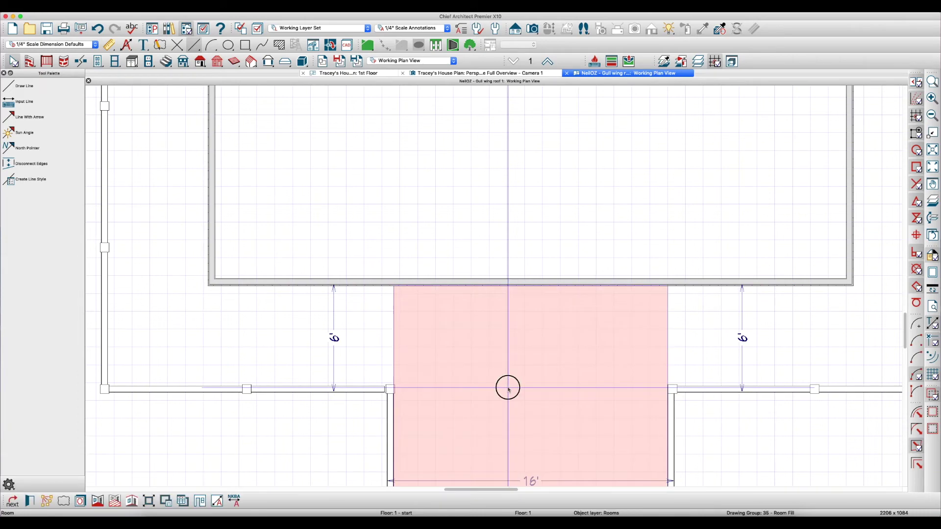
{"action": "key", "text": "Escape"}
{"action": "key", "text": "Escape"}
Give the six perimeter porch railings outside the projections an upper roof pitch of 12 in 12, starting 80" in from the baseline
{"action": "scroll", "coordinate": [521, 394], "scroll_direction": "down", "scroll_amount": 1}
{"action": "scroll", "coordinate": [521, 394], "scroll_direction": "down", "scroll_amount": 3}
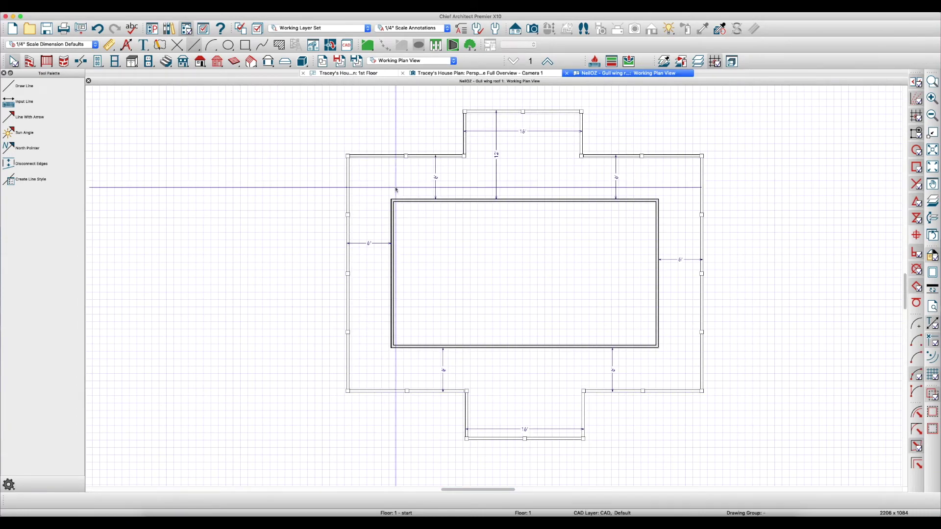
{"action": "scroll", "coordinate": [393, 147], "scroll_direction": "up", "scroll_amount": 1}
{"action": "left_click", "coordinate": [393, 154]}
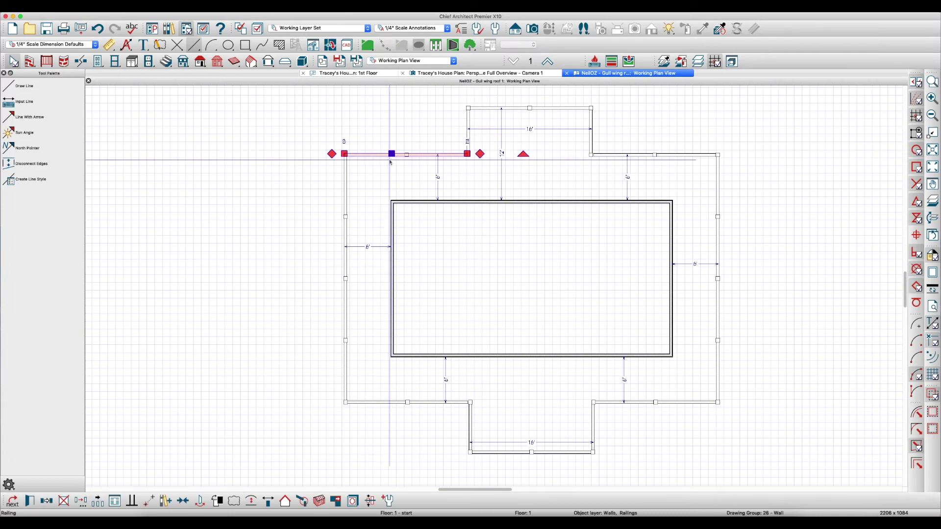
{"action": "left_click", "coordinate": [345, 200], "text": "shift"}
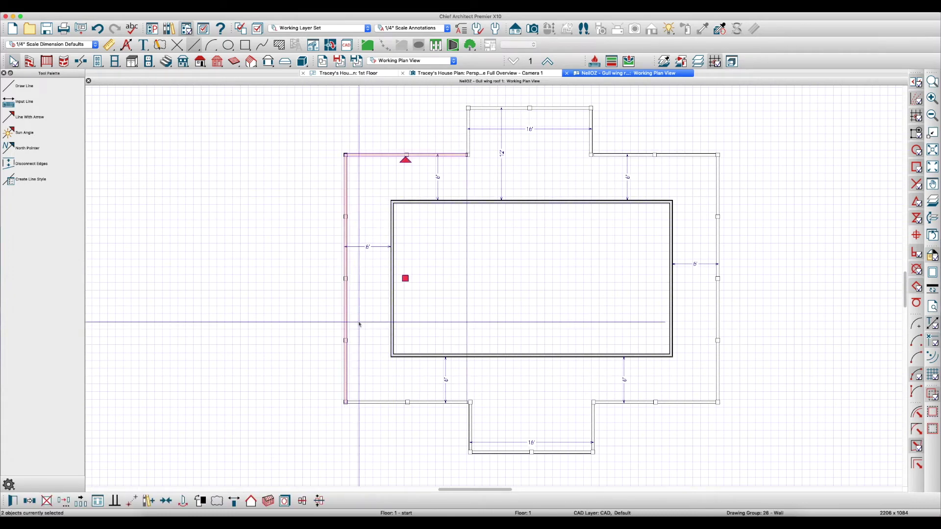
{"action": "left_click", "coordinate": [373, 401], "text": "shift"}
{"action": "left_click", "coordinate": [658, 401], "text": "shift"}
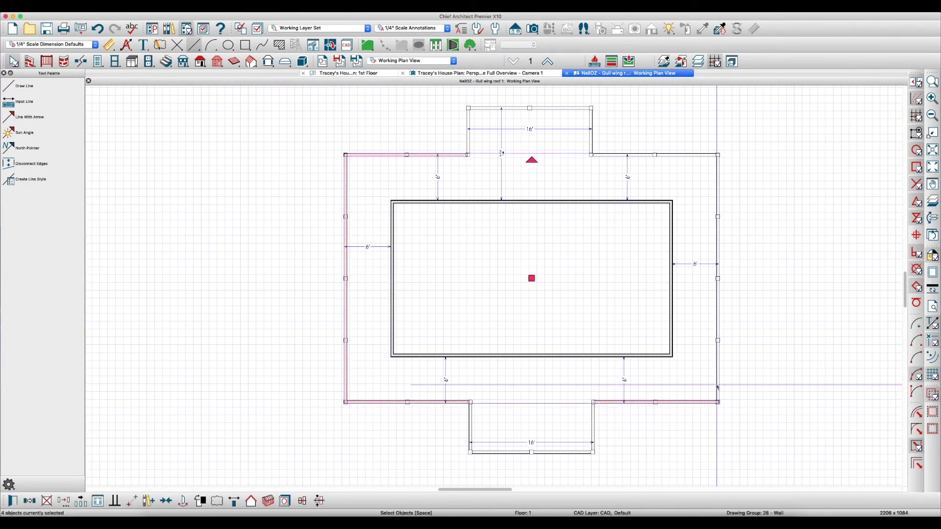
{"action": "left_click", "coordinate": [717, 245], "text": "shift"}
{"action": "left_click", "coordinate": [679, 154], "text": "shift"}
{"action": "left_click", "coordinate": [679, 154], "text": "shift"}
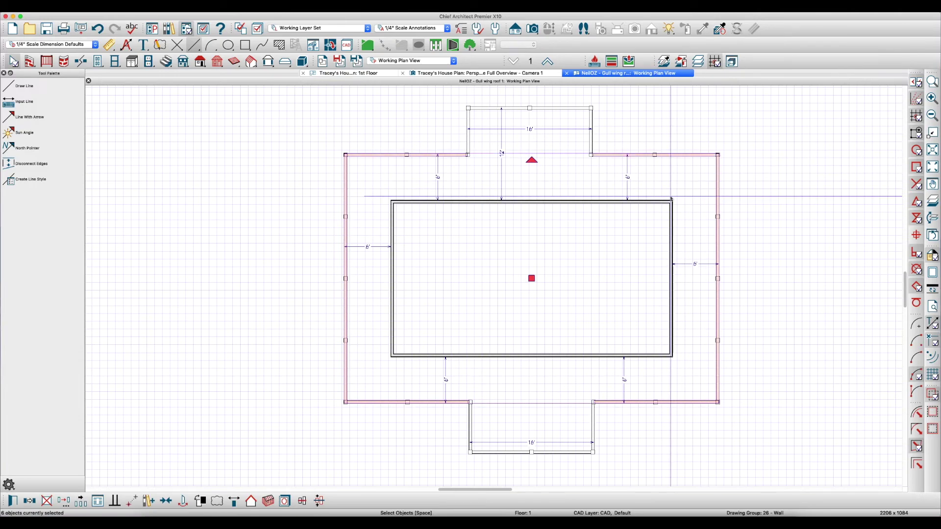
{"action": "key", "text": "super+e"}
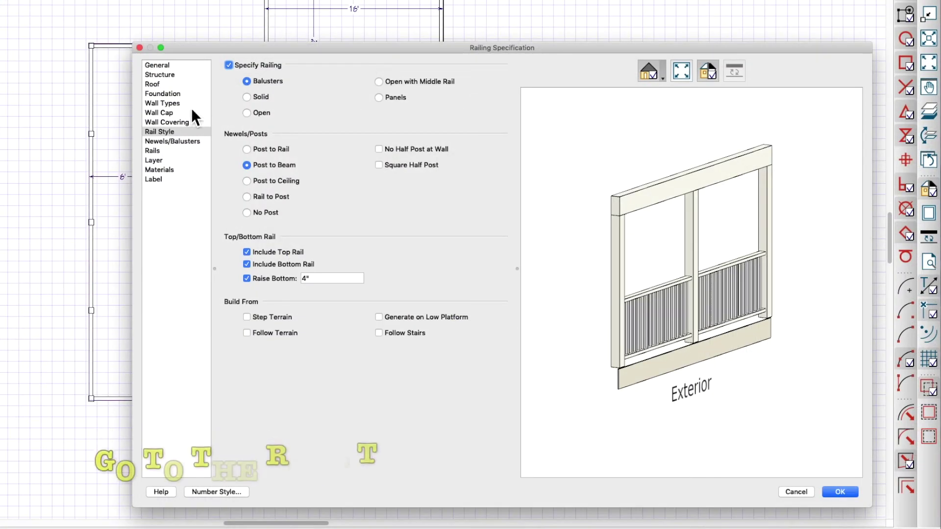
{"action": "left_click", "coordinate": [163, 85]}
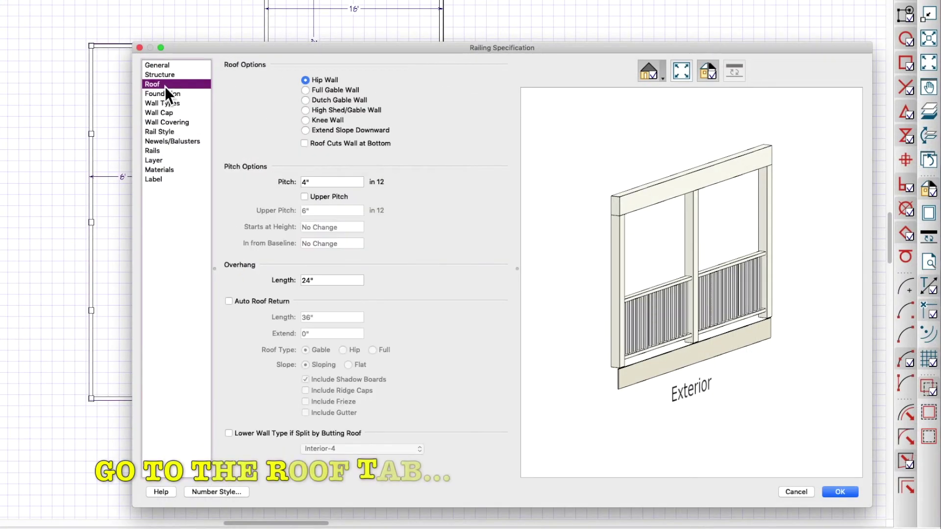
{"action": "left_click", "coordinate": [313, 196]}
{"action": "left_click", "coordinate": [315, 182]}
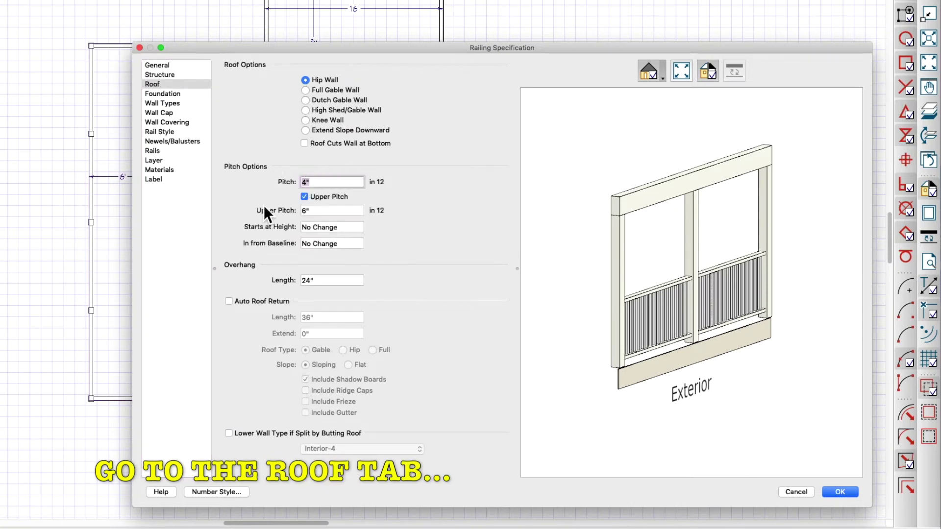
{"action": "double_click", "coordinate": [316, 210]}
{"action": "type", "text": "12"}
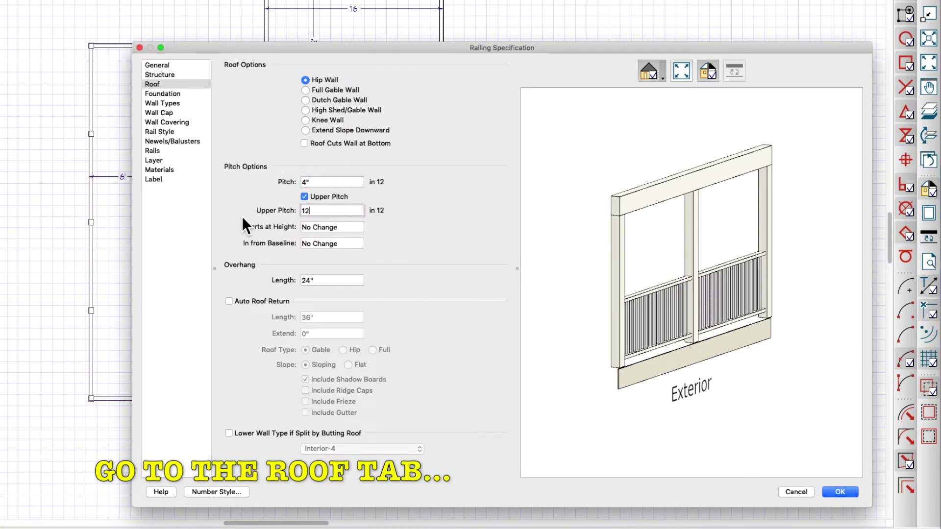
{"action": "key", "text": "Tab"}
{"action": "key", "text": "Tab"}
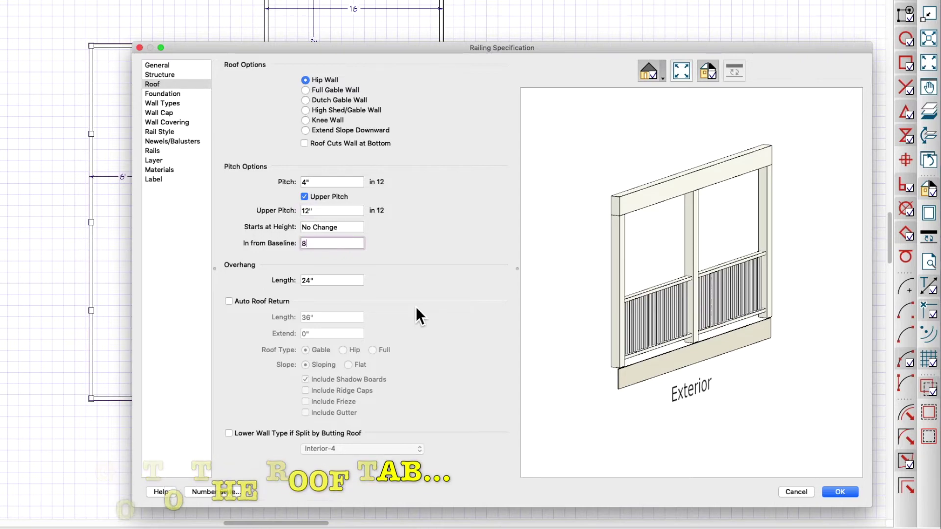
{"action": "key", "text": "Tab"}
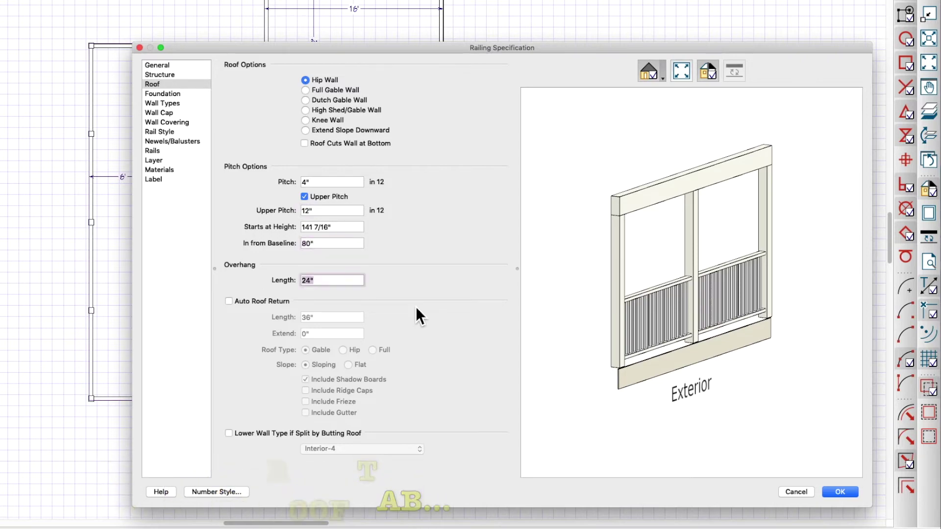
{"action": "left_click", "coordinate": [837, 491]}
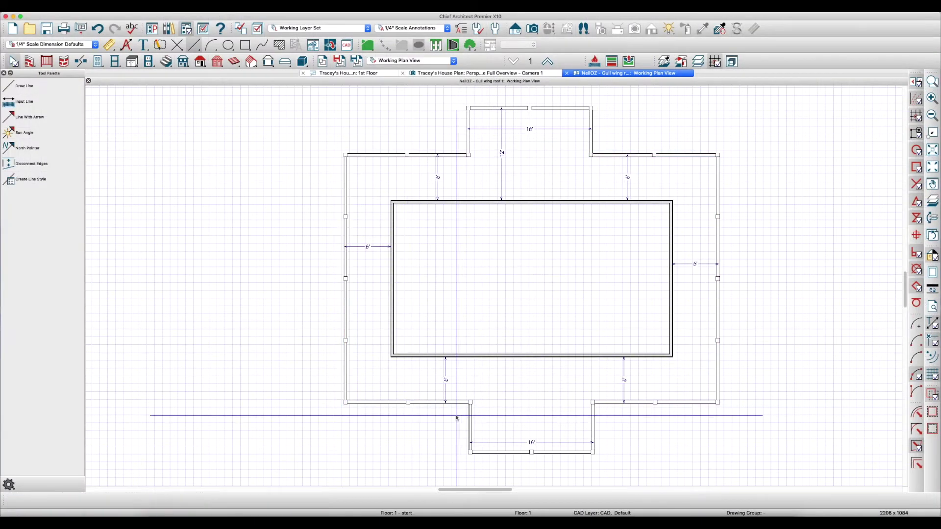
Change the end railings of the lower and upper projections to full gable walls
{"action": "left_click", "coordinate": [512, 455]}
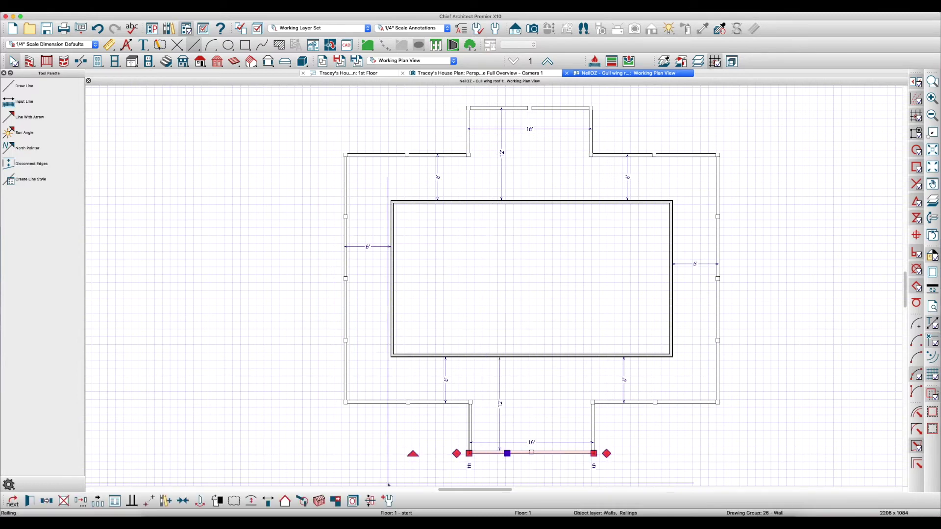
{"action": "left_click", "coordinate": [288, 505]}
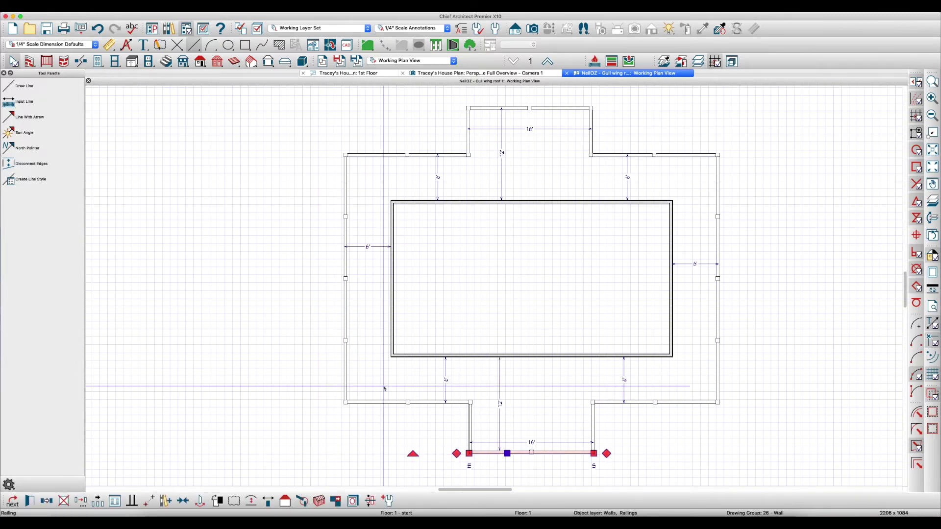
{"action": "left_click", "coordinate": [510, 108]}
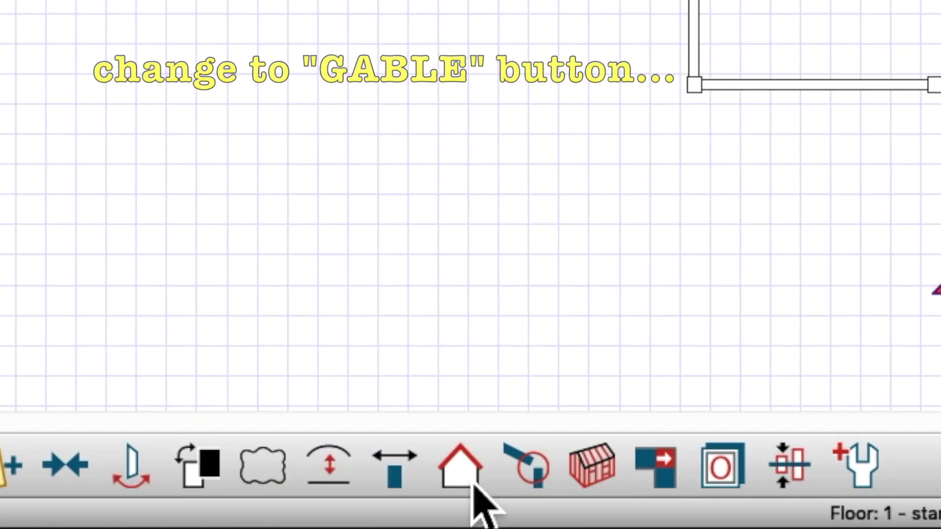
{"action": "left_click", "coordinate": [287, 503]}
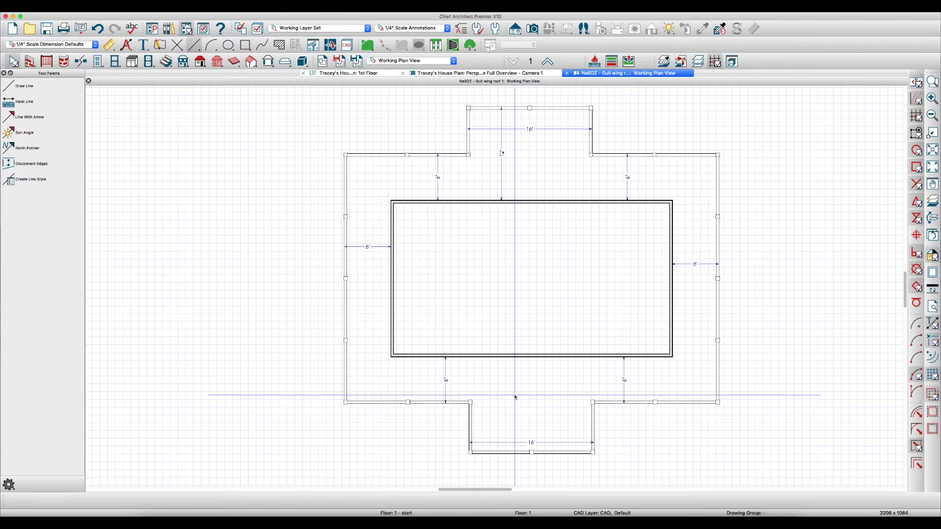
Set the newel/post spacing of the lower projection's end railing to 240" on center
{"action": "left_click", "coordinate": [508, 455]}
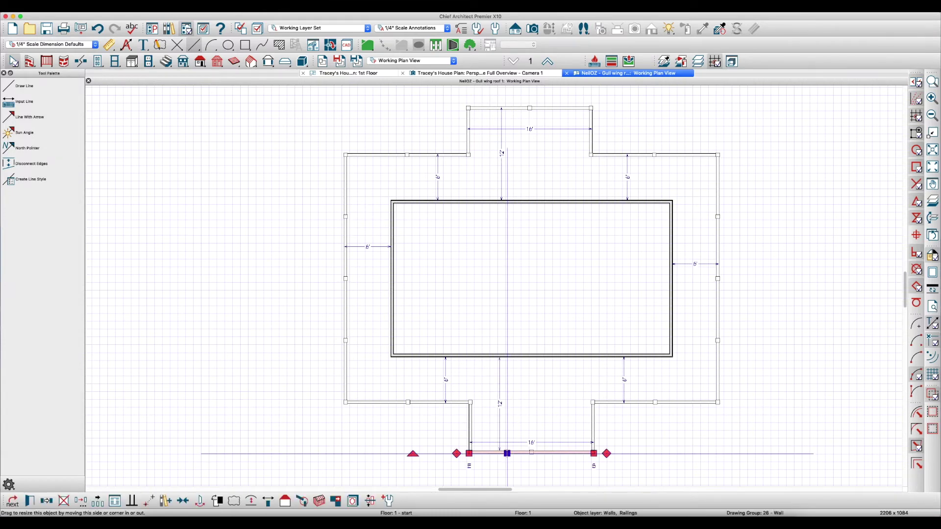
{"action": "key", "text": "super+e"}
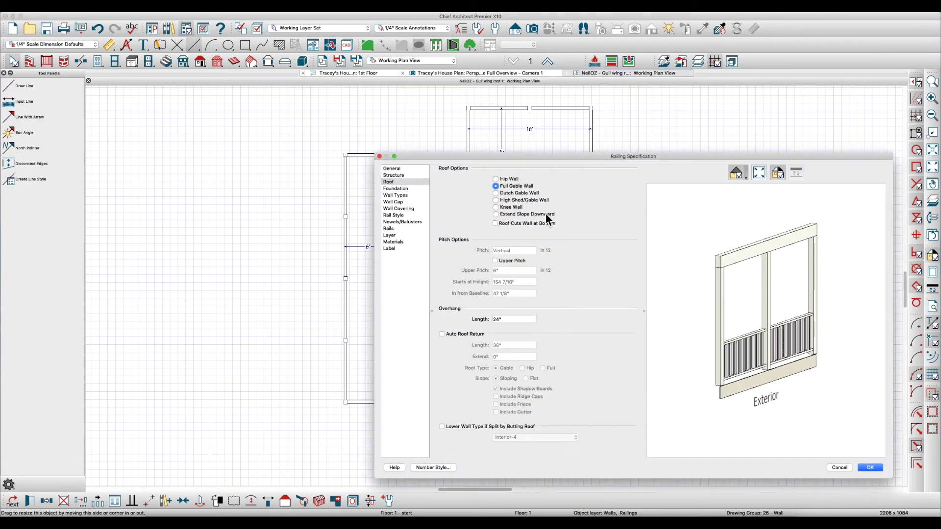
{"action": "left_click", "coordinate": [399, 222]}
{"action": "left_click_drag", "start_coordinate": [523, 240], "coordinate": [443, 239]}
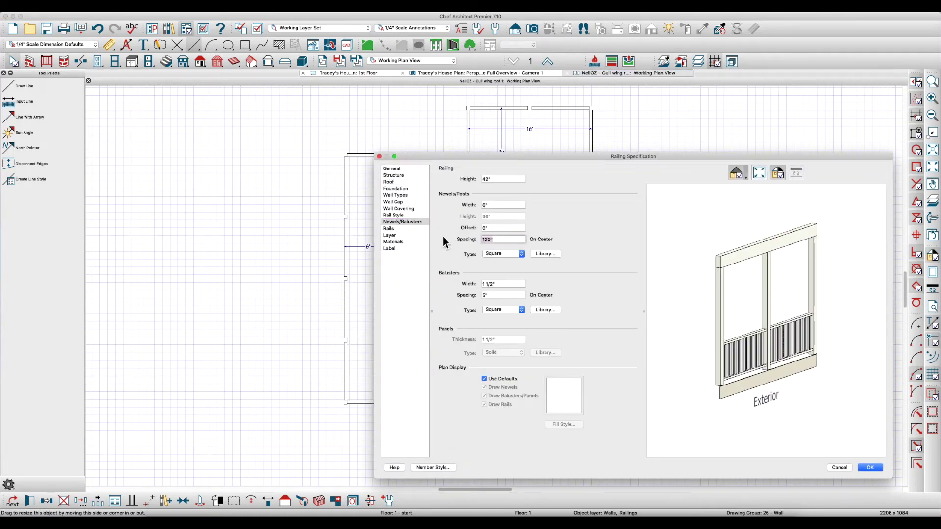
{"action": "type", "text": "24"}
{"action": "key", "text": "Tab"}
{"action": "key", "text": "shift+Tab"}
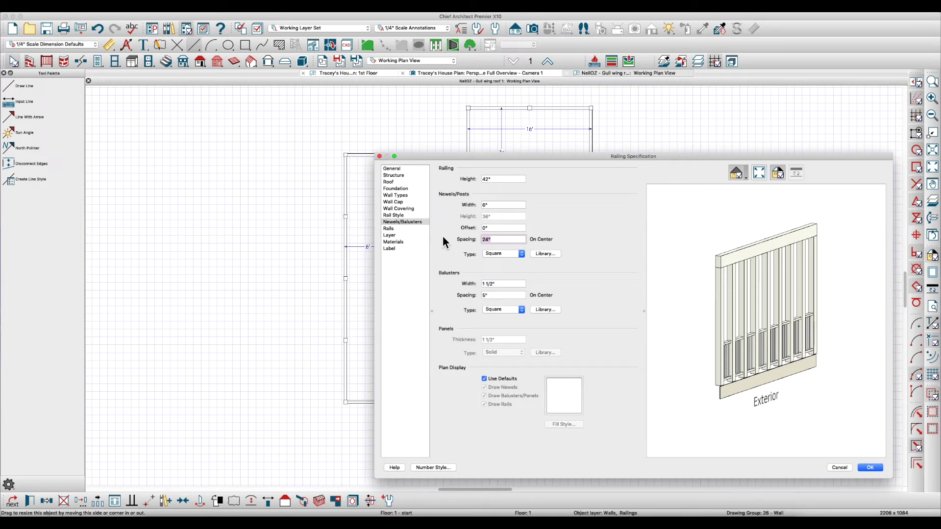
{"action": "type", "text": "240"}
{"action": "key", "text": "Tab"}
{"action": "key", "text": "Return"}
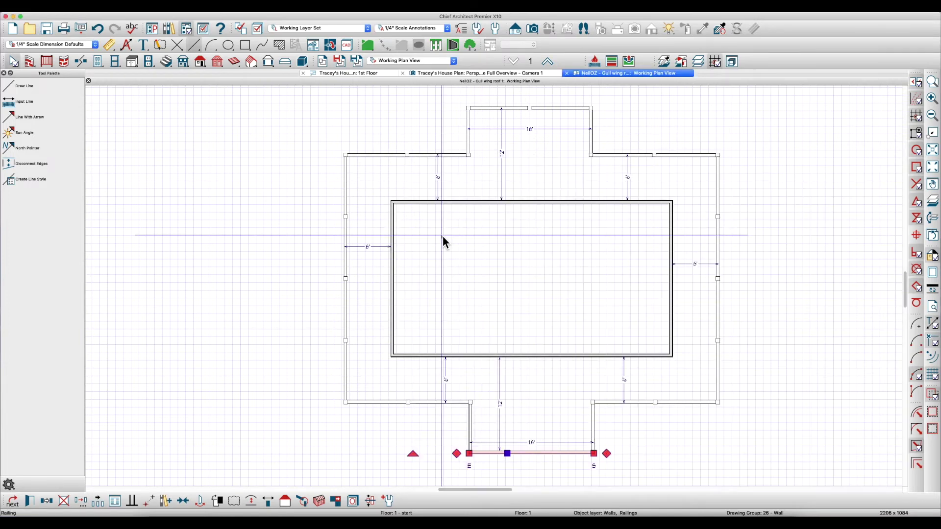
{"action": "key", "text": "super+e"}
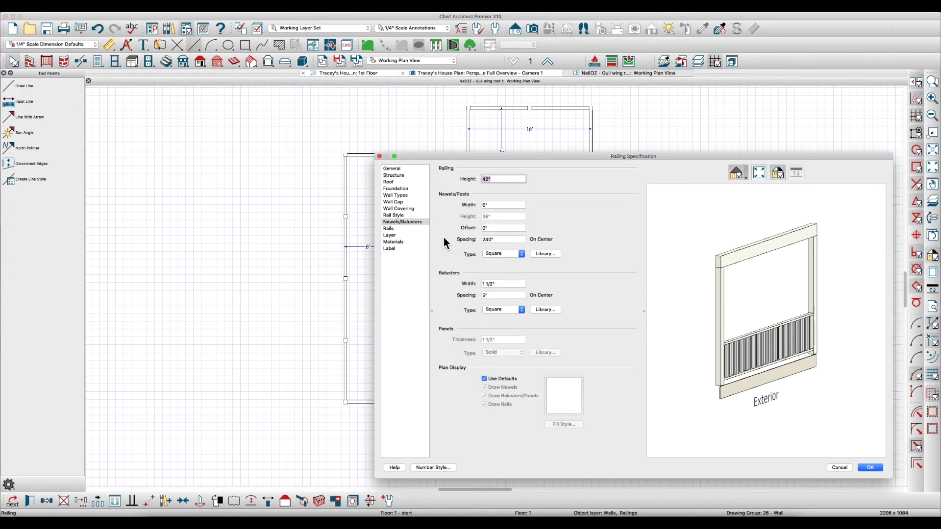
{"action": "key", "text": "Escape"}
{"action": "key", "text": "Escape"}
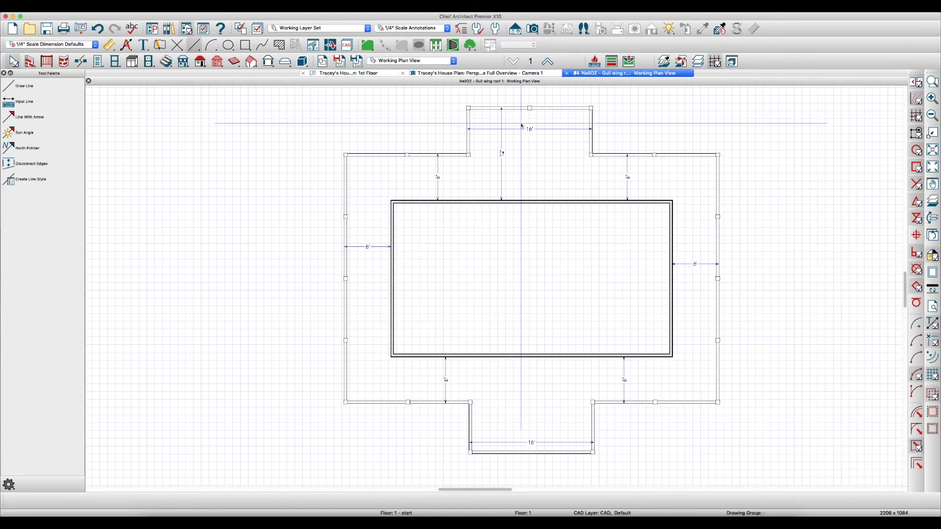
Set the newel/post spacing of the upper projection's end railing to 240" on center
{"action": "left_click", "coordinate": [514, 109]}
{"action": "key", "text": "super+e"}
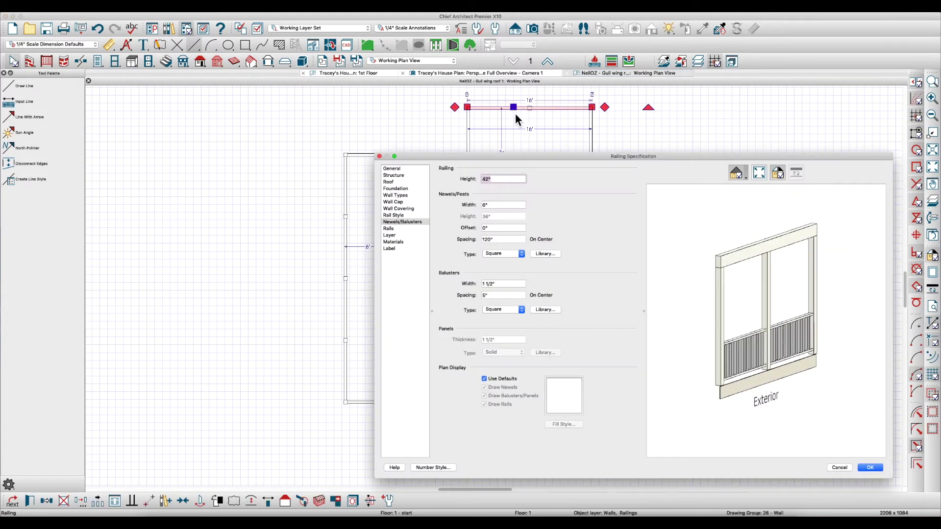
{"action": "left_click", "coordinate": [499, 240]}
{"action": "type", "text": "24"}
{"action": "key", "text": "Tab"}
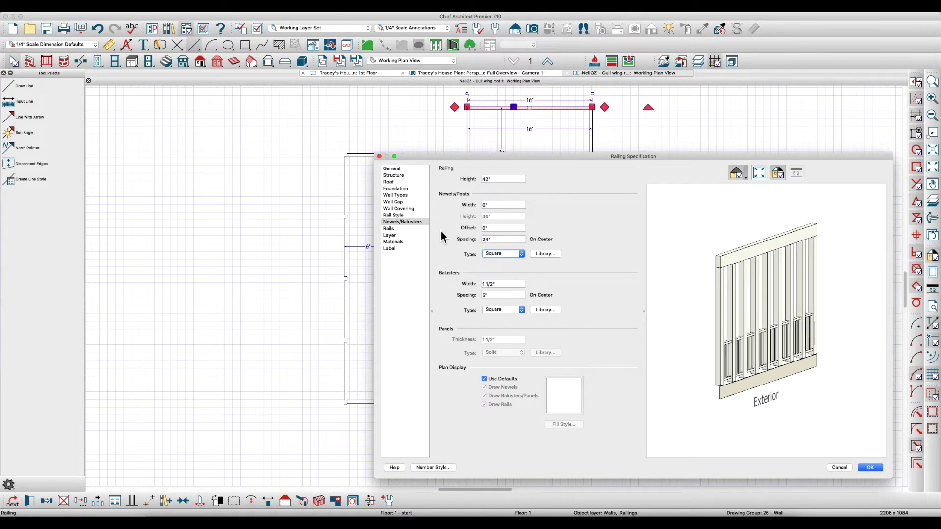
{"action": "key", "text": "shift+Tab"}
{"action": "type", "text": "240"}
{"action": "key", "text": "Return"}
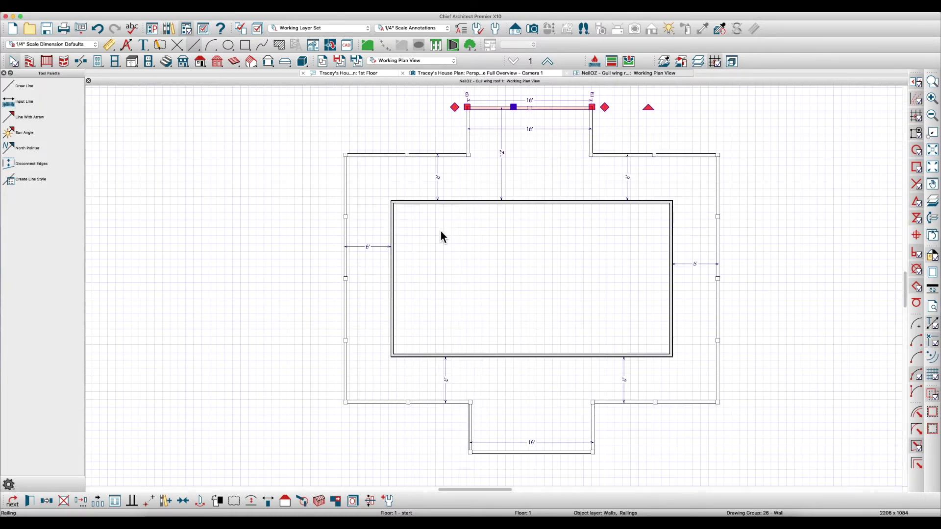
{"action": "key", "text": "Escape"}
Check the roof options of the upper projection's left inner railing between the porch and the house wall
{"action": "scroll", "coordinate": [471, 220], "scroll_direction": "up", "scroll_amount": 3}
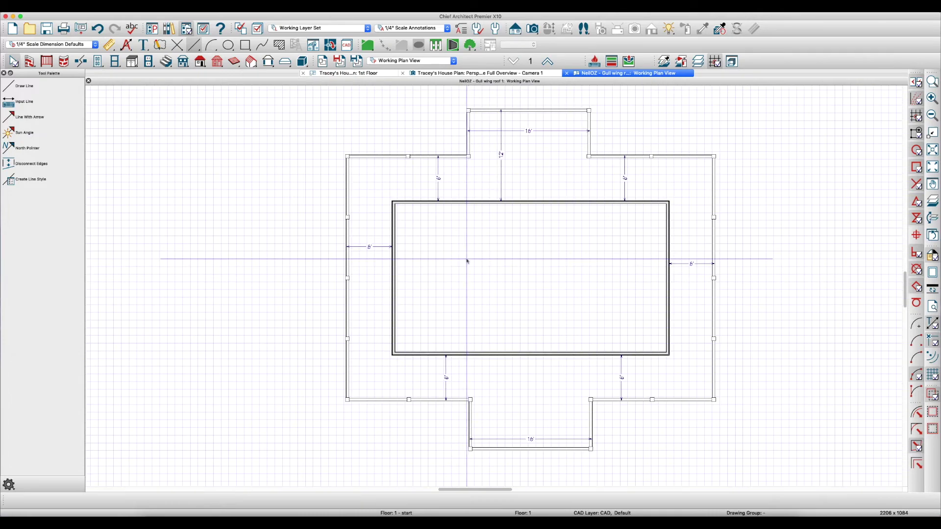
{"action": "left_click", "coordinate": [472, 147]}
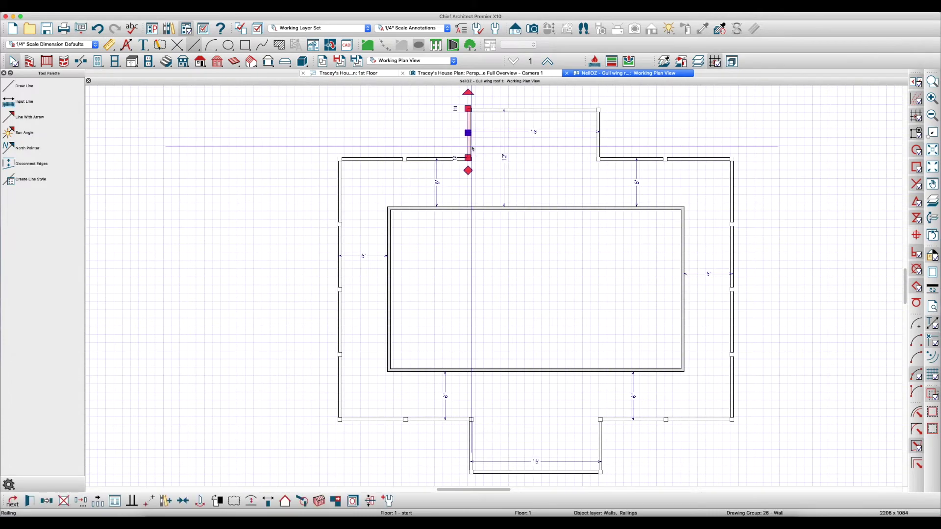
{"action": "key", "text": "Escape"}
{"action": "left_click", "coordinate": [470, 183]}
{"action": "key", "text": "Escape"}
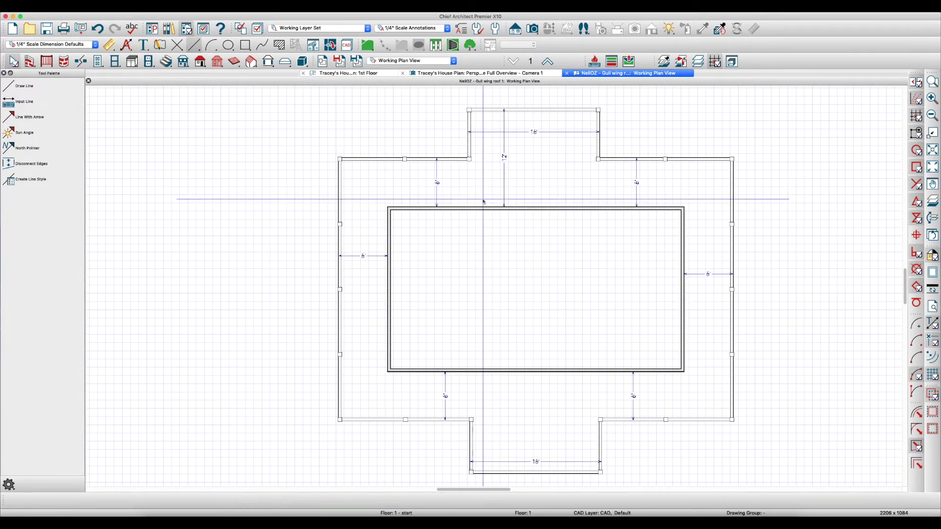
{"action": "double_click", "coordinate": [471, 193]}
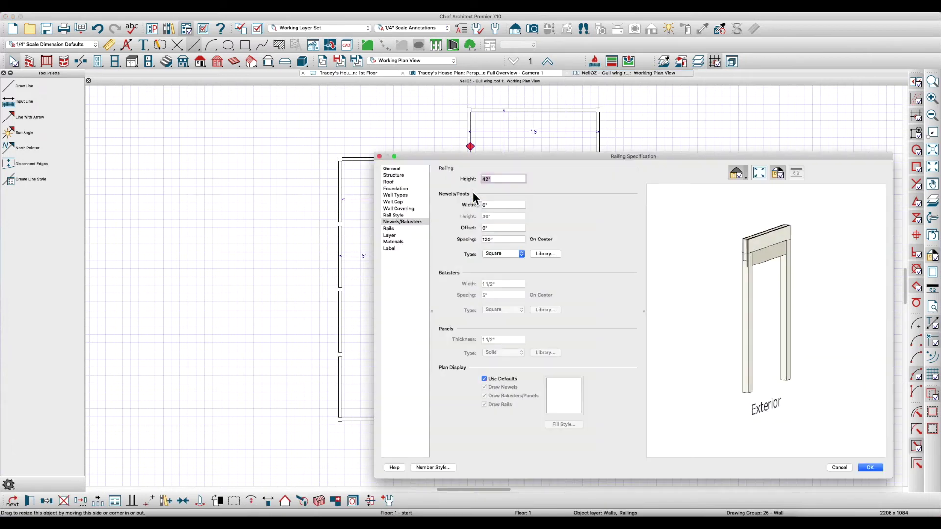
{"action": "left_click", "coordinate": [395, 183]}
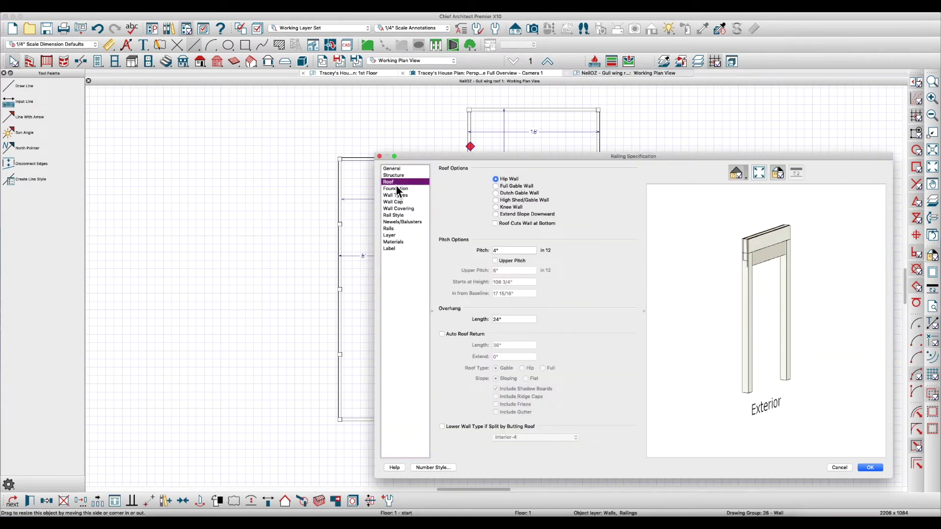
{"action": "key", "text": "Escape"}
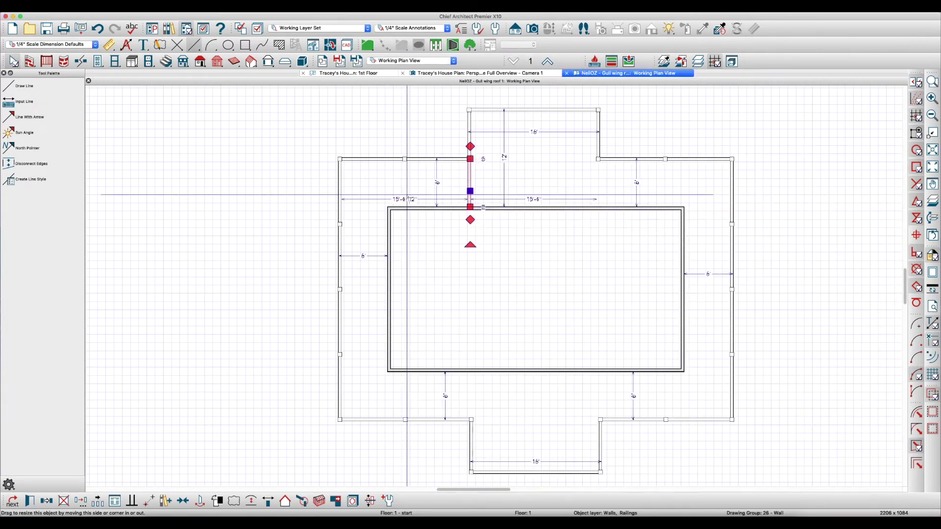
{"action": "key", "text": "Escape"}
Try to edit the structure settings of the left and right porch rooms together
{"action": "scroll", "coordinate": [420, 217], "scroll_direction": "down", "scroll_amount": 2}
{"action": "scroll", "coordinate": [427, 218], "scroll_direction": "up", "scroll_amount": 1}
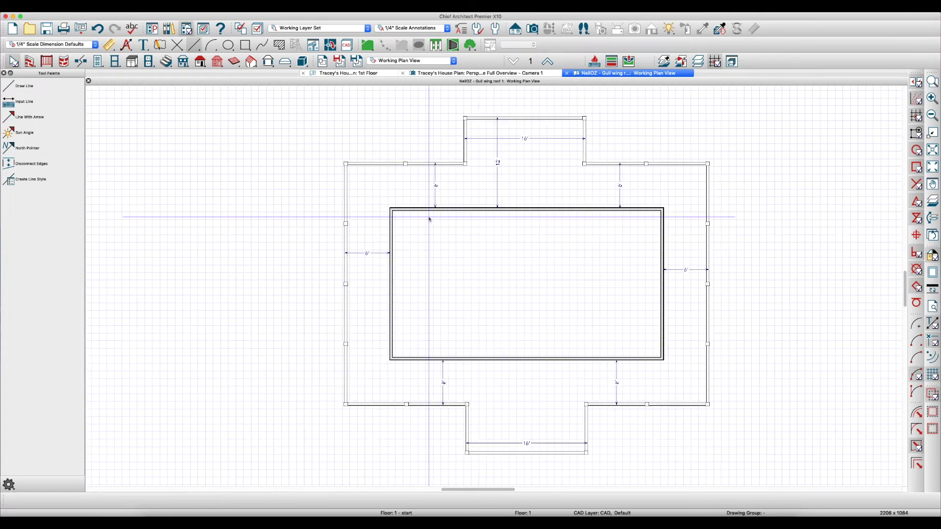
{"action": "left_click", "coordinate": [372, 314]}
{"action": "left_click", "coordinate": [677, 369]}
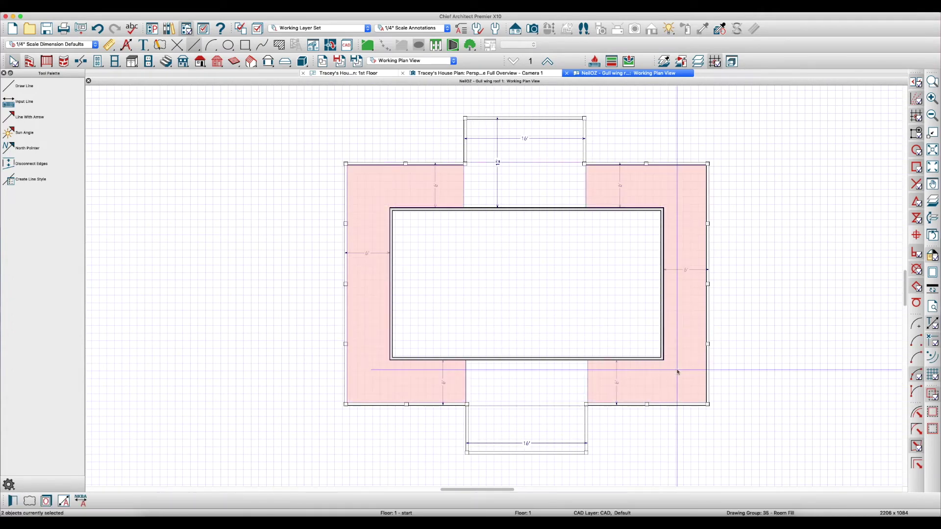
{"action": "double_click", "coordinate": [677, 373]}
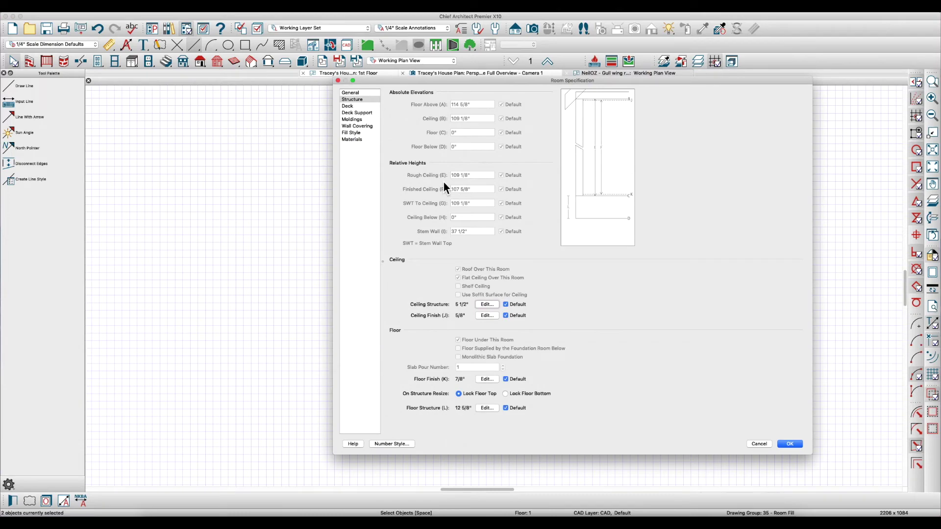
{"action": "left_click", "coordinate": [357, 99]}
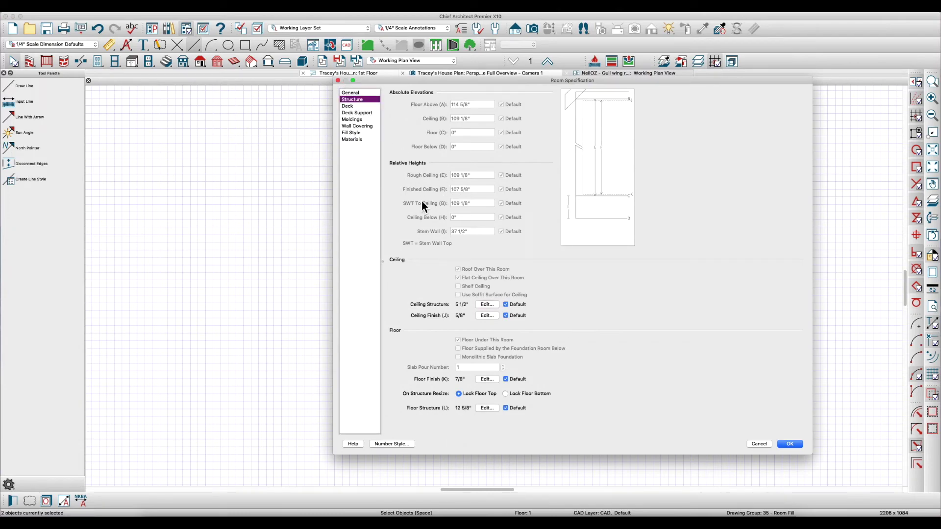
{"action": "key", "text": "Return"}
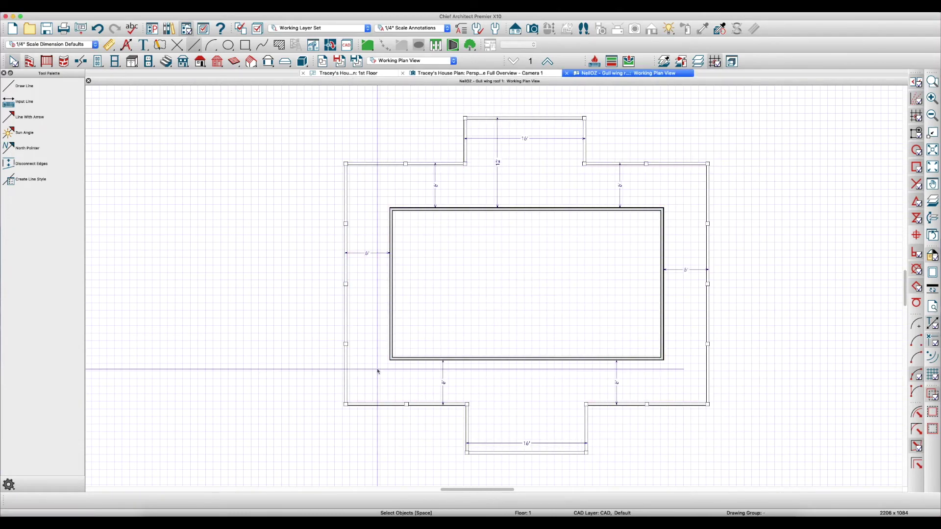
Delete both ceiling finish layers from the porch room on the left side of the house
{"action": "left_click", "coordinate": [379, 371]}
{"action": "double_click", "coordinate": [378, 371]}
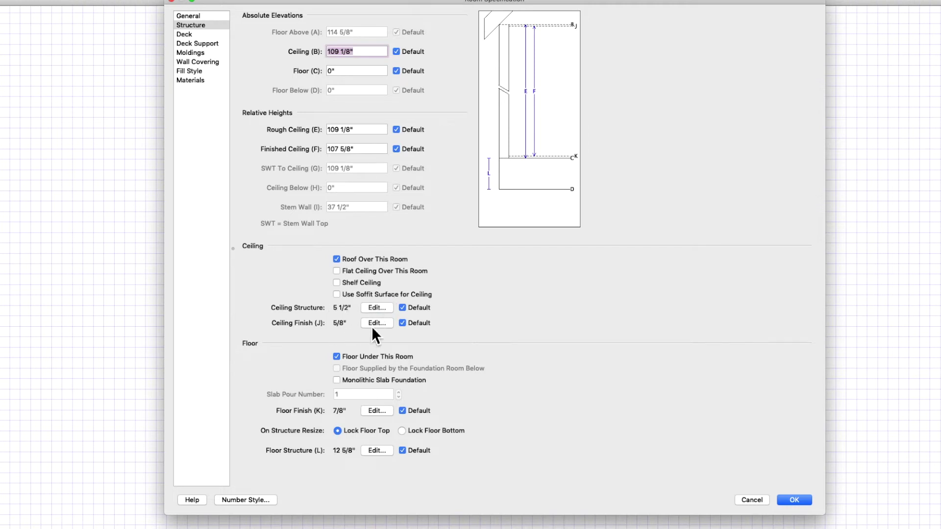
{"action": "left_click", "coordinate": [385, 323]}
{"action": "left_click", "coordinate": [289, 221]}
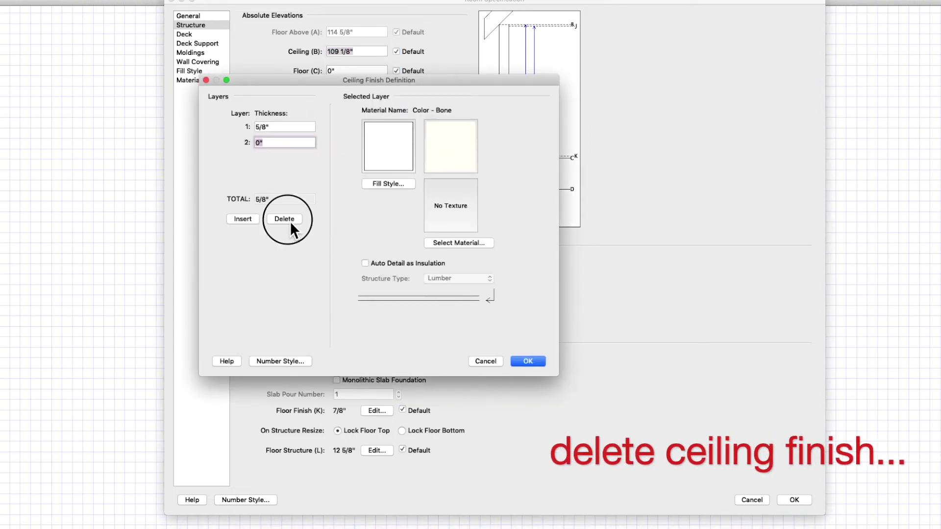
{"action": "left_click", "coordinate": [286, 218]}
{"action": "left_click", "coordinate": [525, 361]}
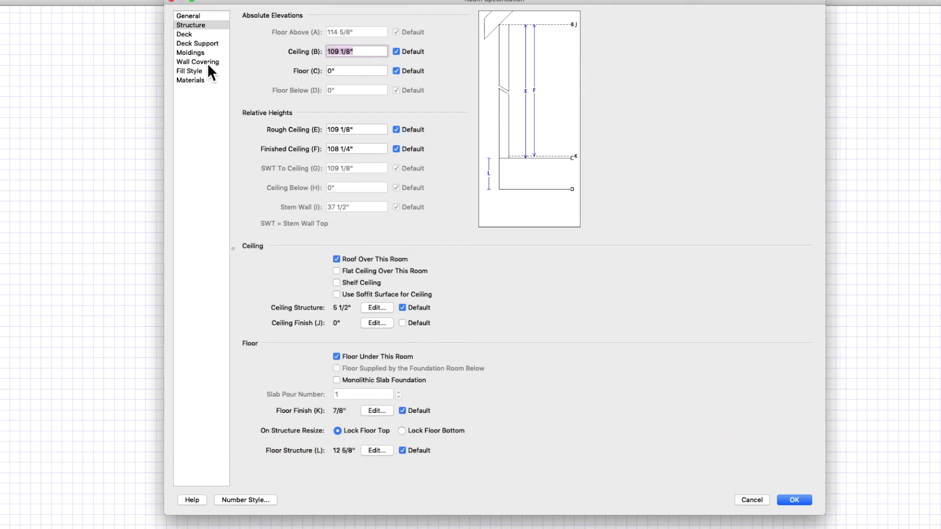
{"action": "left_click", "coordinate": [794, 499]}
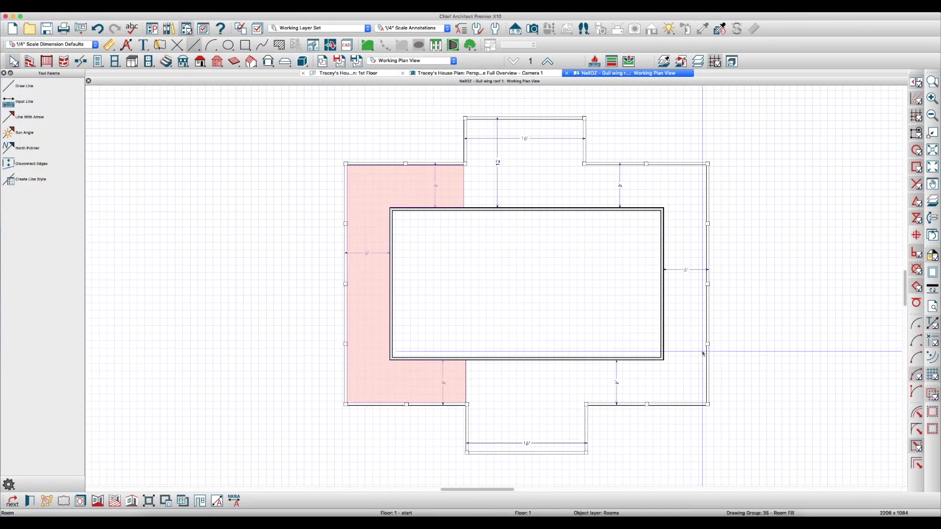
Delete both ceiling finish layers from the porch room on the right side of the house
{"action": "double_click", "coordinate": [661, 378]}
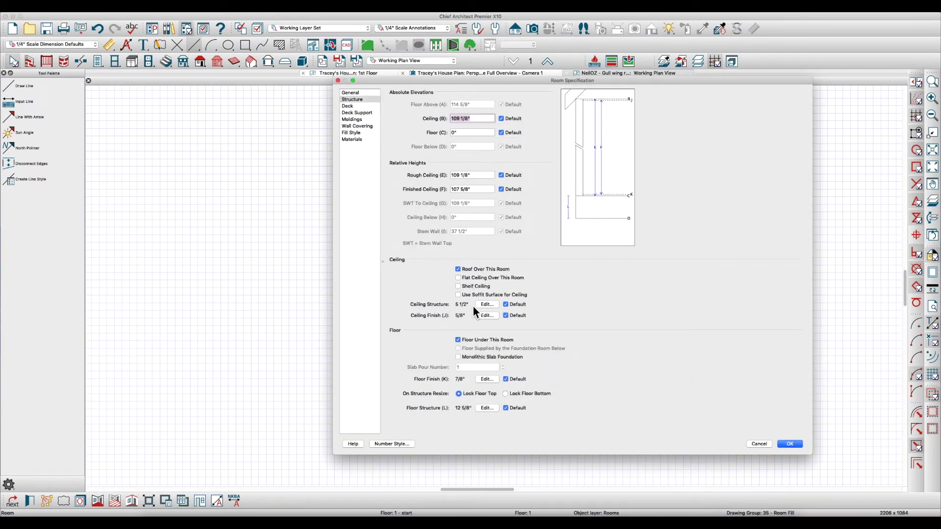
{"action": "left_click", "coordinate": [486, 315]}
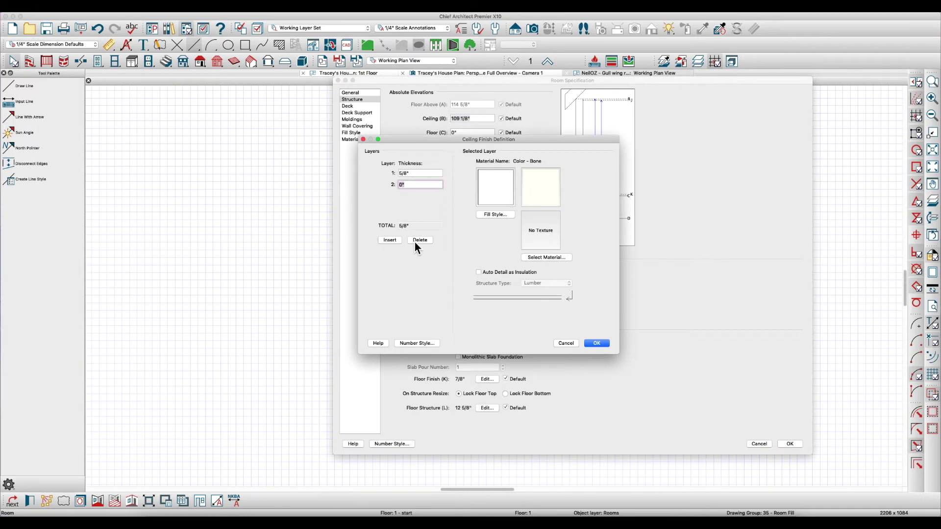
{"action": "left_click", "coordinate": [423, 240]}
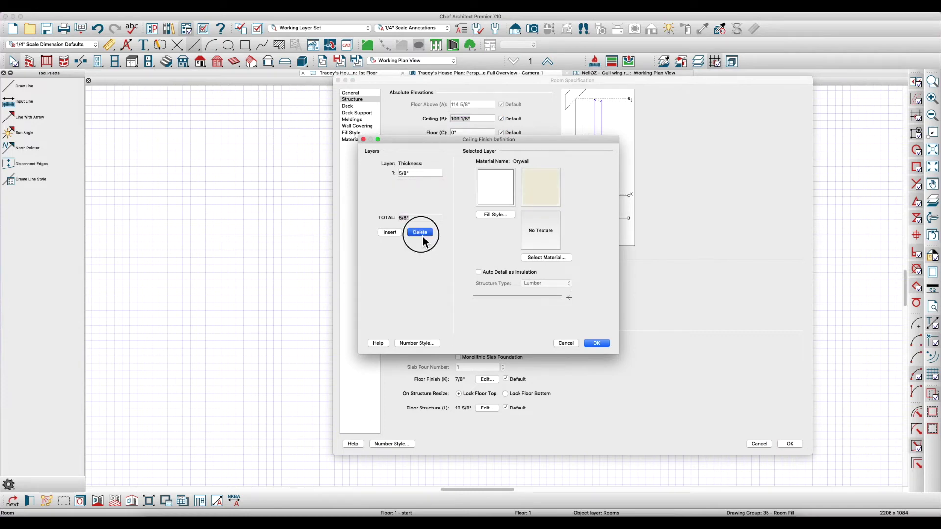
{"action": "left_click", "coordinate": [421, 231]}
{"action": "left_click", "coordinate": [598, 344]}
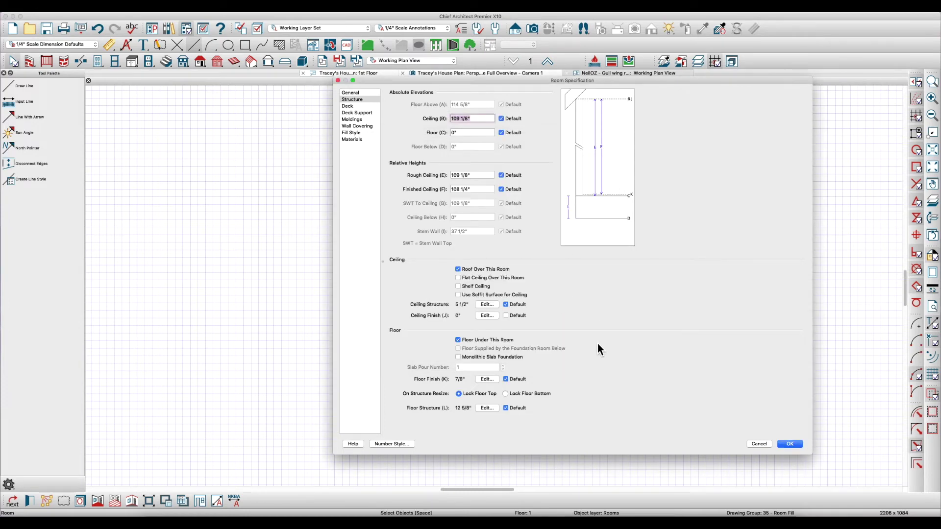
{"action": "left_click", "coordinate": [791, 444]}
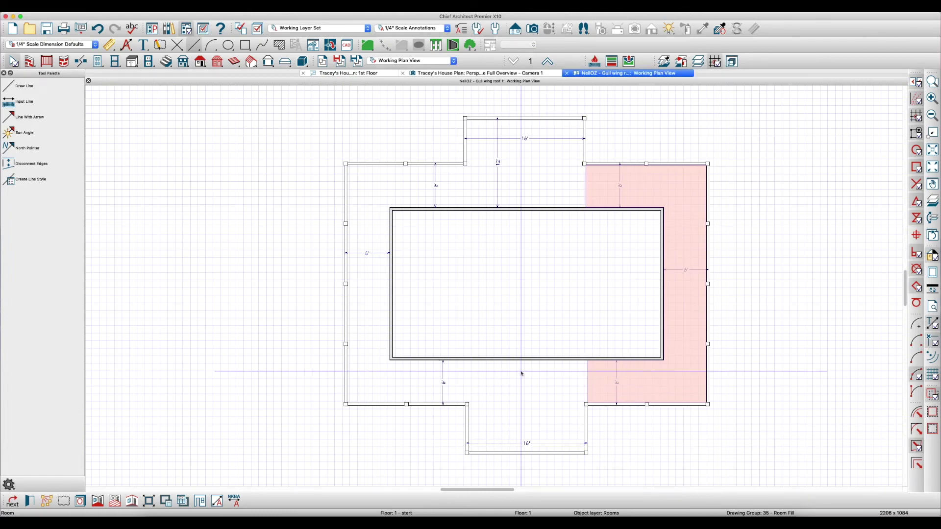
Build the roof planes automatically for the whole house and switch the plan to Roof Plan View
{"action": "key", "text": "r"}
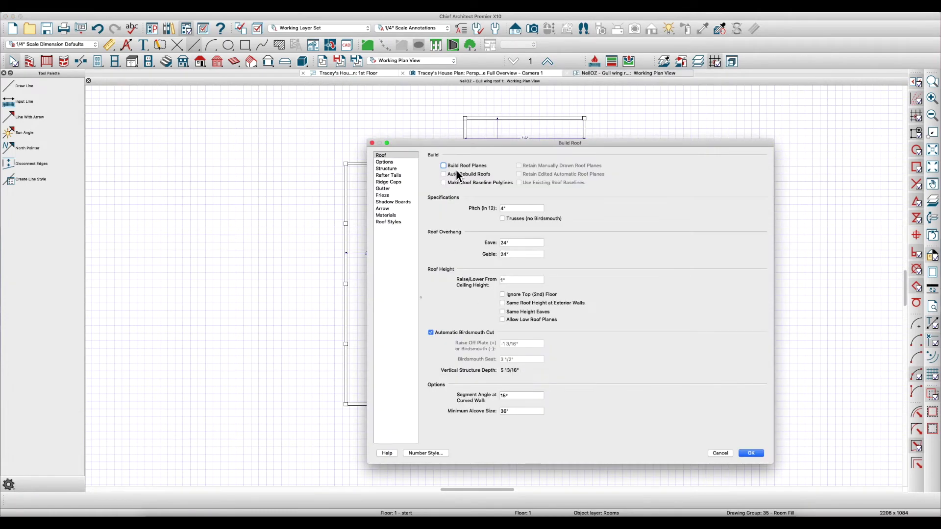
{"action": "left_click", "coordinate": [456, 168]}
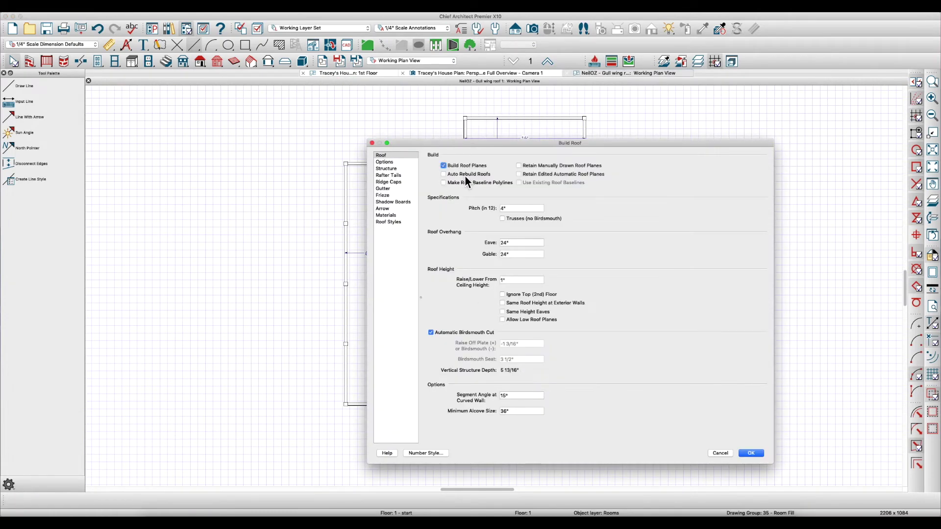
{"action": "left_click", "coordinate": [758, 453]}
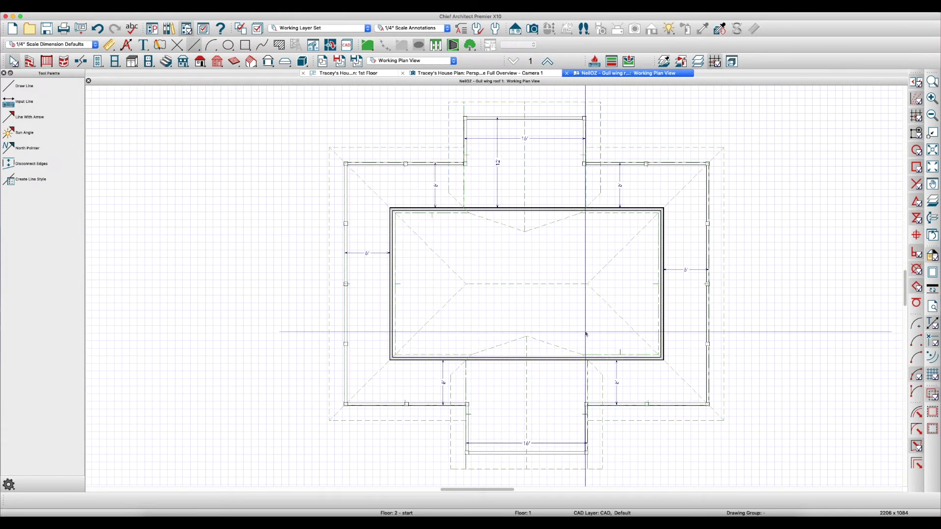
{"action": "left_click", "coordinate": [386, 61]}
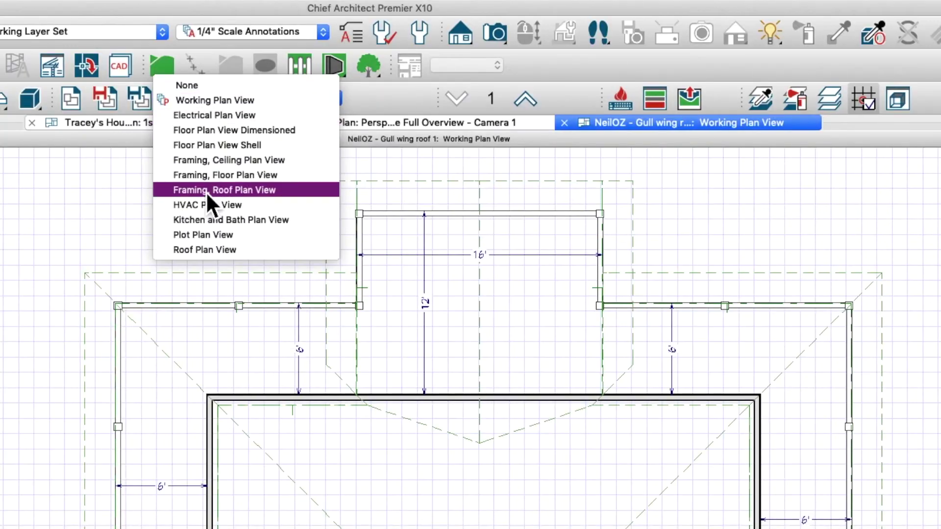
{"action": "left_click", "coordinate": [202, 250]}
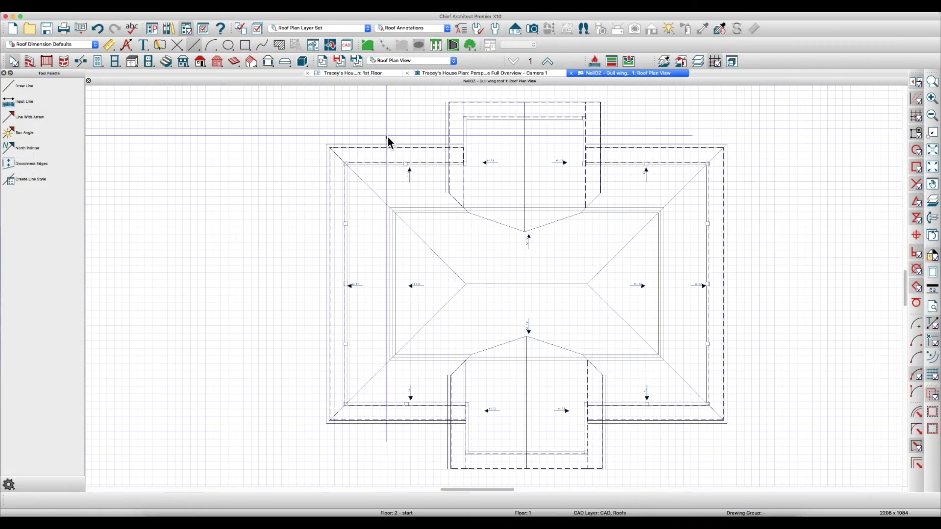
Hide the "Roofs, Gutters" and "Roofs, Overhang Area" layers in the Roof Plan Layer Set
{"action": "key", "text": "l"}
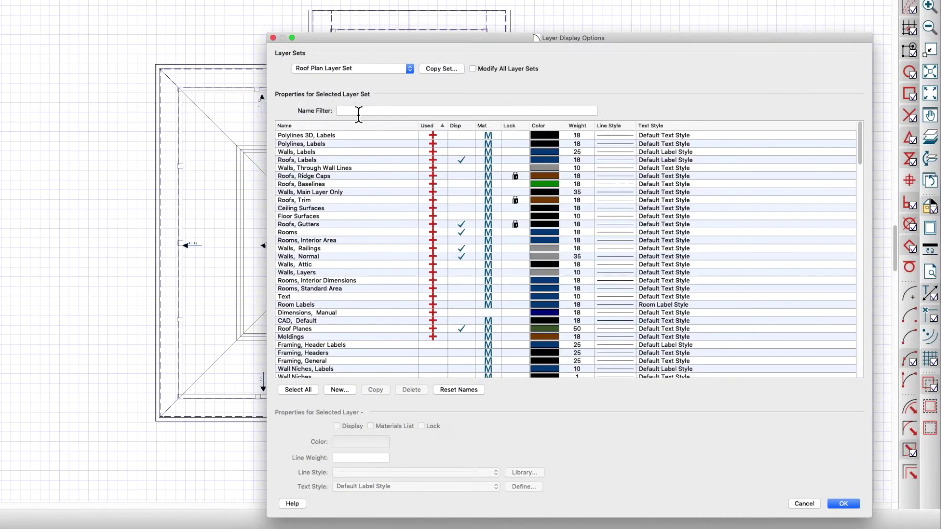
{"action": "left_click", "coordinate": [358, 111]}
{"action": "type", "text": "gutt"}
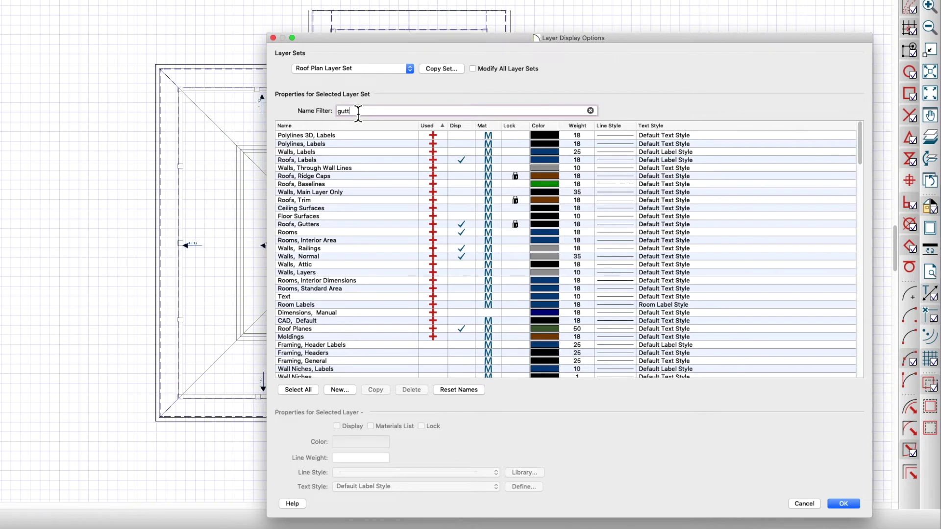
{"action": "left_click", "coordinate": [466, 136]}
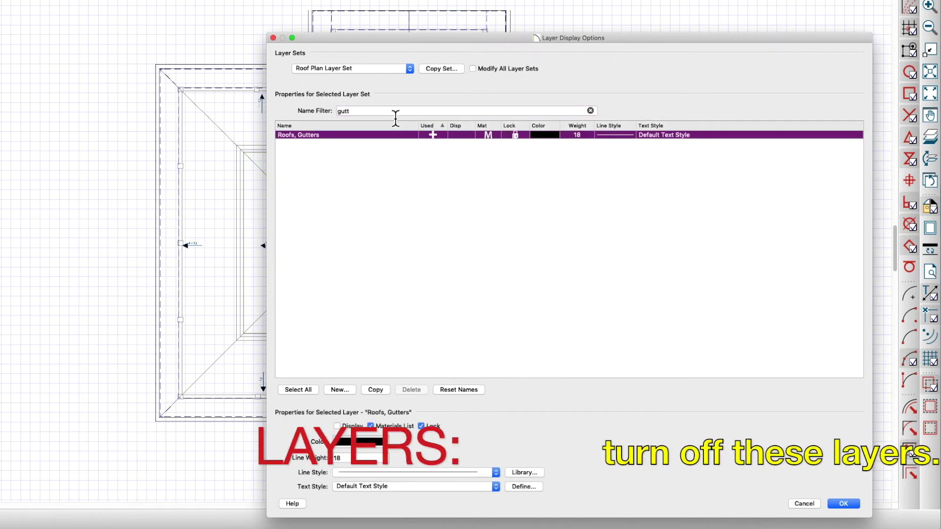
{"action": "key", "text": "shift+Tab"}
{"action": "type", "text": "overh"}
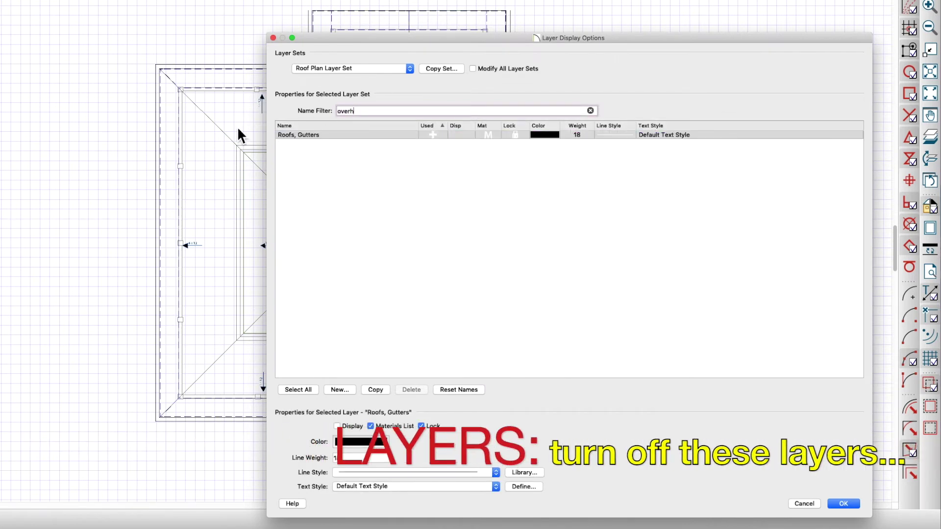
{"action": "left_click", "coordinate": [463, 137]}
{"action": "key", "text": "shift+Tab"}
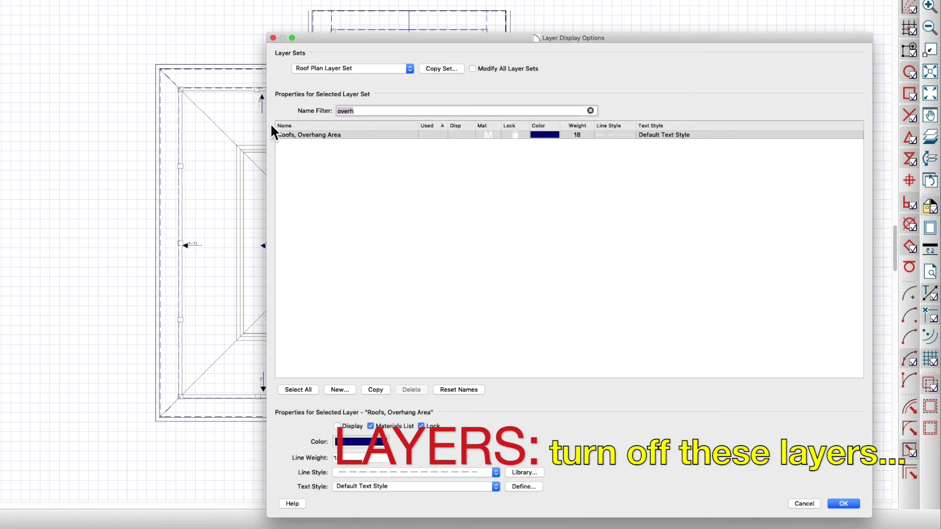
Change the Roof Planes layer's color to blue in the Roof Plan Layer Set and turn on the line weight display
{"action": "type", "text": "ridg"}
{"action": "key", "text": "BackSpace"}
{"action": "key", "text": "BackSpace"}
{"action": "key", "text": "BackSpace"}
{"action": "key", "text": "BackSpace"}
{"action": "type", "text": "roof pla"}
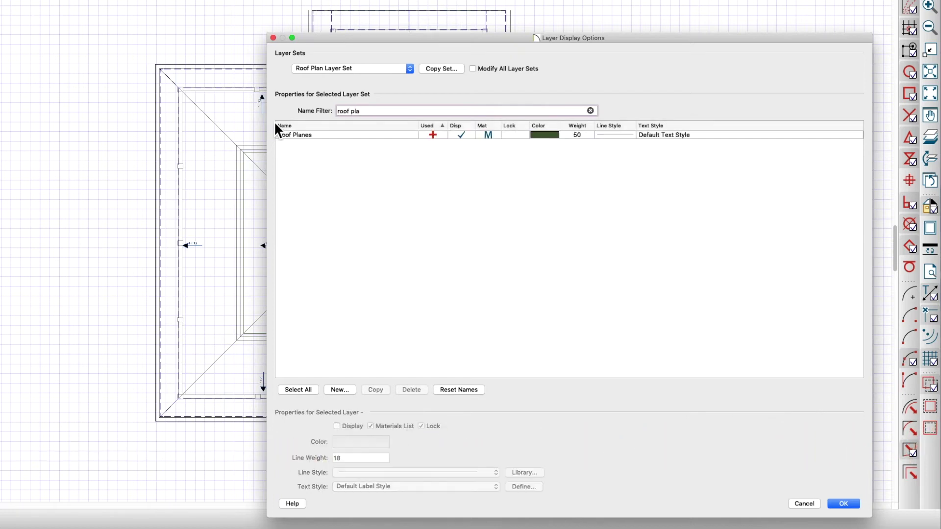
{"action": "left_click", "coordinate": [359, 135]}
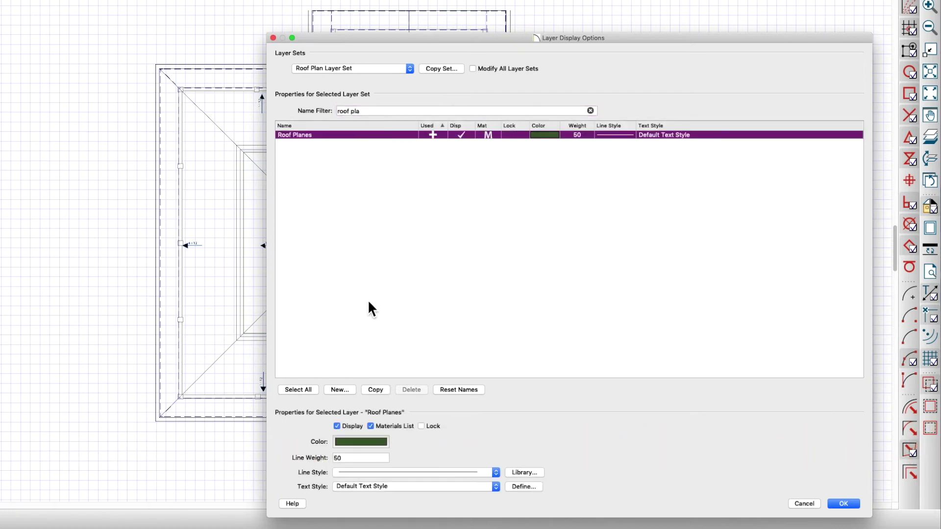
{"action": "left_click", "coordinate": [360, 442]}
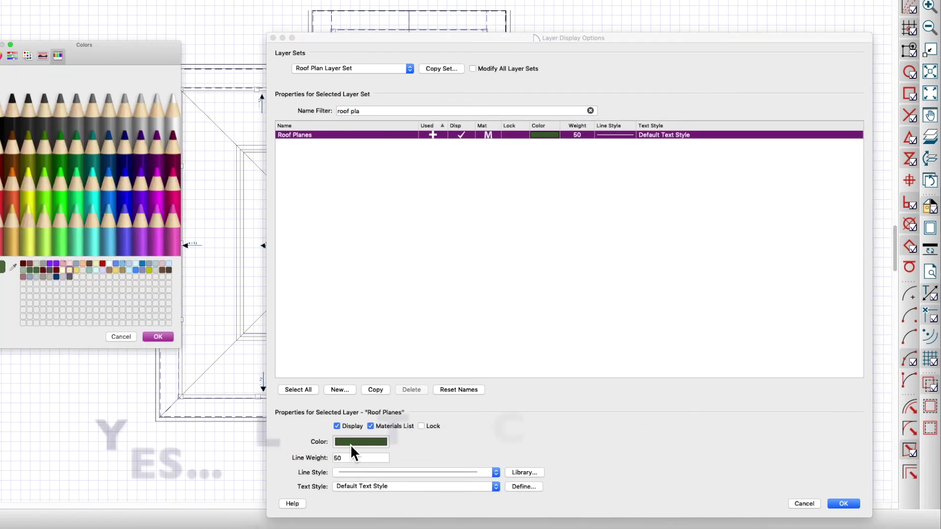
{"action": "left_click", "coordinate": [125, 197]}
{"action": "left_click", "coordinate": [157, 337]}
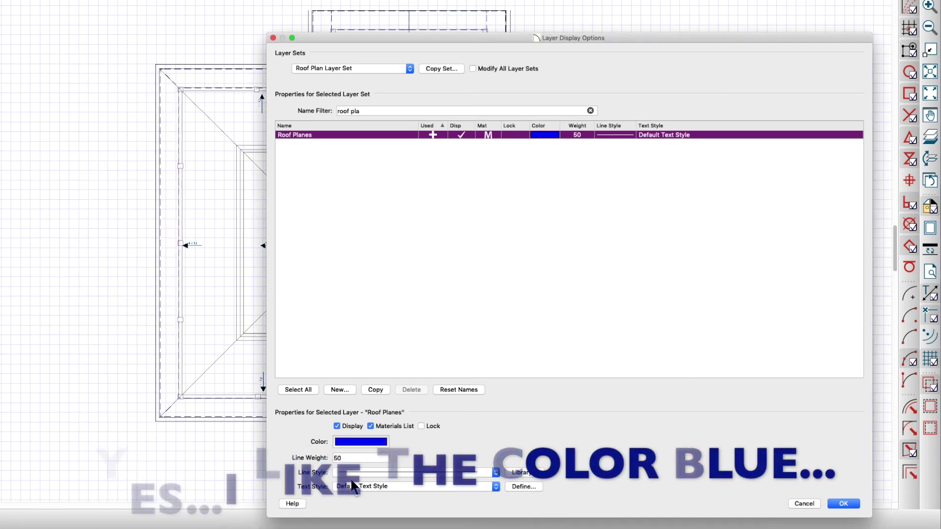
{"action": "left_click", "coordinate": [844, 503]}
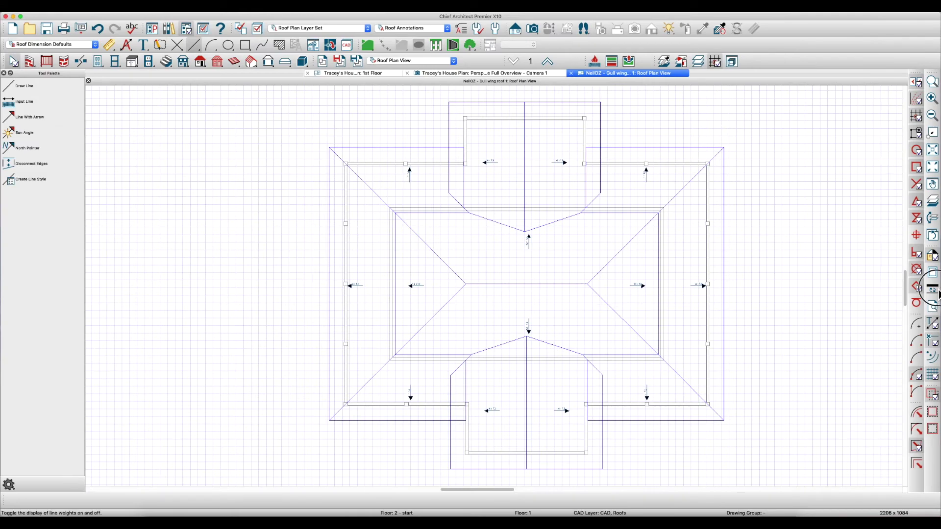
{"action": "scroll", "coordinate": [520, 421], "scroll_direction": "up", "scroll_amount": 1}
{"action": "scroll", "coordinate": [454, 400], "scroll_direction": "up", "scroll_amount": 1}
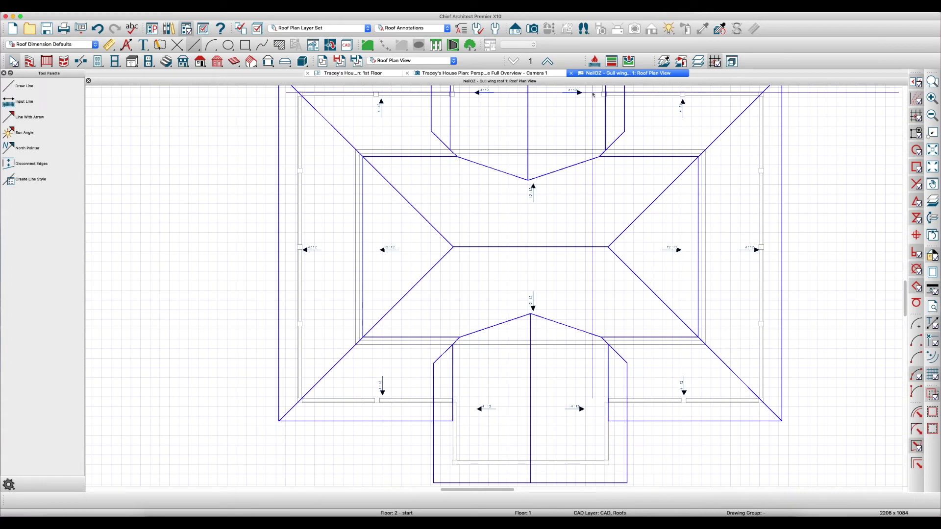
Create a perspective full overview of the house and examine the porch ceilings and the roof from below and above
{"action": "key", "text": "shift+3"}
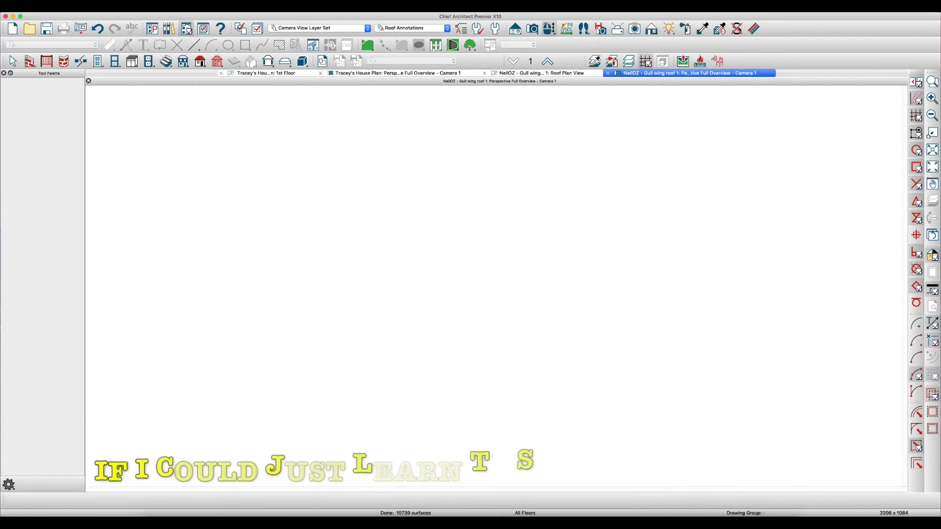
{"action": "left_click_drag", "start_coordinate": [490, 284], "coordinate": [599, 249]}
{"action": "scroll", "coordinate": [457, 186], "scroll_direction": "up", "scroll_amount": 5}
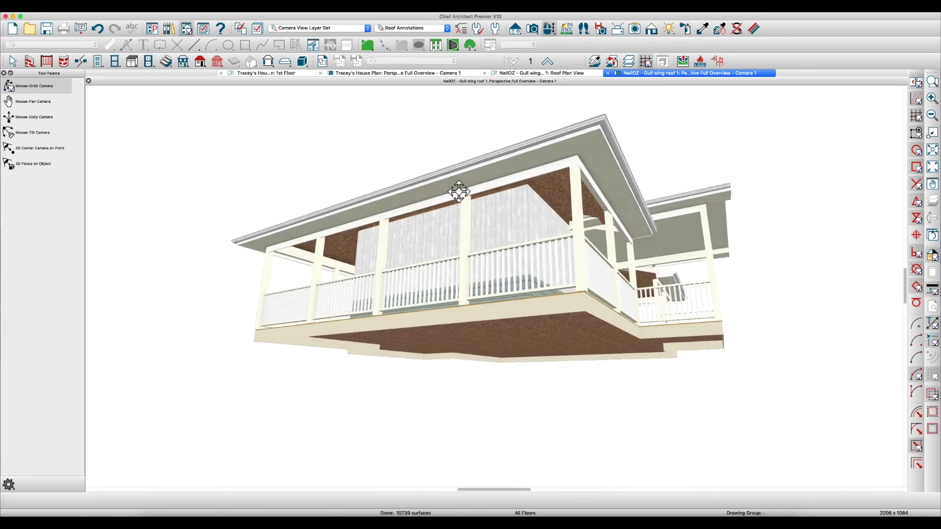
{"action": "scroll", "coordinate": [453, 197], "scroll_direction": "up", "scroll_amount": 5}
{"action": "left_click_drag", "start_coordinate": [443, 209], "coordinate": [433, 237]}
{"action": "left_click_drag", "start_coordinate": [426, 325], "coordinate": [435, 399]}
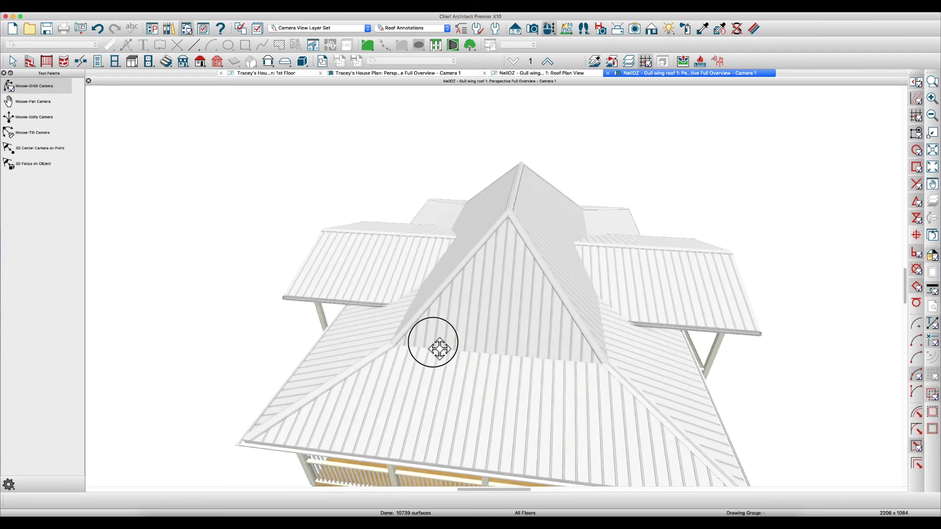
Set the structure layer thickness to 7 1/4" for the three lower porch roof planes at this end of the house
{"action": "key", "text": "space"}
{"action": "left_click", "coordinate": [369, 349]}
{"action": "left_click", "coordinate": [460, 386], "text": "shift"}
{"action": "left_click", "coordinate": [667, 377], "text": "shift"}
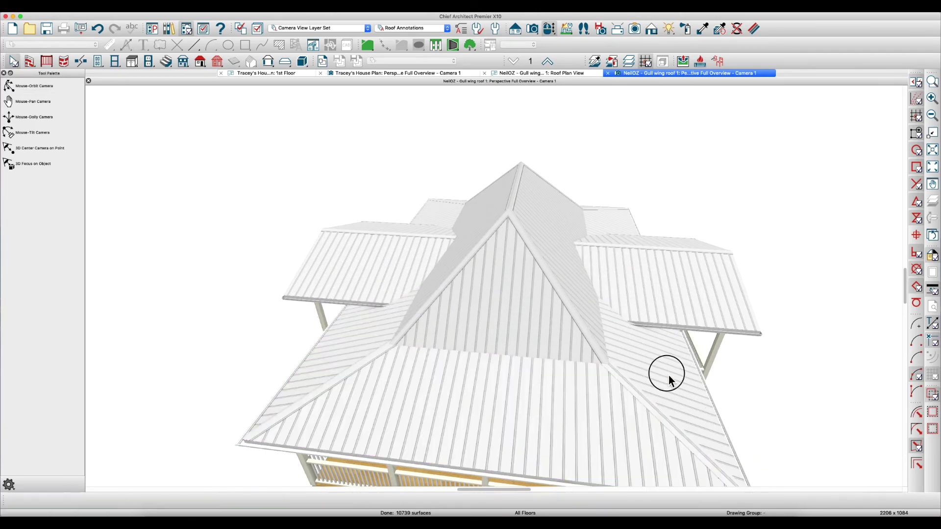
{"action": "key", "text": "super+e"}
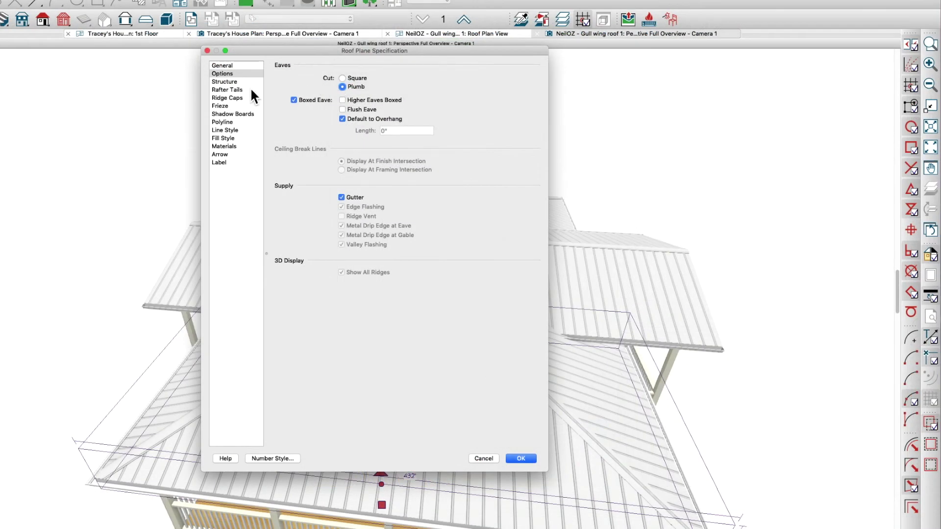
{"action": "left_click", "coordinate": [233, 82]}
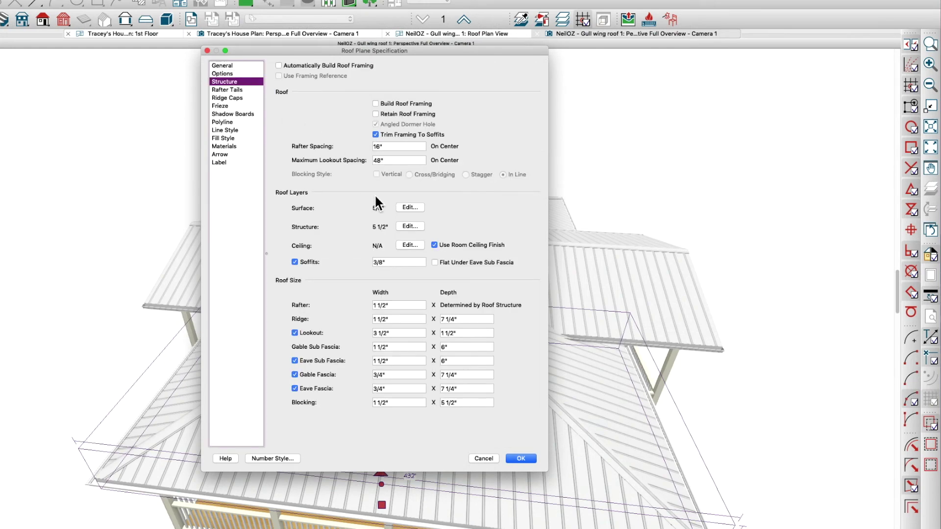
{"action": "left_click", "coordinate": [409, 226]}
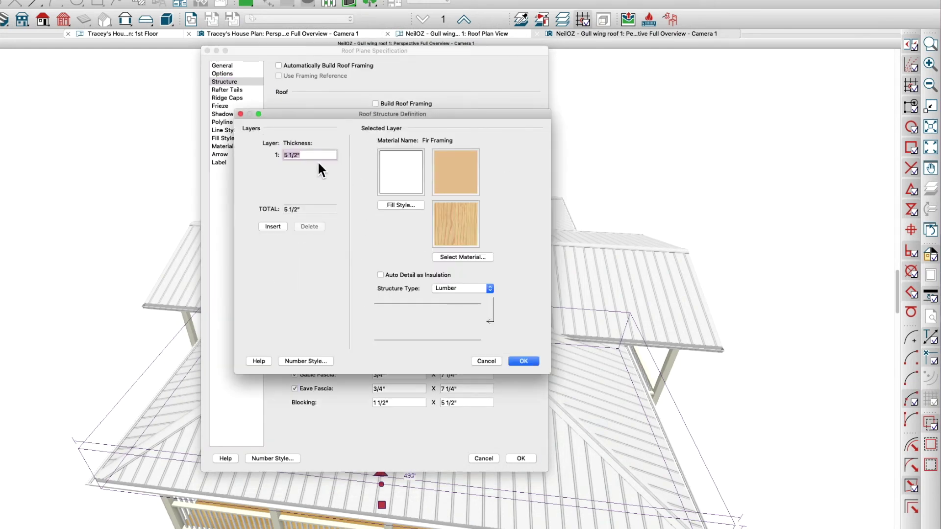
{"action": "left_click", "coordinate": [306, 155]}
{"action": "left_click_drag", "start_coordinate": [306, 155], "coordinate": [259, 155]}
{"action": "key", "text": "BackSpace"}
{"action": "type", "text": "7 1/4\""}
{"action": "key", "text": "Tab"}
{"action": "left_click", "coordinate": [523, 361]}
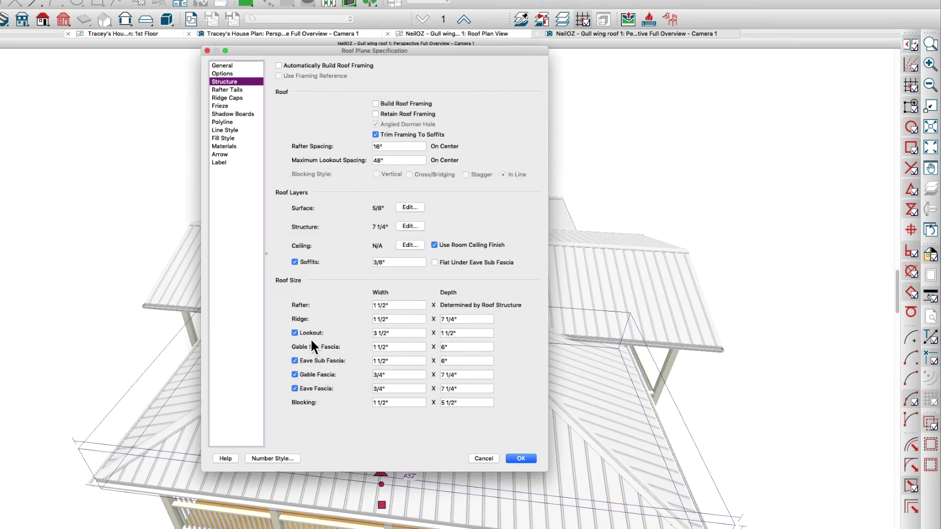
Turn off the soffits and boxed eaves on the selected porch roof planes and use a square eave cut
{"action": "left_click", "coordinate": [310, 262]}
{"action": "left_click", "coordinate": [226, 74]}
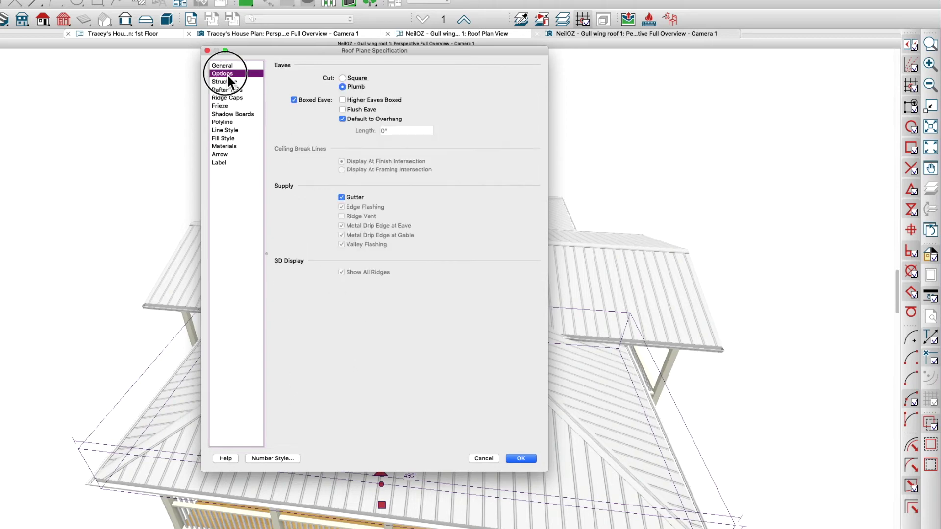
{"action": "left_click", "coordinate": [317, 101]}
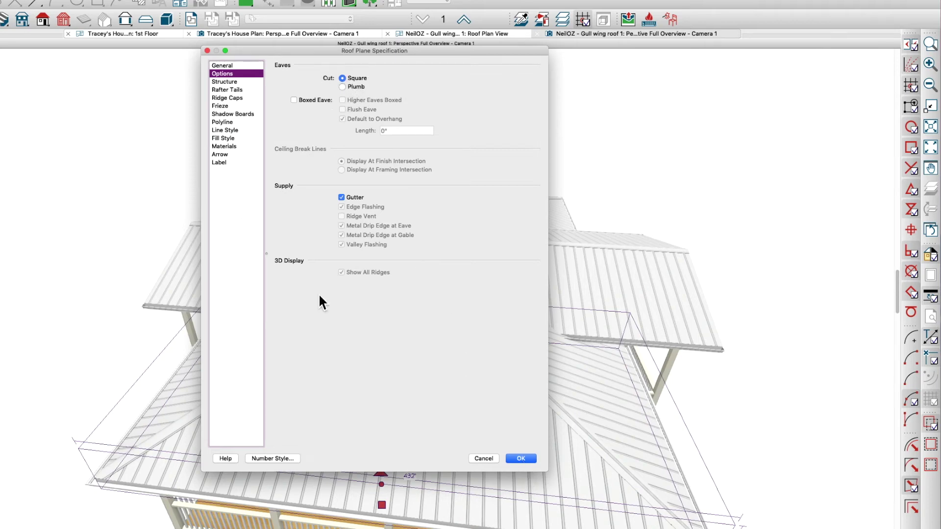
Add the RT05 rafter tail profile from the library to the selected roof planes and extend it 6"
{"action": "left_click", "coordinate": [229, 91]}
{"action": "left_click", "coordinate": [362, 98]}
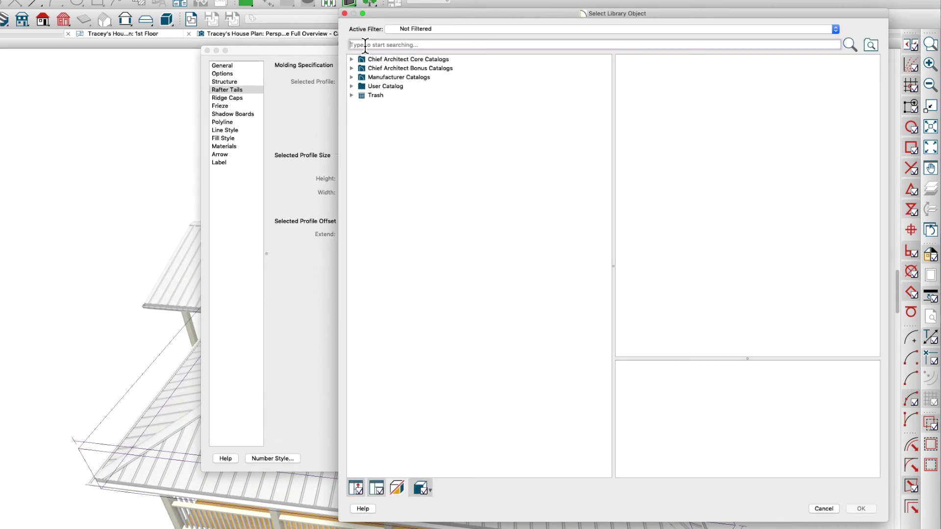
{"action": "type", "text": "rt"}
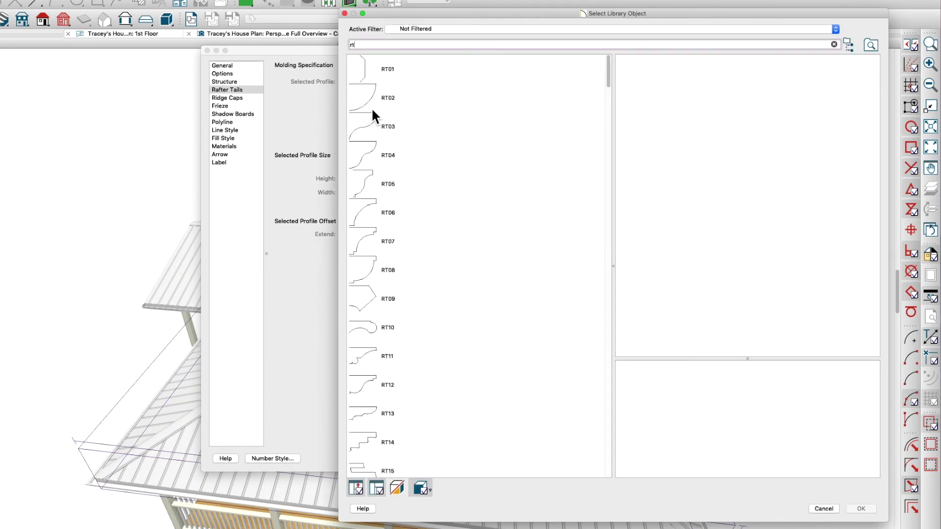
{"action": "left_click", "coordinate": [378, 186]}
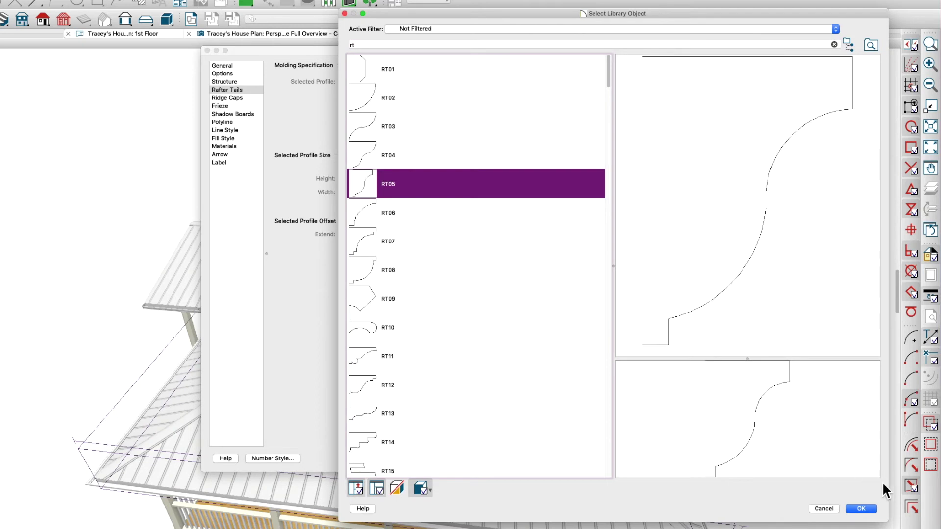
{"action": "left_click", "coordinate": [861, 509]}
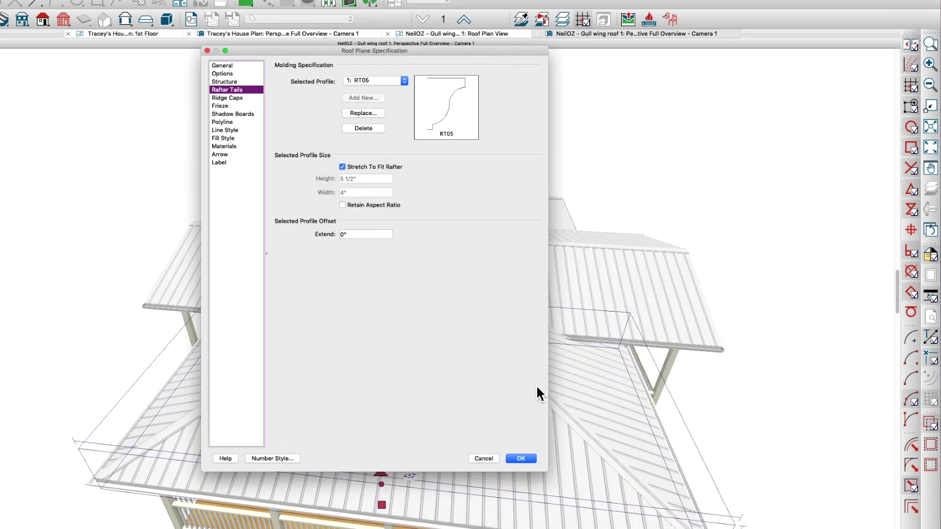
{"action": "left_click", "coordinate": [366, 235]}
{"action": "type", "text": "6"}
{"action": "key", "text": "Tab"}
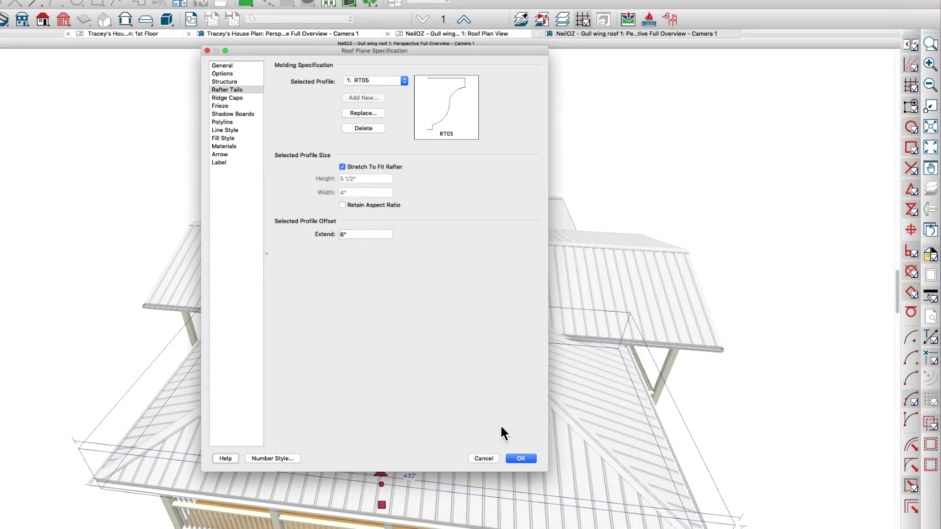
Replace the default ridge cap on the selected porch roof planes with the CRC - 06 profile from the bonus Ridge Caps catalog
{"action": "left_click", "coordinate": [227, 100]}
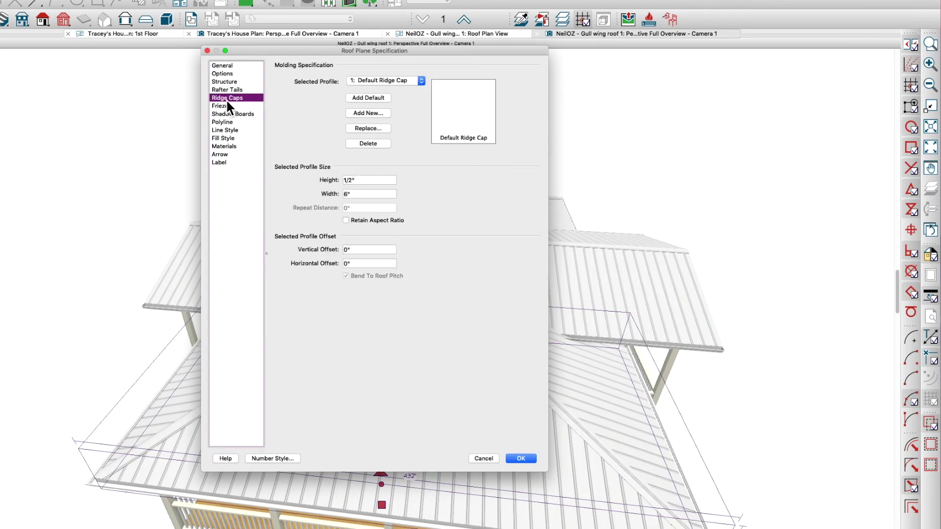
{"action": "left_click", "coordinate": [374, 144]}
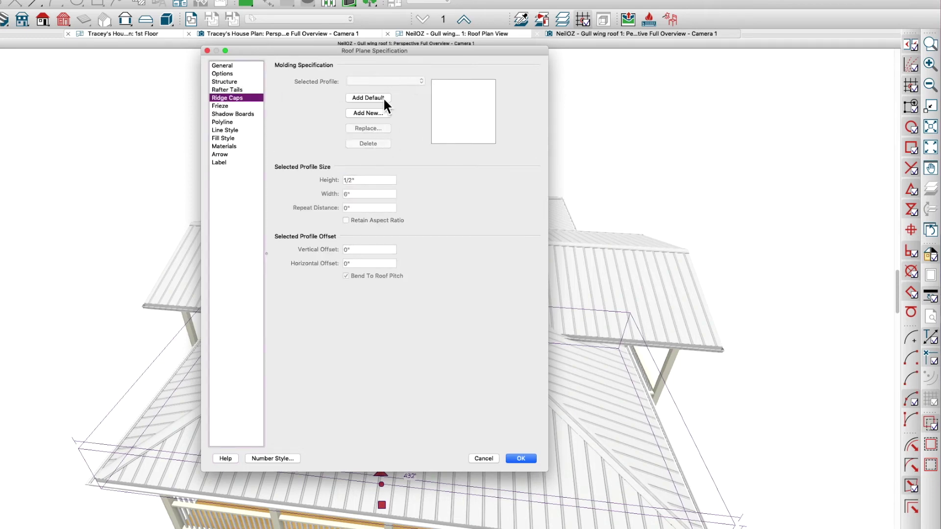
{"action": "left_click", "coordinate": [380, 113]}
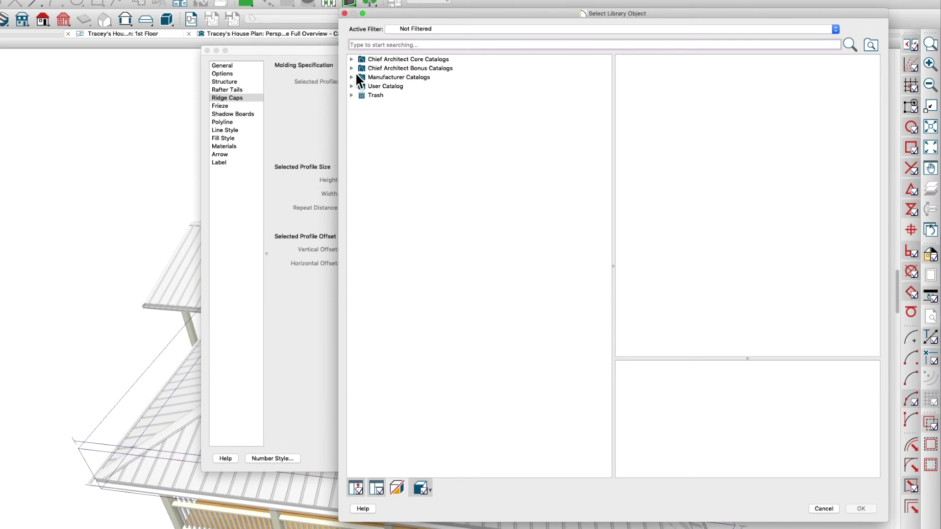
{"action": "left_click", "coordinate": [352, 70]}
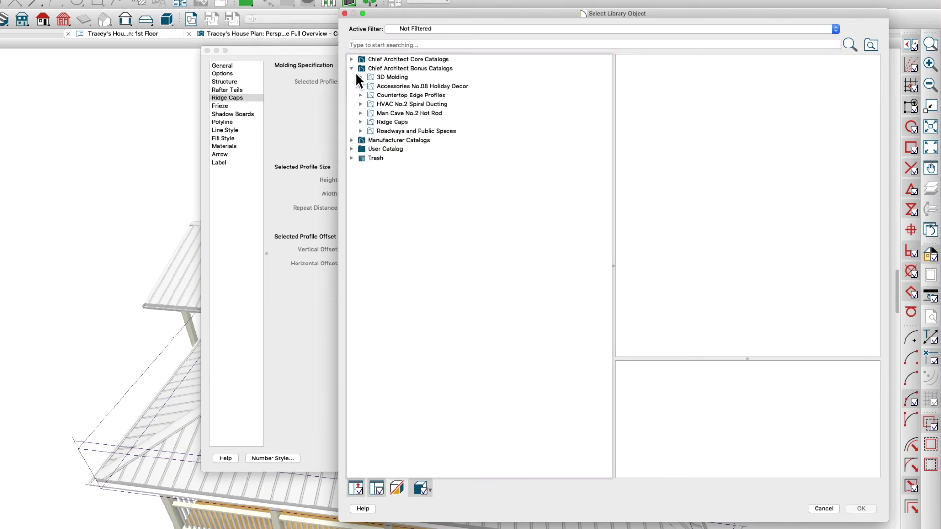
{"action": "left_click", "coordinate": [362, 122]}
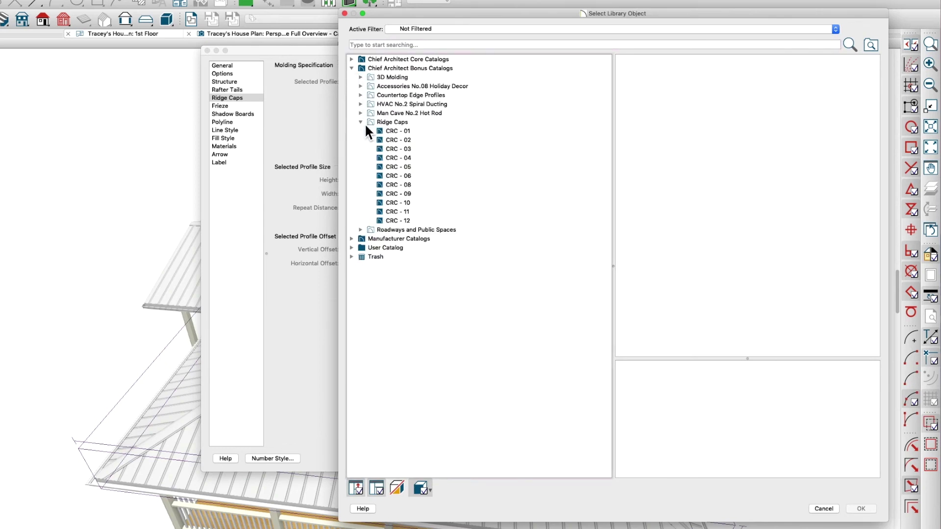
{"action": "left_click", "coordinate": [398, 124]}
{"action": "left_click", "coordinate": [854, 254]}
{"action": "left_click", "coordinate": [839, 184]}
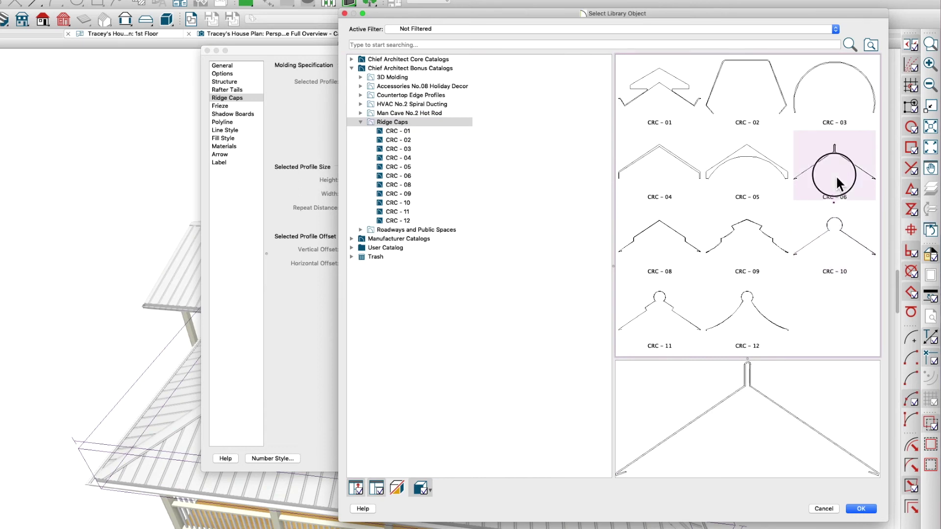
{"action": "left_click", "coordinate": [860, 508]}
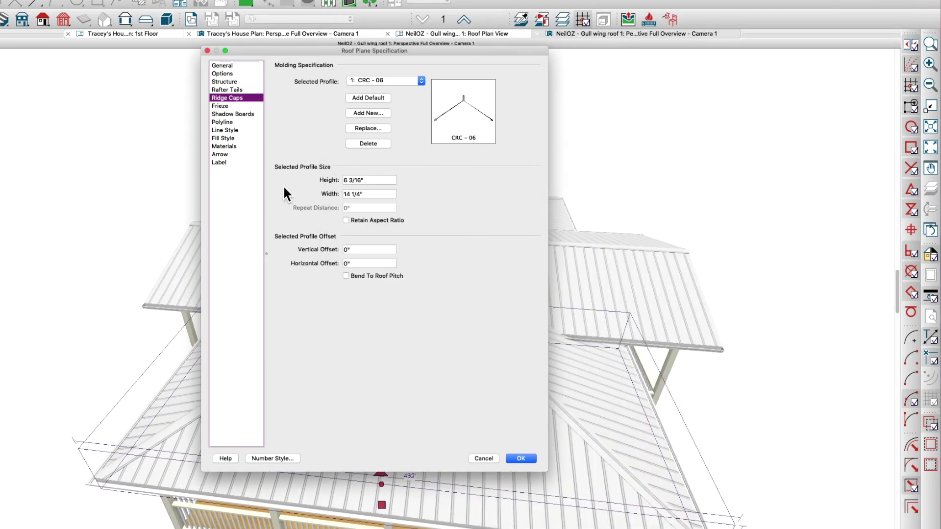
{"action": "left_click", "coordinate": [233, 113]}
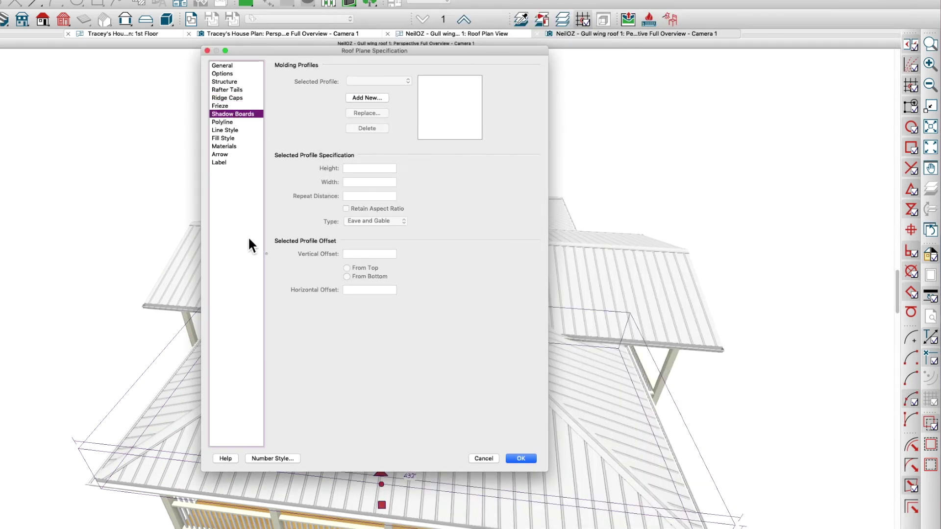
Enter 0 for the width and depth of both the gable sub fascia and the eave sub fascia
{"action": "left_click", "coordinate": [225, 82]}
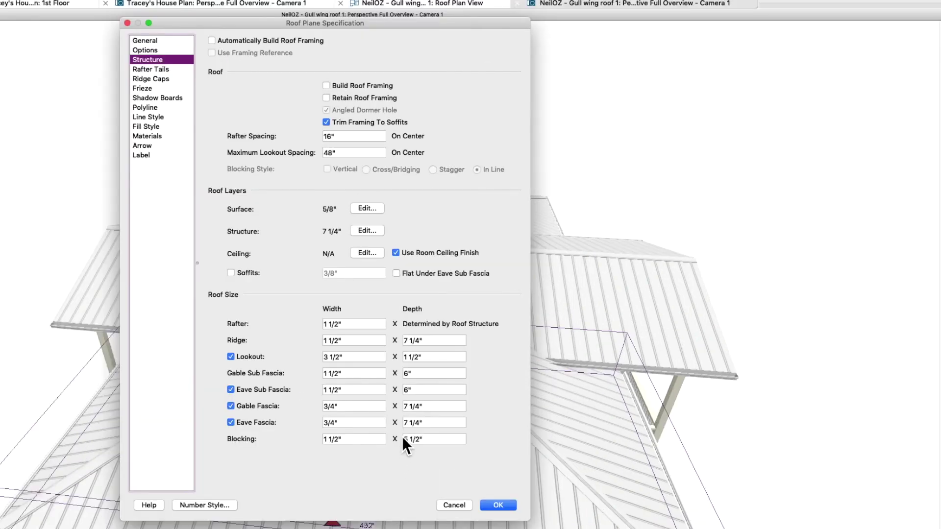
{"action": "left_click_drag", "start_coordinate": [358, 375], "coordinate": [252, 374]}
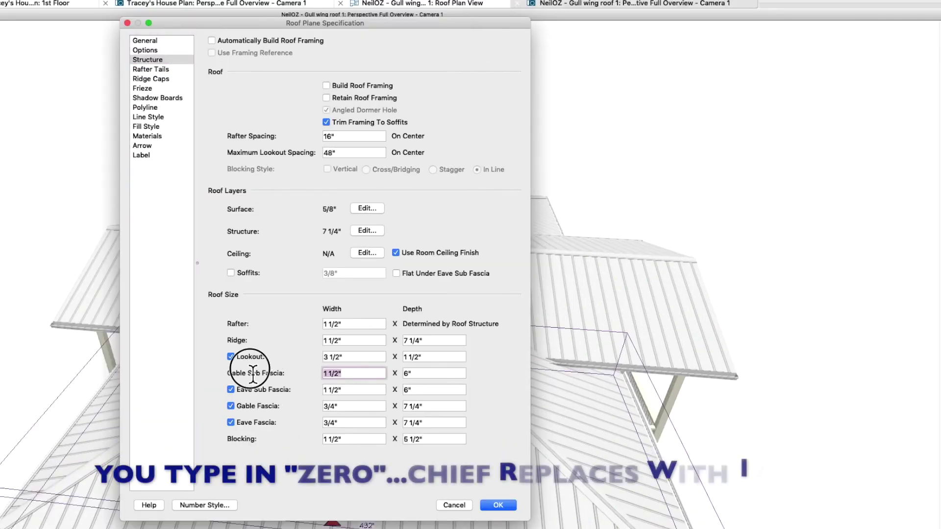
{"action": "type", "text": "0"}
{"action": "key", "text": "Tab"}
{"action": "type", "text": "0"}
{"action": "key", "text": "Tab"}
{"action": "key", "text": "Tab"}
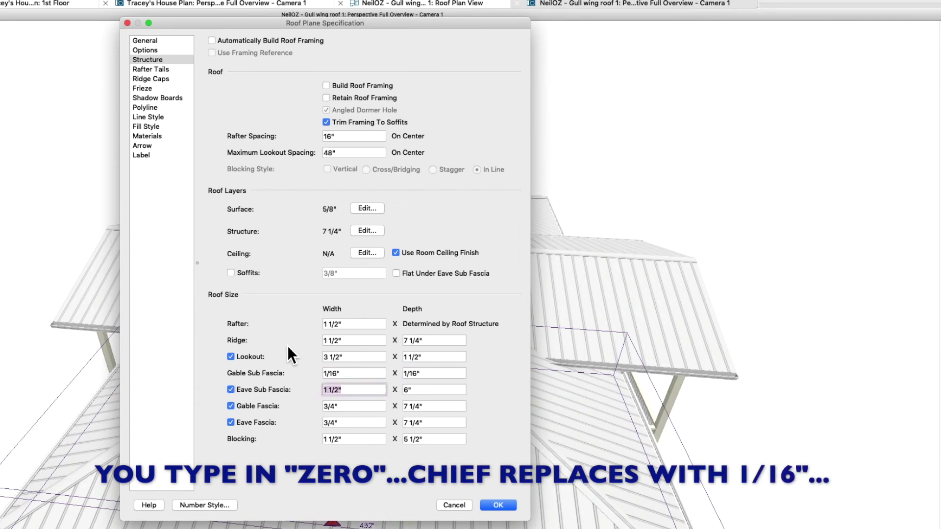
{"action": "type", "text": "0"}
{"action": "key", "text": "Tab"}
{"action": "type", "text": "0"}
{"action": "key", "text": "Tab"}
{"action": "key", "text": "Tab"}
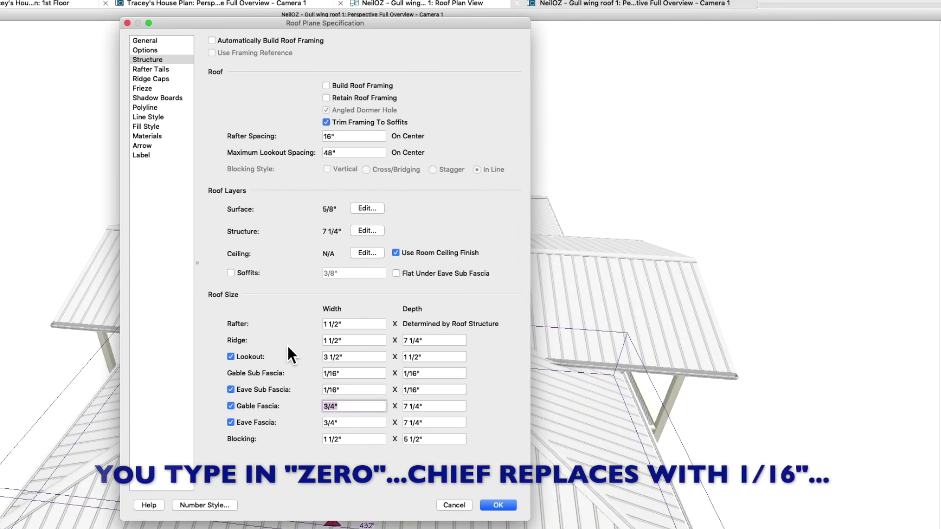
Enter 0 for the gable fascia's width and depth, and make the eave fascia 1" wide by 3" deep
{"action": "type", "text": "0"}
{"action": "key", "text": "Tab"}
{"action": "type", "text": "0"}
{"action": "key", "text": "Tab"}
{"action": "key", "text": "Tab"}
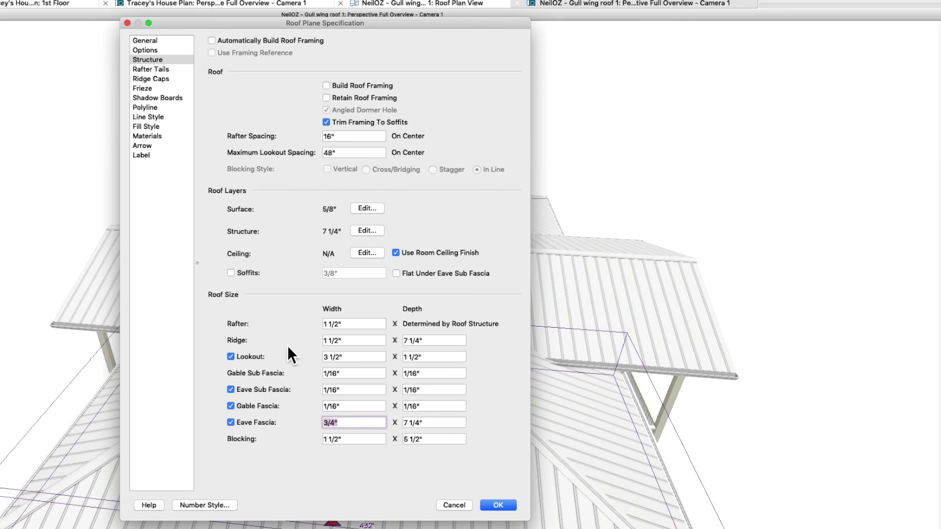
{"action": "type", "text": "1"}
{"action": "key", "text": "Tab"}
{"action": "type", "text": "4"}
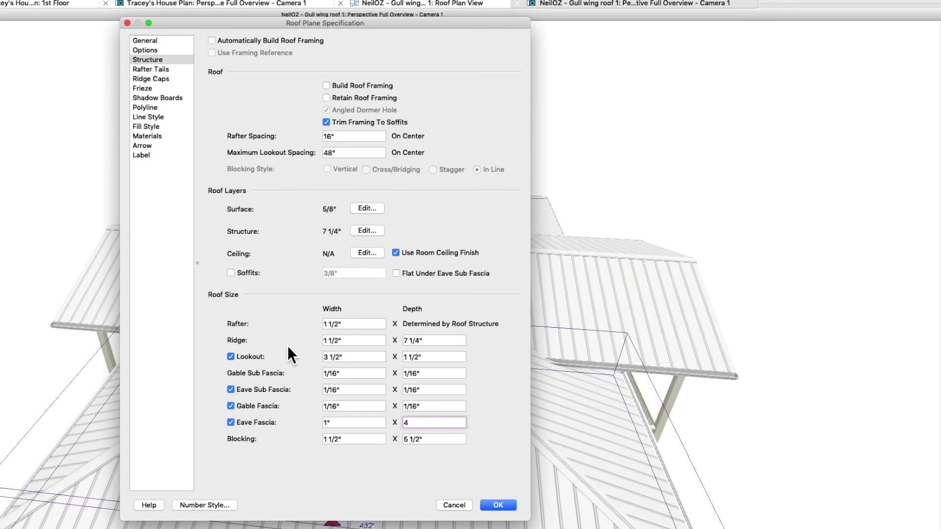
{"action": "key", "text": "BackSpace"}
{"action": "type", "text": "3"}
{"action": "key", "text": "Tab"}
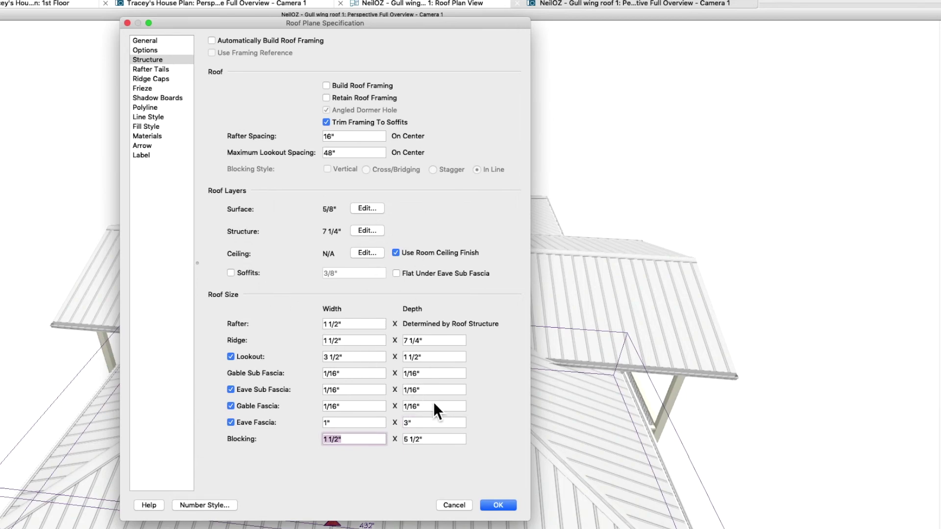
Build the roof framing for the selected porch roof planes and turn on display of the Framing, Roof Rafters layer
{"action": "left_click", "coordinate": [348, 85]}
{"action": "left_click", "coordinate": [498, 505]}
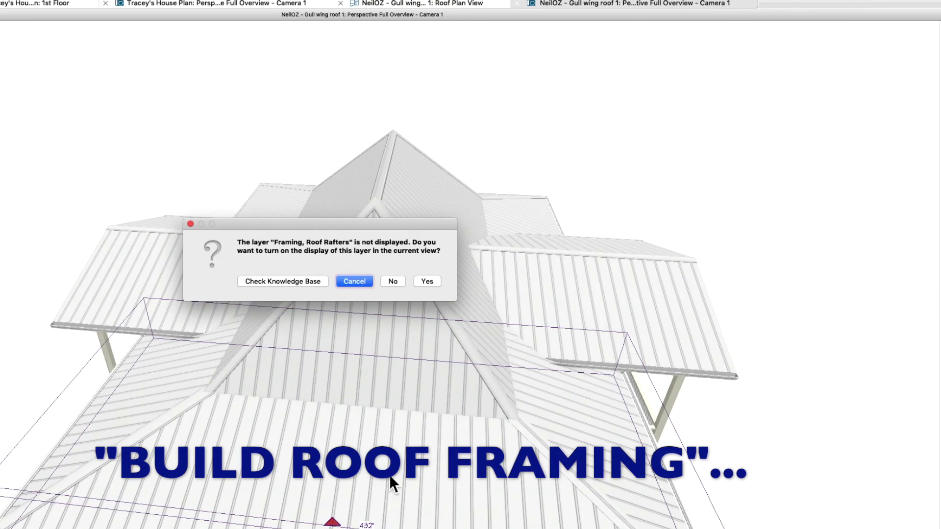
{"action": "left_click", "coordinate": [427, 283]}
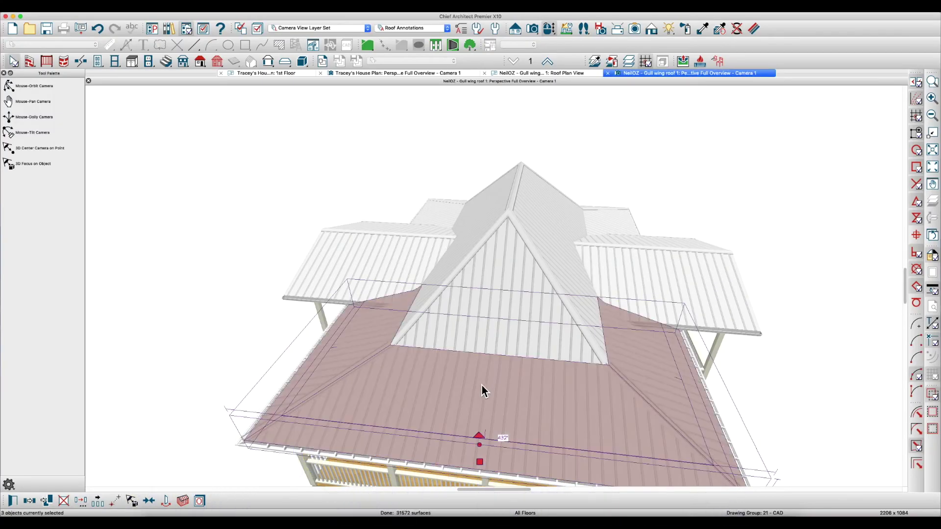
{"action": "key", "text": "Escape"}
{"action": "middle_click_drag", "start_coordinate": [468, 393], "coordinate": [481, 378]}
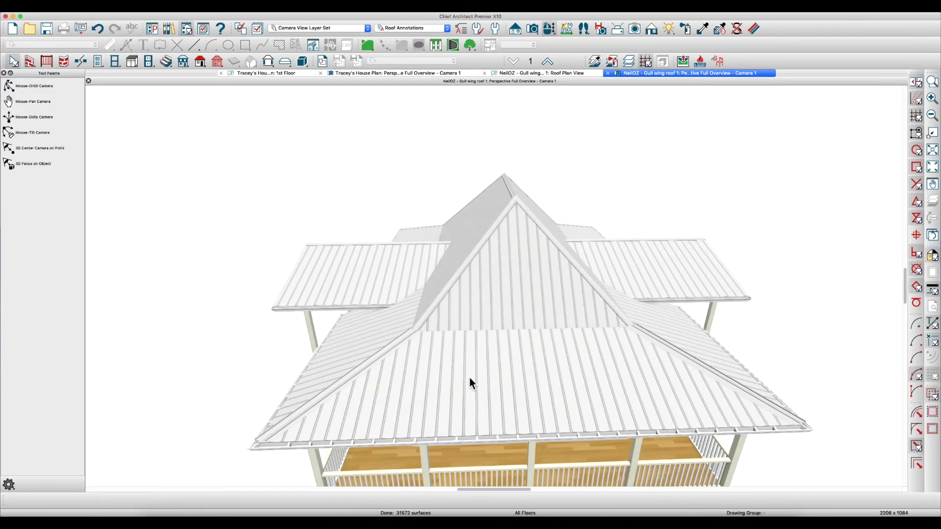
Remove the gutters from the three lower porch roof planes at this end of the house
{"action": "left_click", "coordinate": [395, 394]}
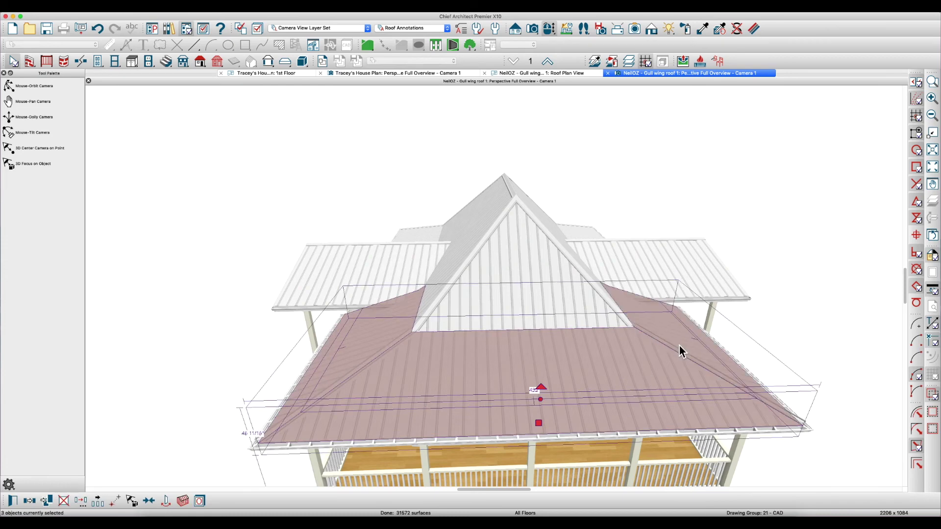
{"action": "key", "text": "super+e"}
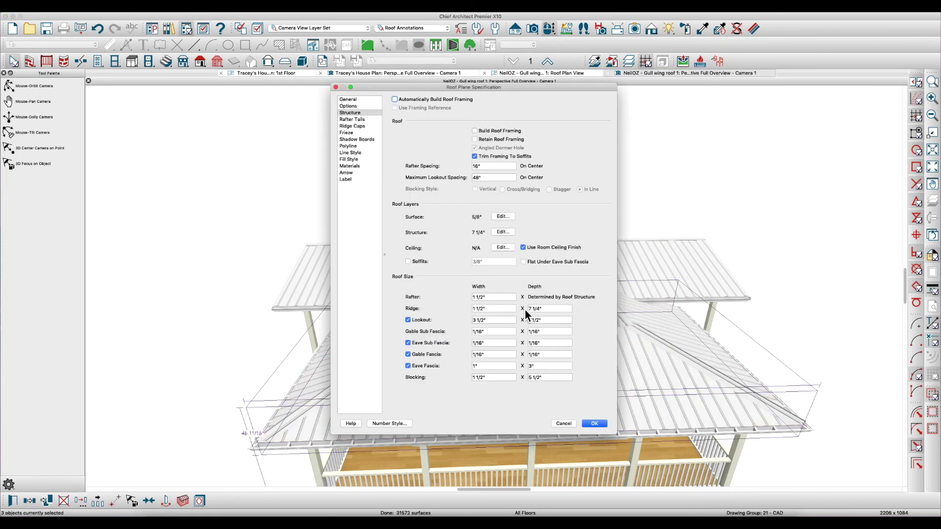
{"action": "left_click", "coordinate": [351, 106]}
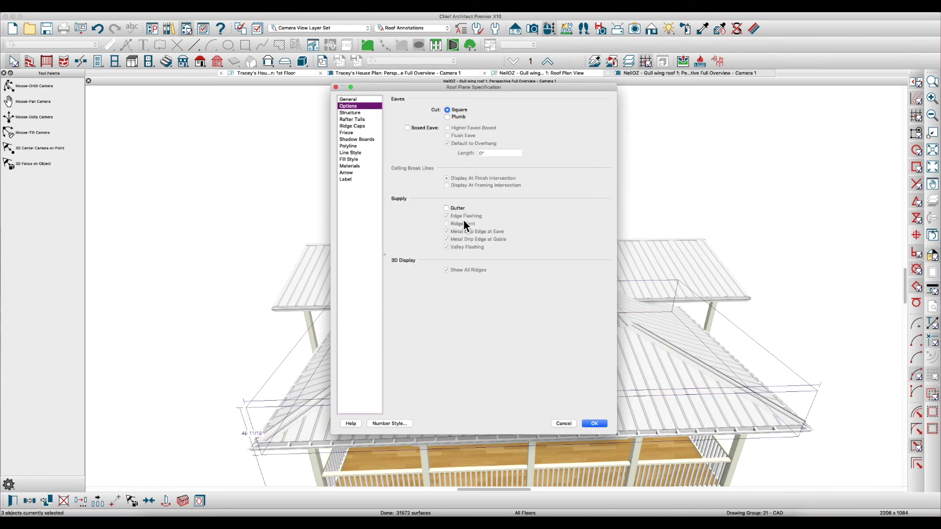
{"action": "left_click", "coordinate": [594, 424]}
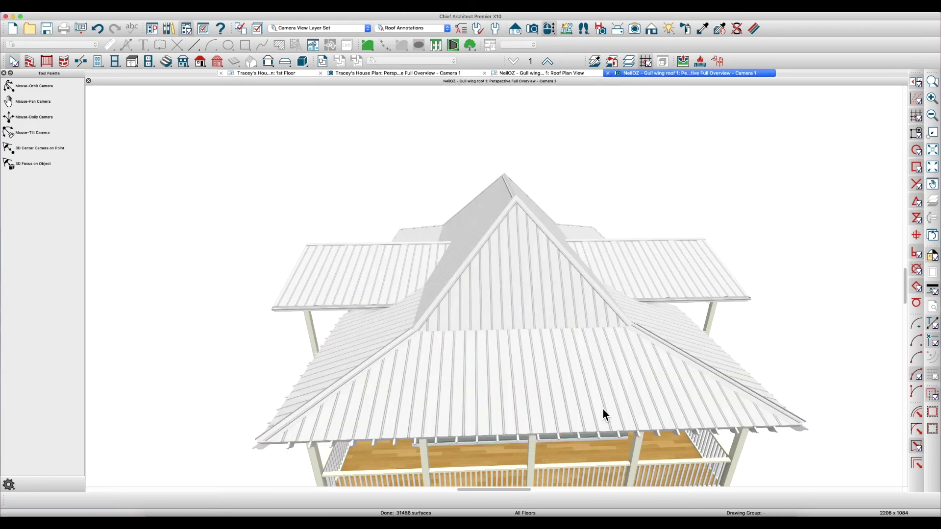
Turn off the boxed eaves on the two roof planes of the gabled projection and use a square eave cut
{"action": "left_click_drag", "start_coordinate": [606, 413], "coordinate": [535, 351]}
{"action": "key", "text": "space"}
{"action": "left_click", "coordinate": [535, 351]}
{"action": "left_click", "coordinate": [613, 349], "text": "shift"}
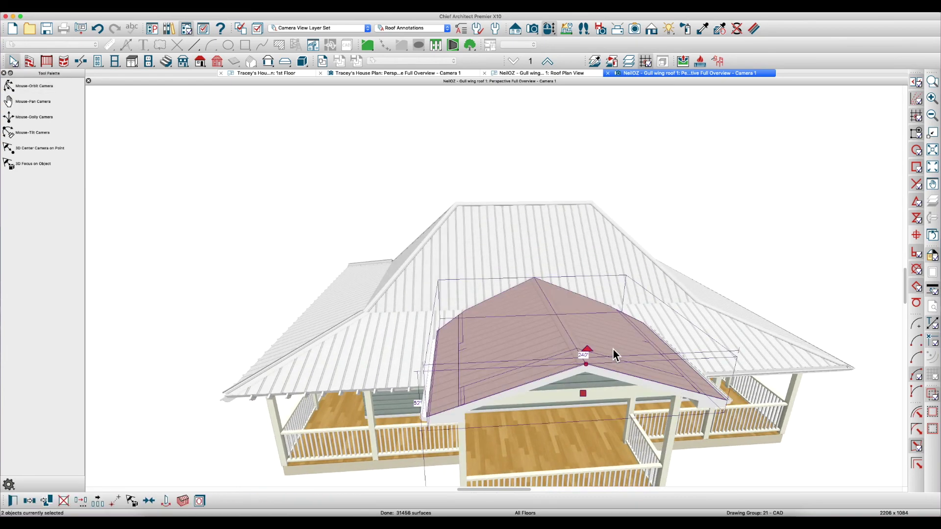
{"action": "key", "text": "super+e"}
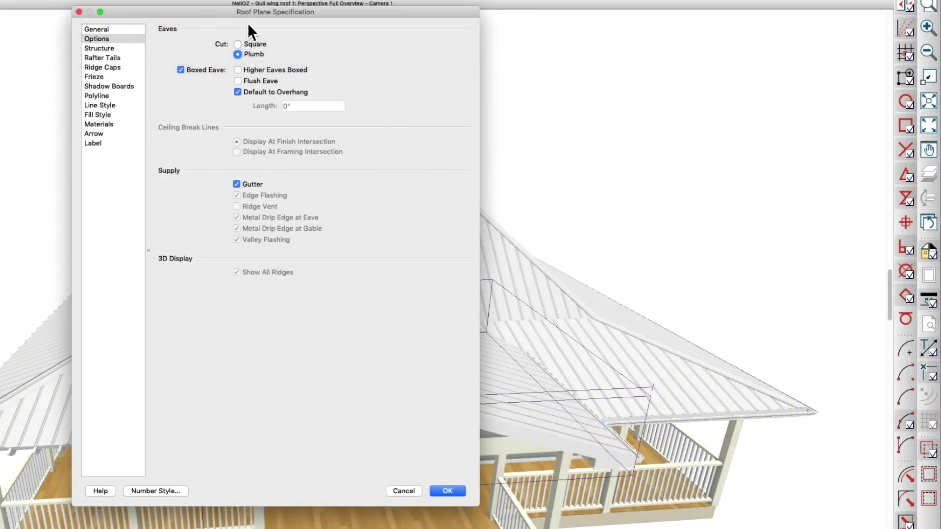
{"action": "left_click", "coordinate": [208, 72]}
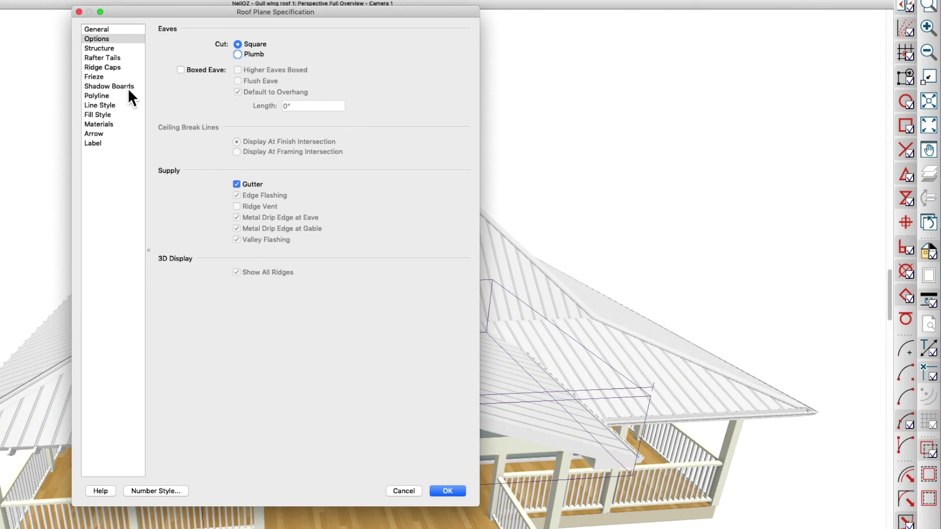
{"action": "left_click", "coordinate": [105, 50]}
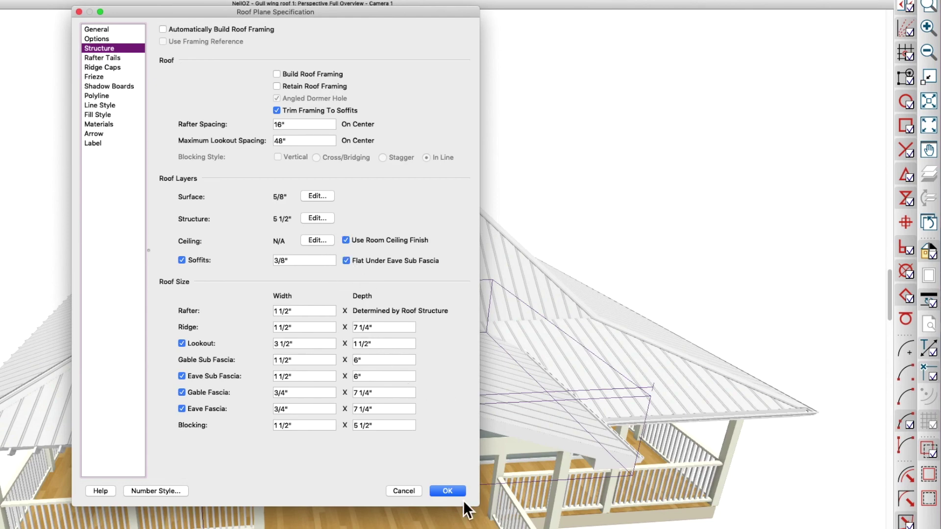
{"action": "left_click", "coordinate": [451, 491]}
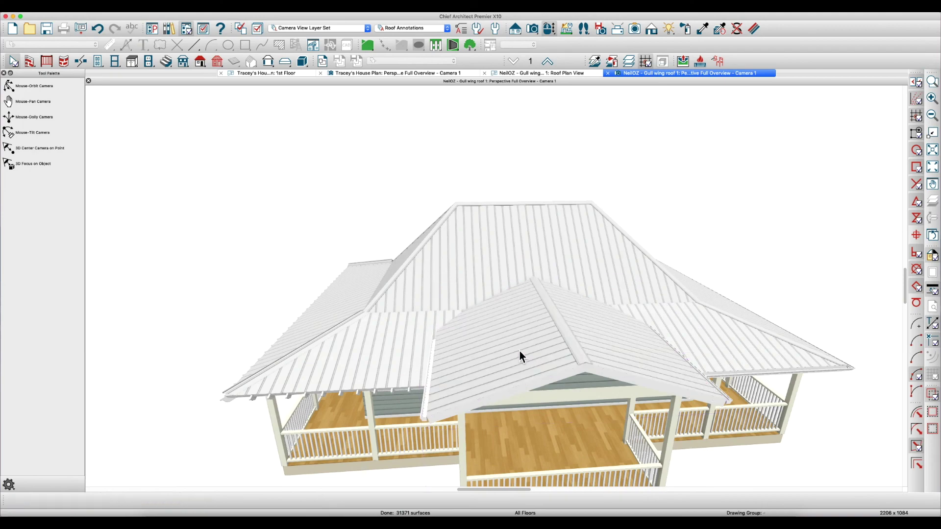
Change the eave cut of the gabled projection's two roof planes to plumb
{"action": "middle_click_drag", "start_coordinate": [519, 350], "coordinate": [531, 313]}
{"action": "left_click_drag", "start_coordinate": [531, 314], "coordinate": [510, 350]}
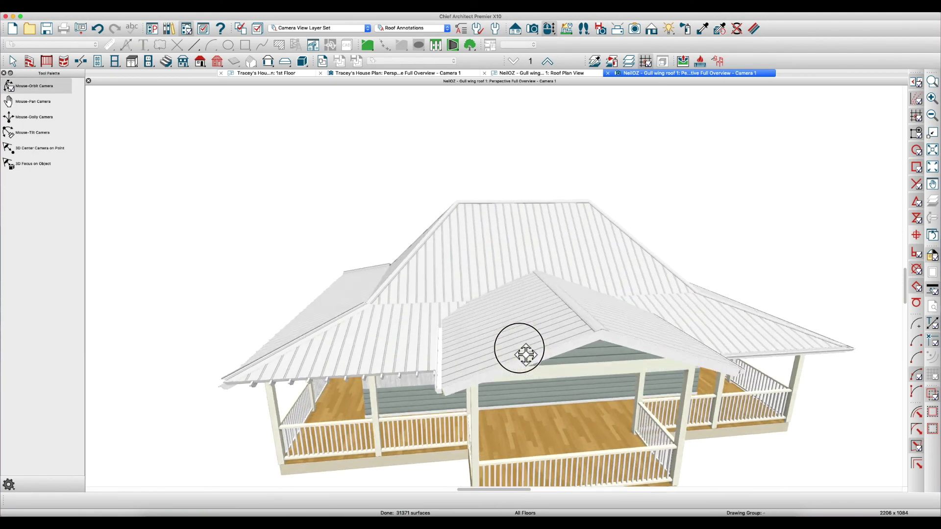
{"action": "key", "text": "space"}
{"action": "left_click", "coordinate": [524, 338]}
{"action": "left_click", "coordinate": [616, 330], "text": "shift"}
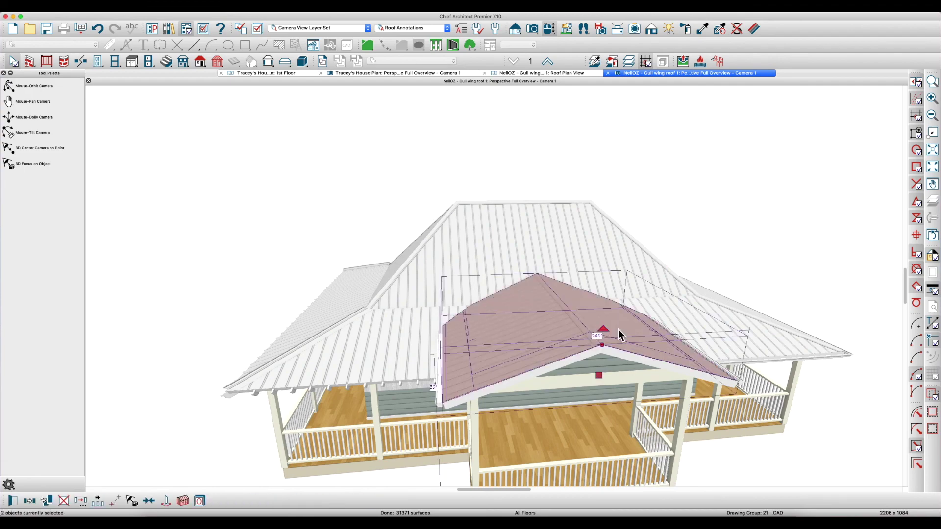
{"action": "double_click", "coordinate": [552, 326]}
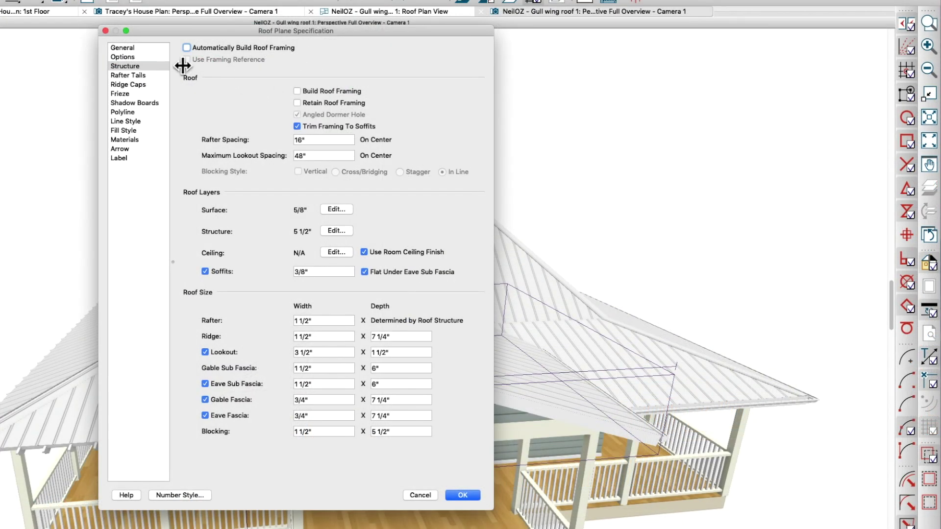
{"action": "left_click", "coordinate": [158, 58]}
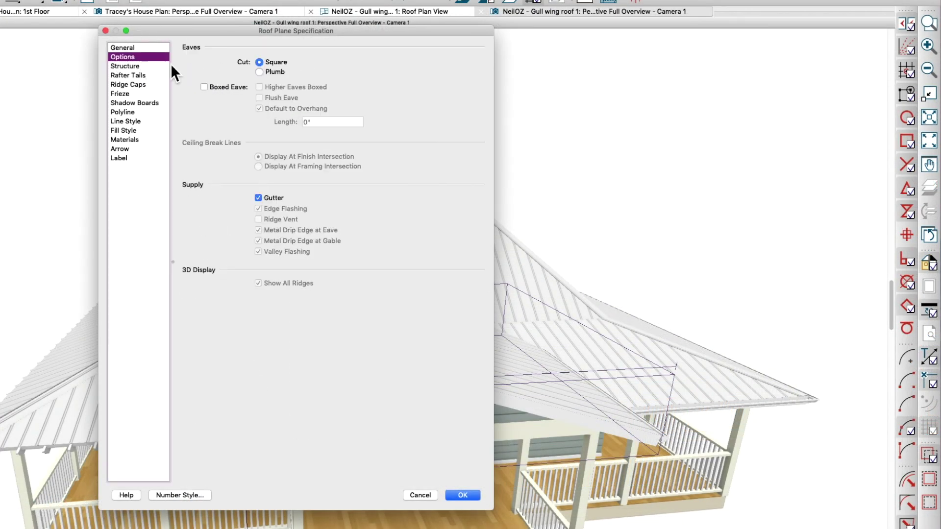
{"action": "left_click", "coordinate": [275, 73]}
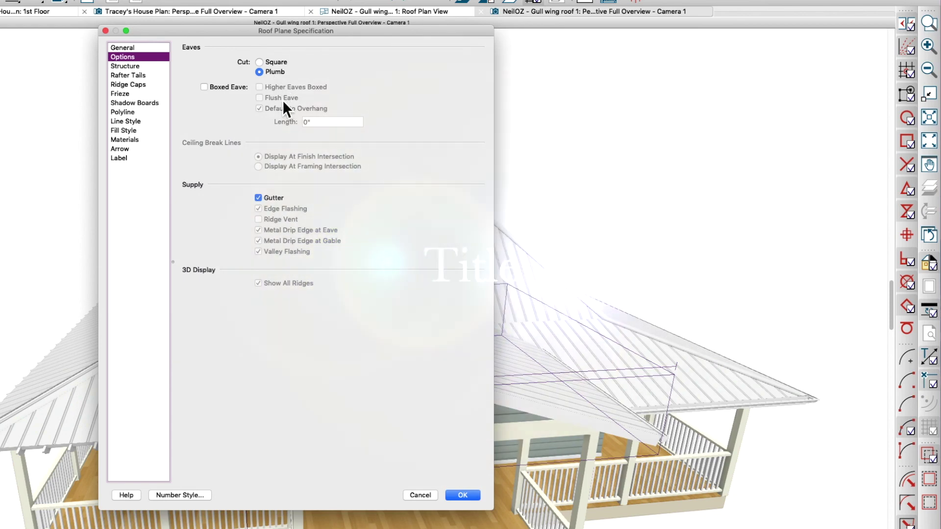
{"action": "left_click", "coordinate": [129, 66]}
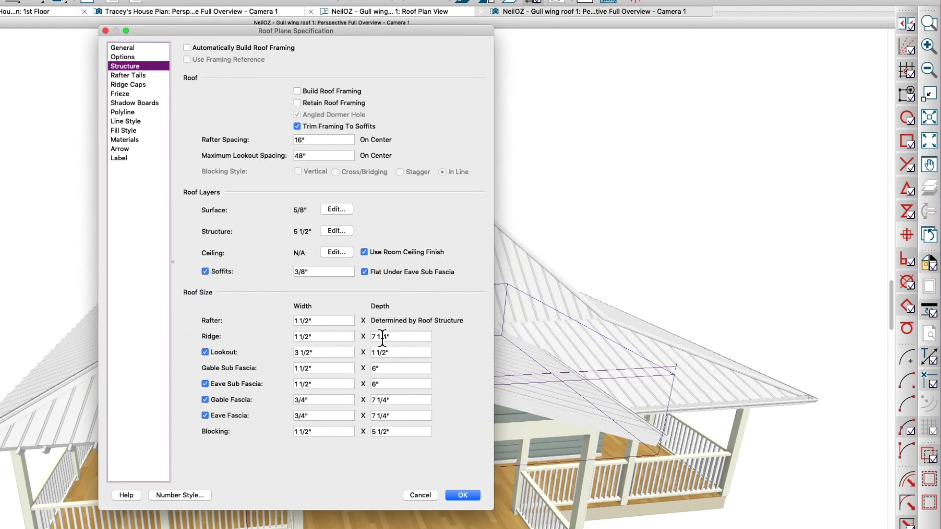
{"action": "left_click", "coordinate": [458, 489]}
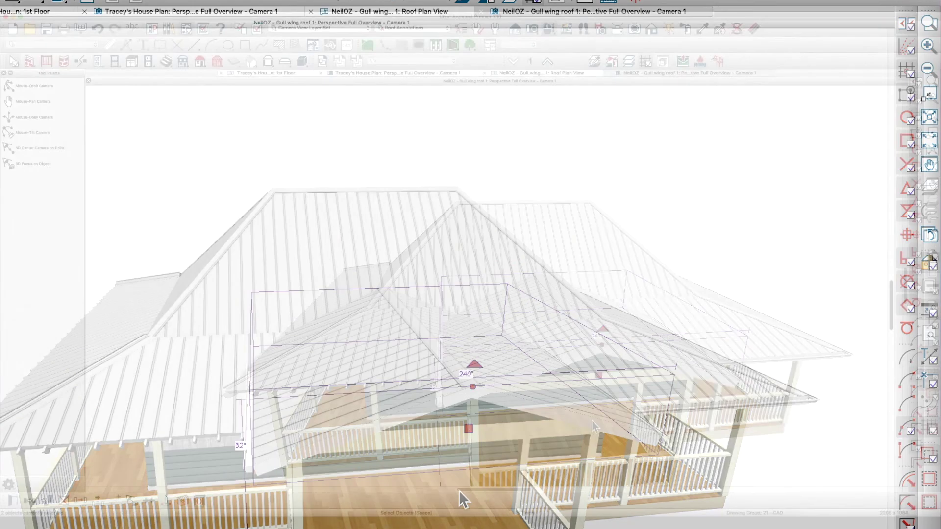
{"action": "key", "text": "Escape"}
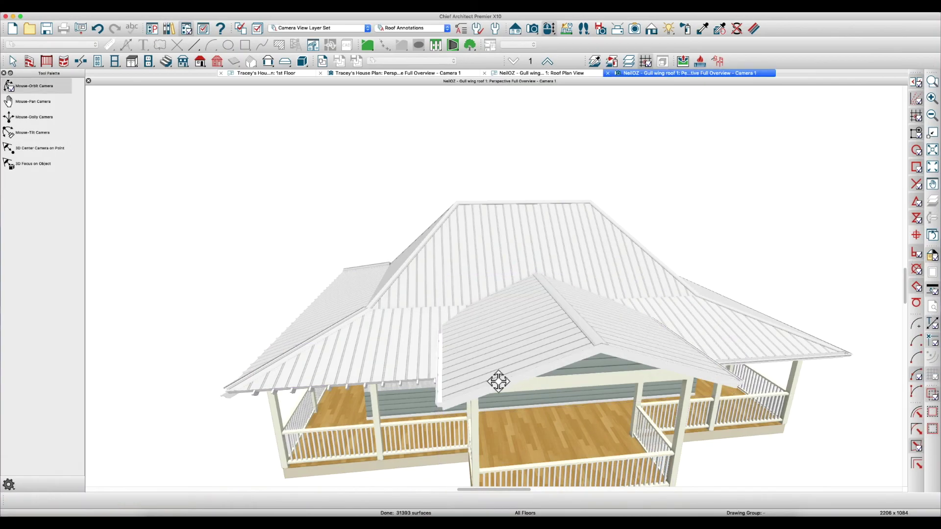
Examine the gabled projection's eaves and the porch rafter tails from below and around the corner of the house
{"action": "left_click_drag", "start_coordinate": [499, 381], "coordinate": [498, 331]}
{"action": "scroll", "coordinate": [475, 213], "scroll_direction": "up", "scroll_amount": 10}
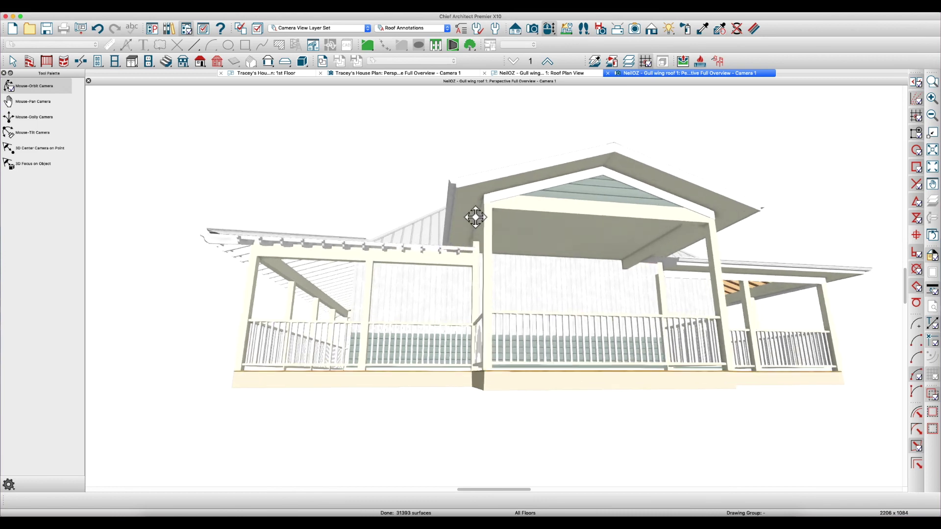
{"action": "scroll", "coordinate": [475, 213], "scroll_direction": "down", "scroll_amount": 10}
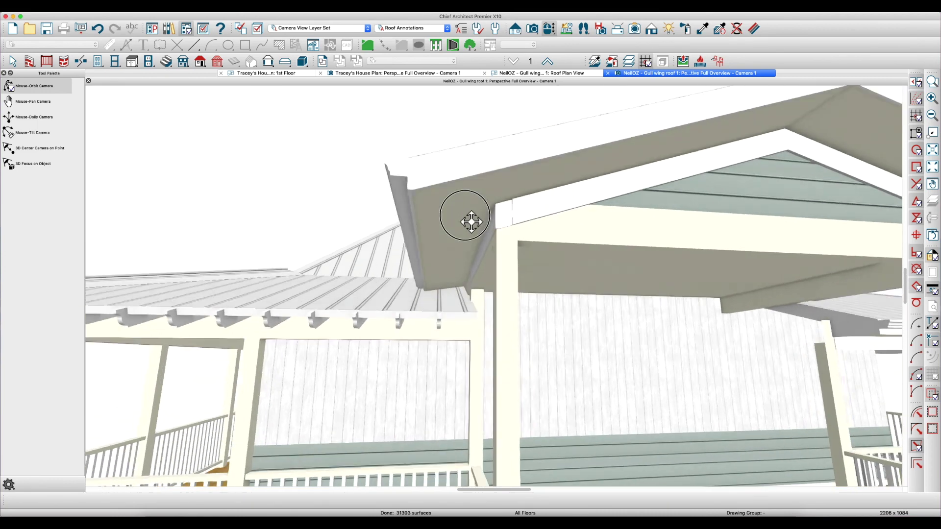
{"action": "left_click_drag", "start_coordinate": [431, 255], "coordinate": [409, 260]}
{"action": "scroll", "coordinate": [395, 269], "scroll_direction": "down", "scroll_amount": 5}
{"action": "left_click_drag", "start_coordinate": [525, 279], "coordinate": [504, 273]}
{"action": "key", "text": "Escape"}
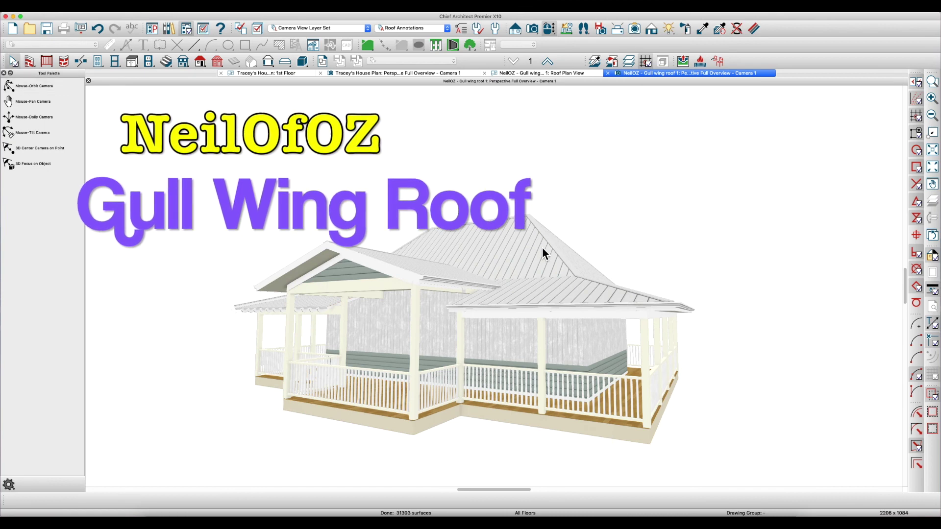